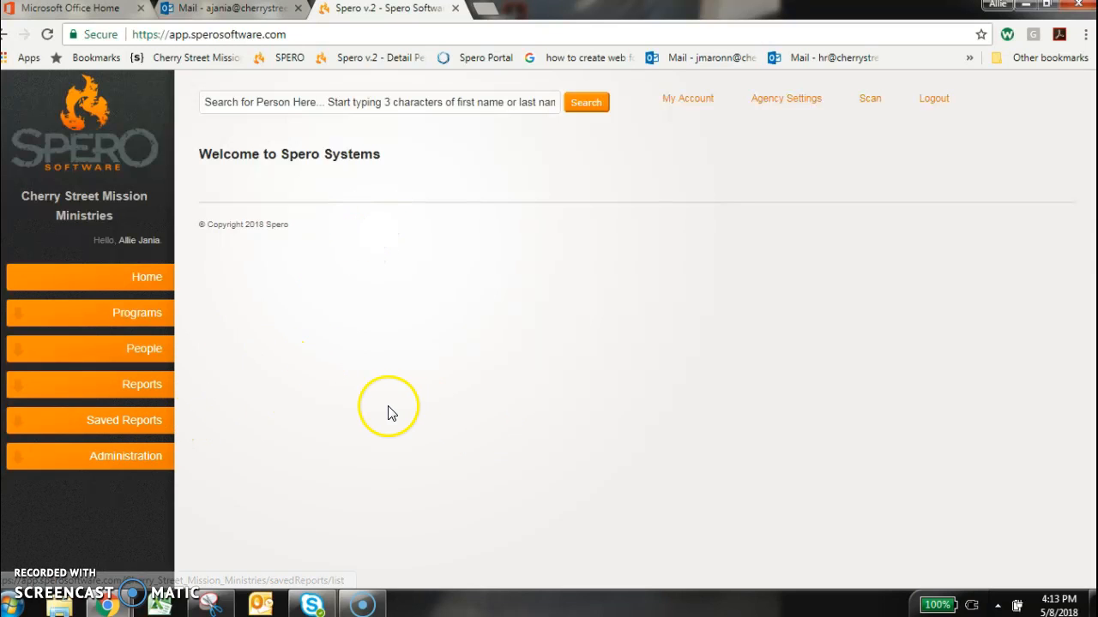
# Open the saved report "QA-Current status Report"
pyautogui.click(140, 424)
pyautogui.scroll(-5, 236, 465)
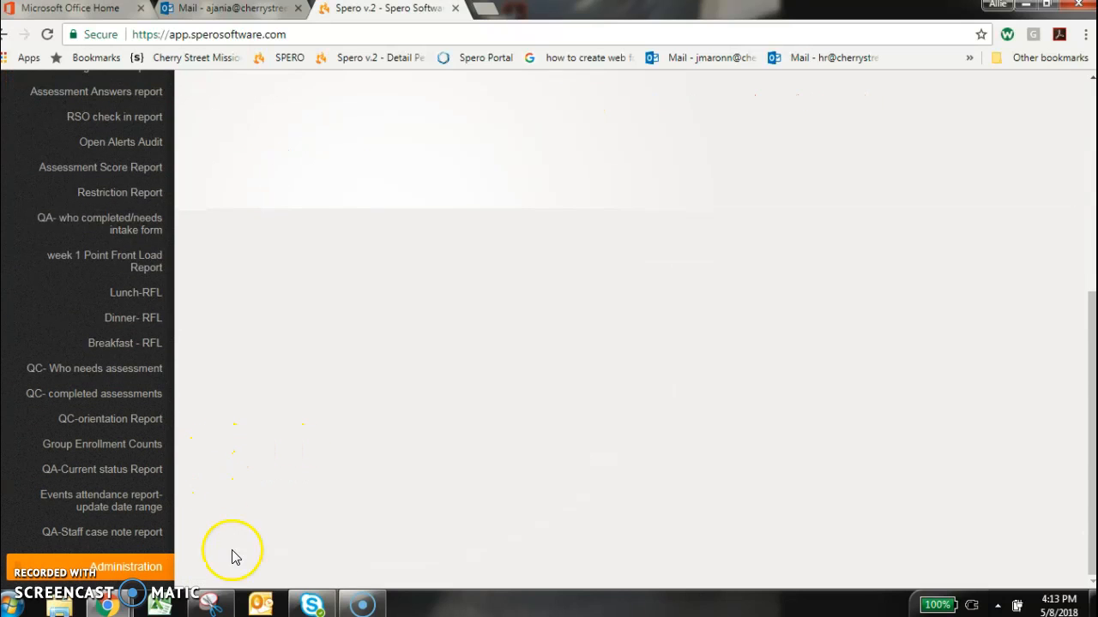
pyautogui.click(109, 479)
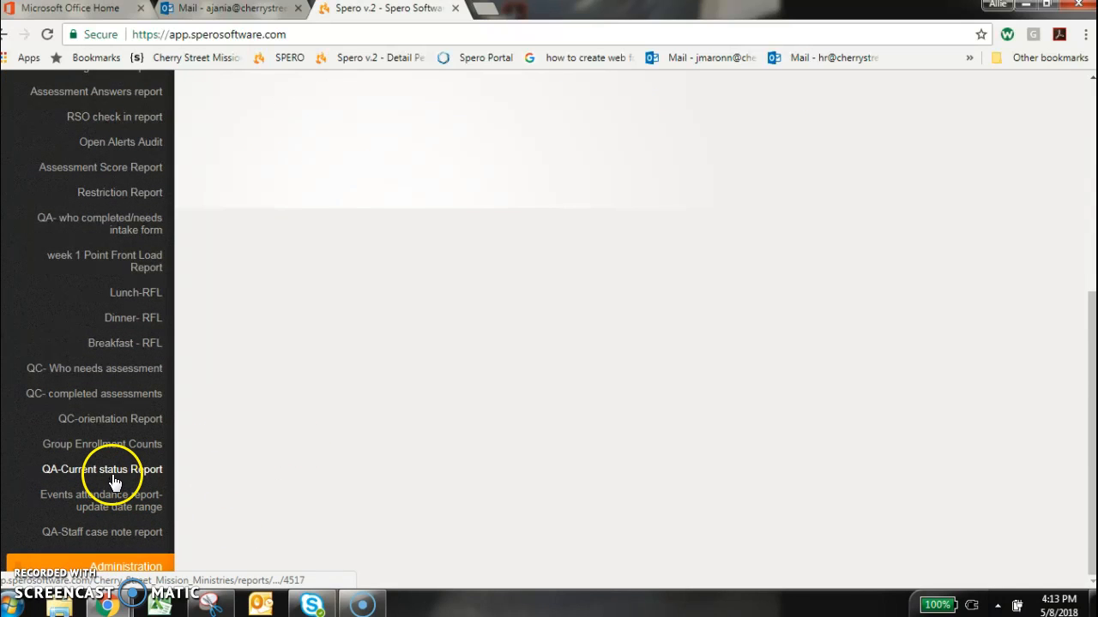
# Review the saved report's criteria for the A- Ready for Life program and run the report
pyautogui.scroll(-1, 531, 431)
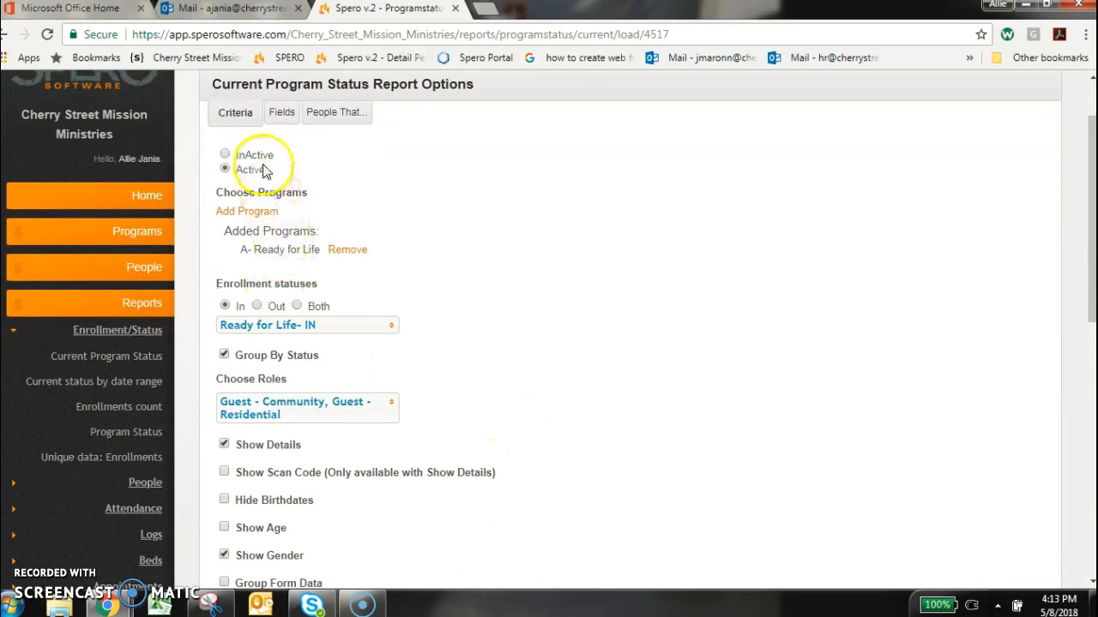
pyautogui.scroll(-1, 531, 403)
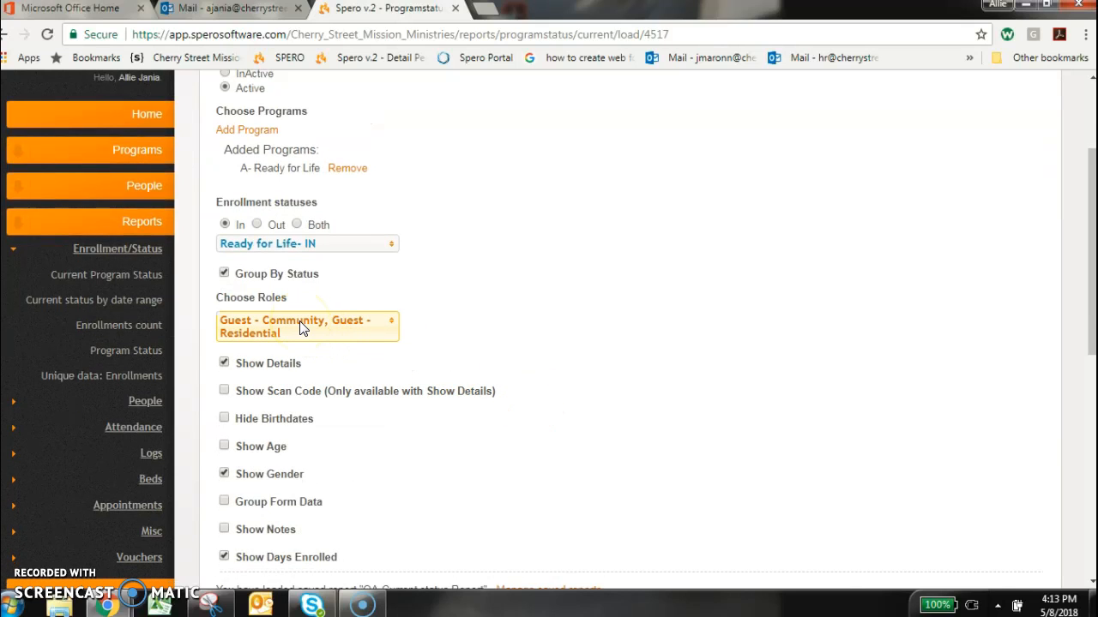
pyautogui.scroll(-1, 672, 505)
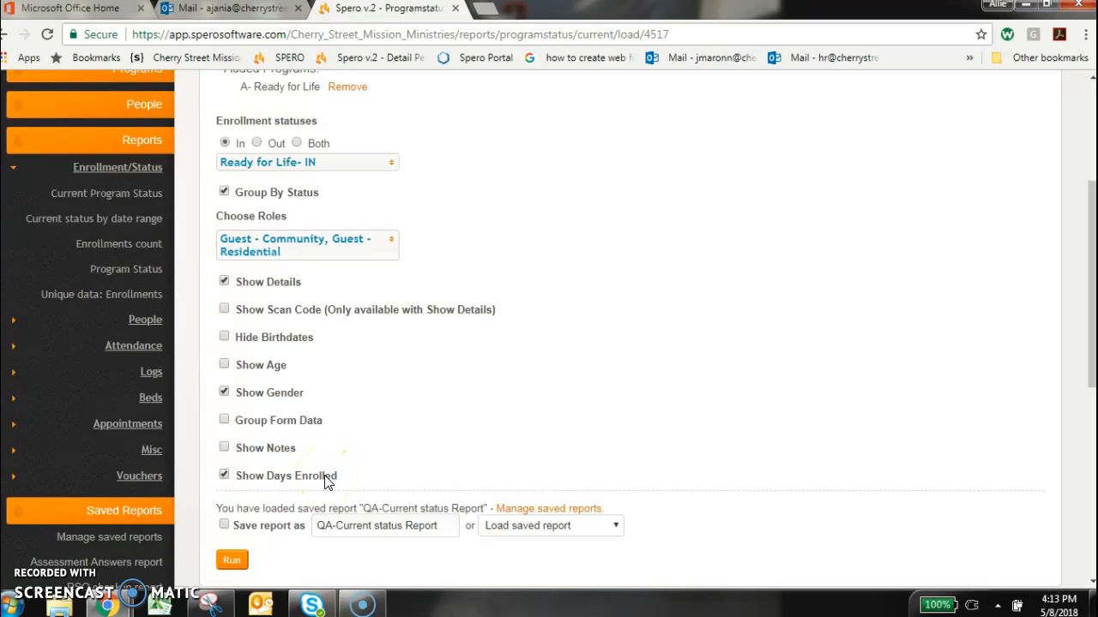
pyautogui.scroll(-1, 325, 481)
pyautogui.click(233, 478)
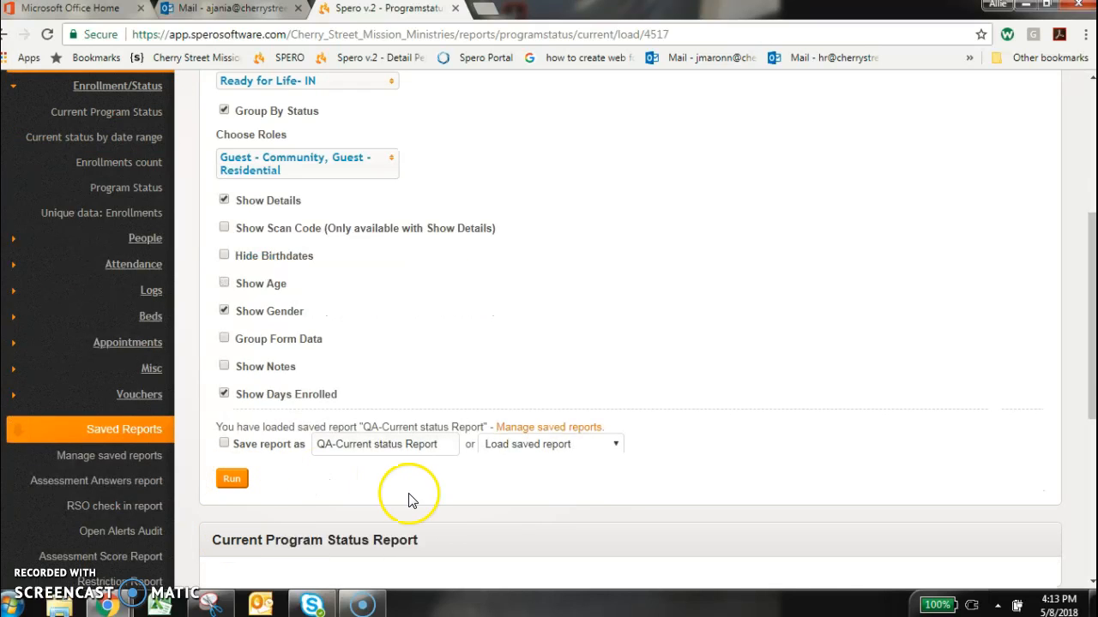
pyautogui.click(231, 478)
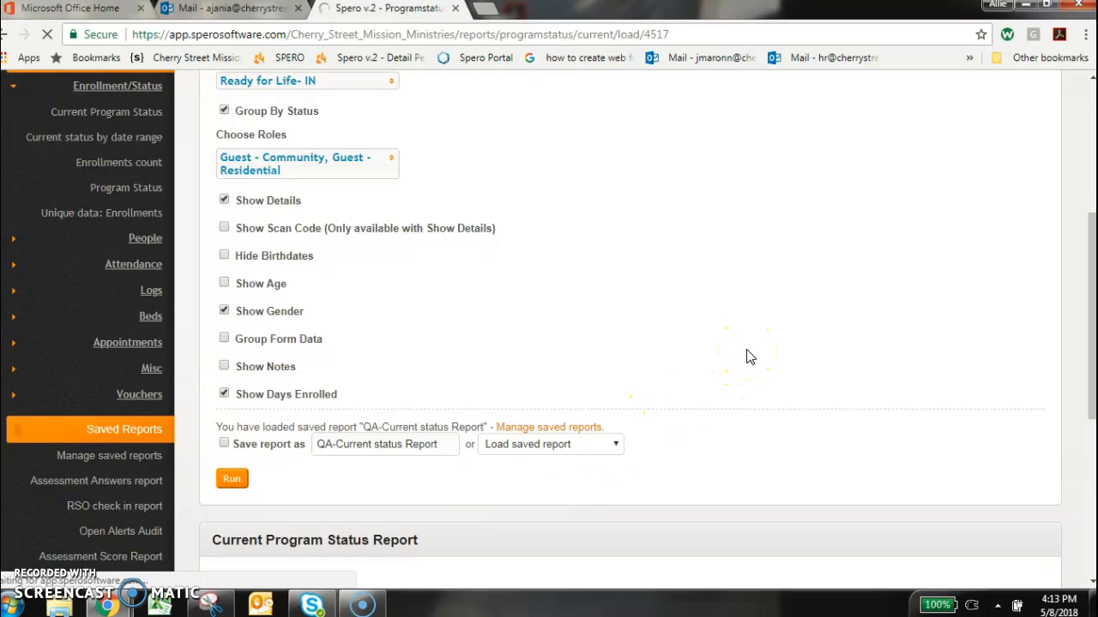
# Examine the total and unique enrollment figures in the Ready for Life- IN heading of the generated report
pyautogui.scroll(-2, 746, 355)
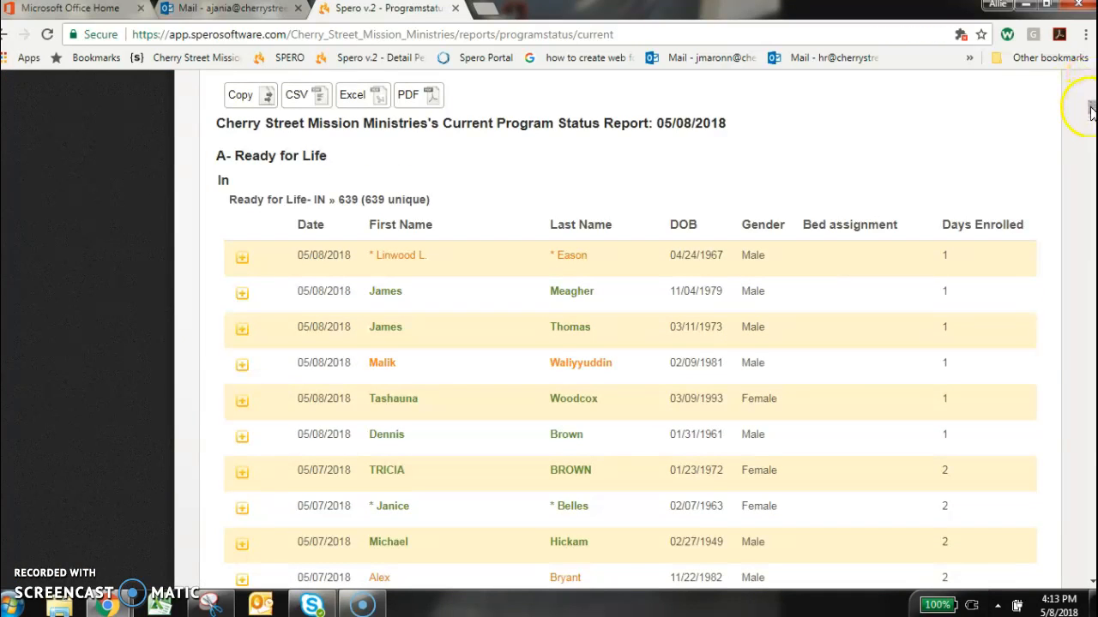
pyautogui.moveTo(433, 204); pyautogui.dragTo(354, 203)
pyautogui.click(471, 200)
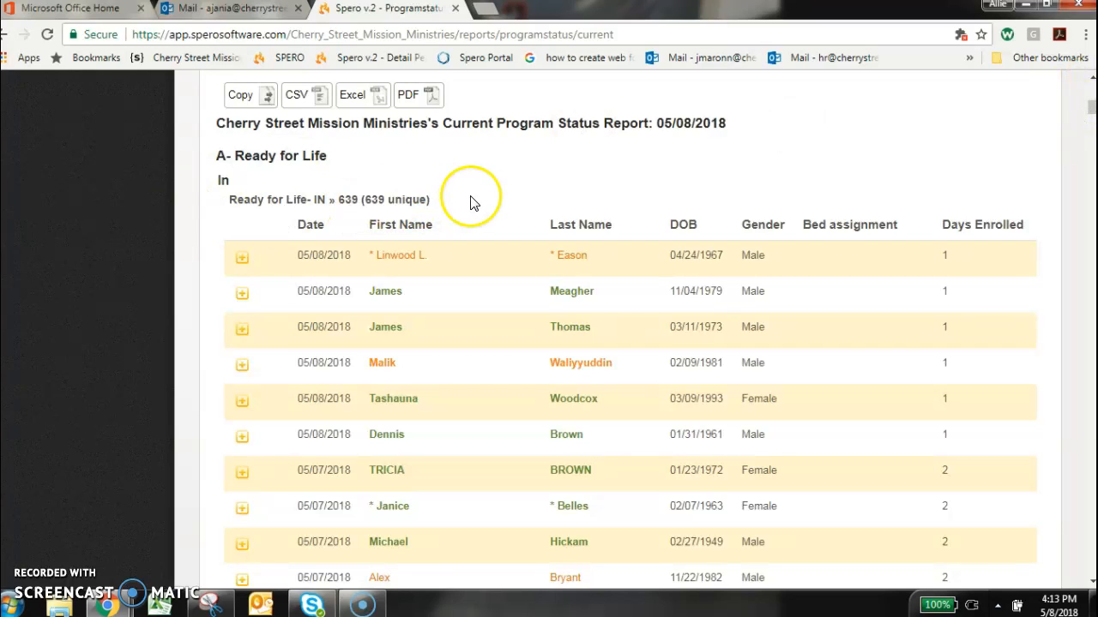
pyautogui.moveTo(428, 199); pyautogui.dragTo(325, 198)
pyautogui.click(514, 194)
pyautogui.scroll(2, 522, 239)
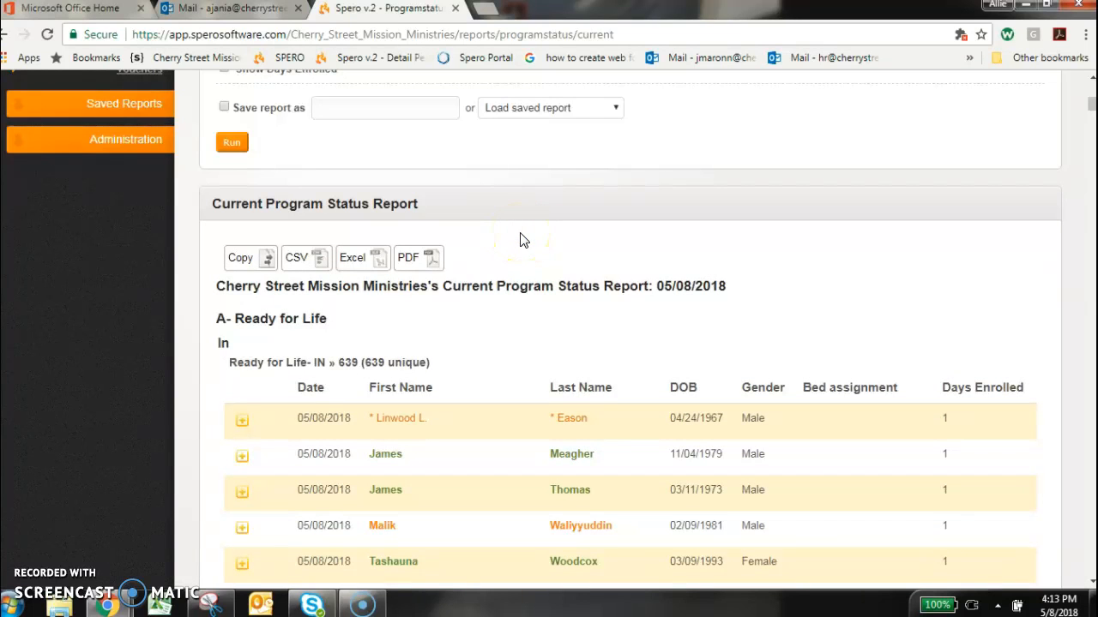
# Export the Current Program Status Report to Excel and open the downloaded workbook maximized with editing enabled
pyautogui.click(359, 270)
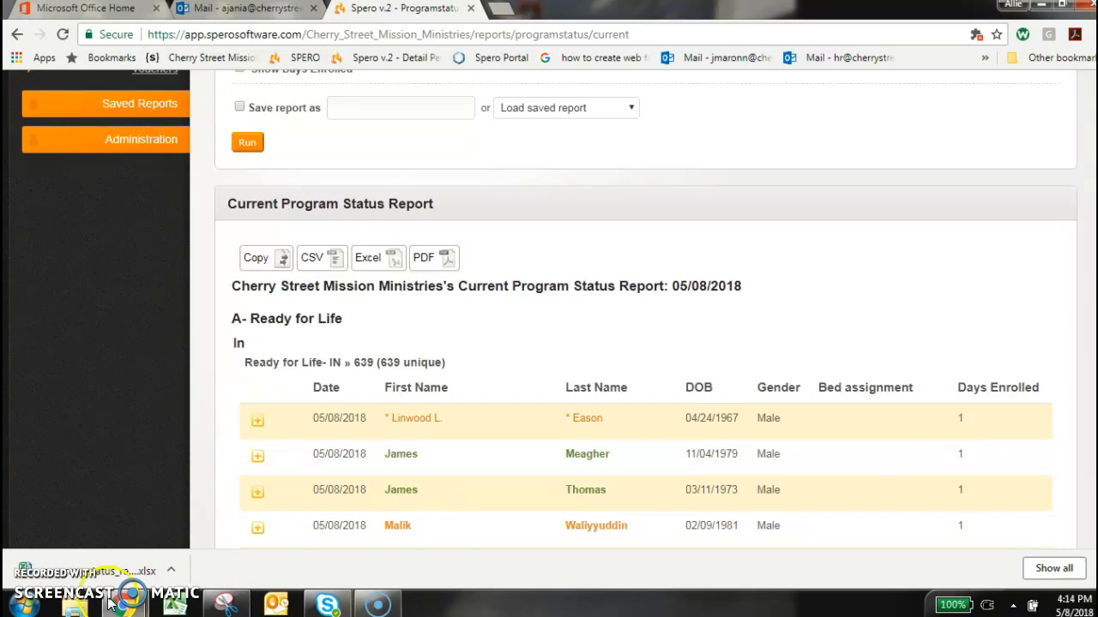
pyautogui.click(133, 571)
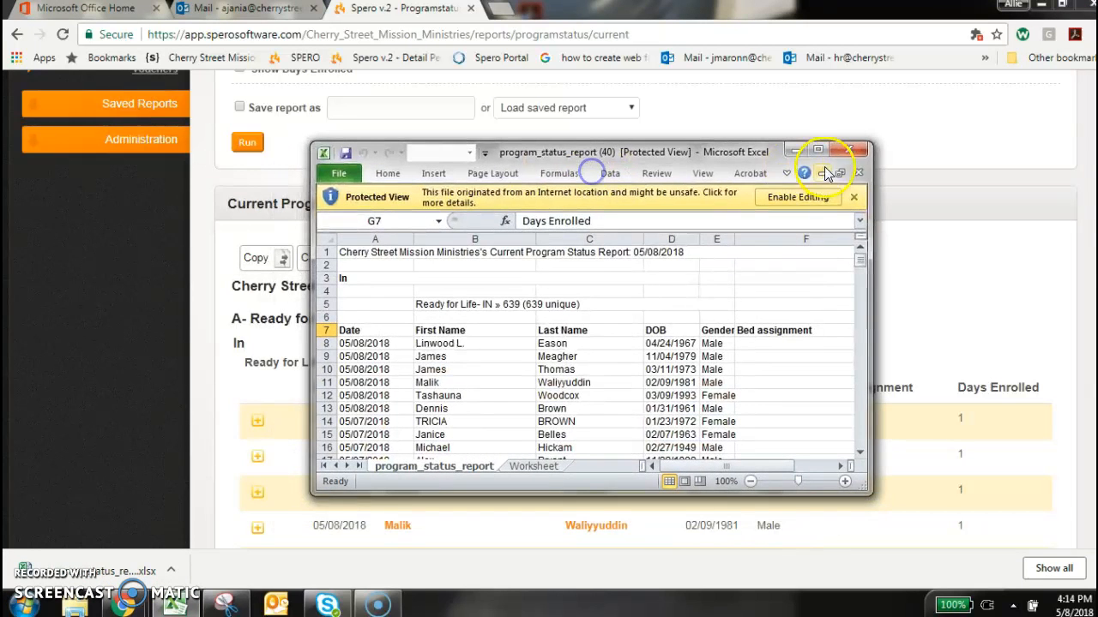
pyautogui.click(810, 149)
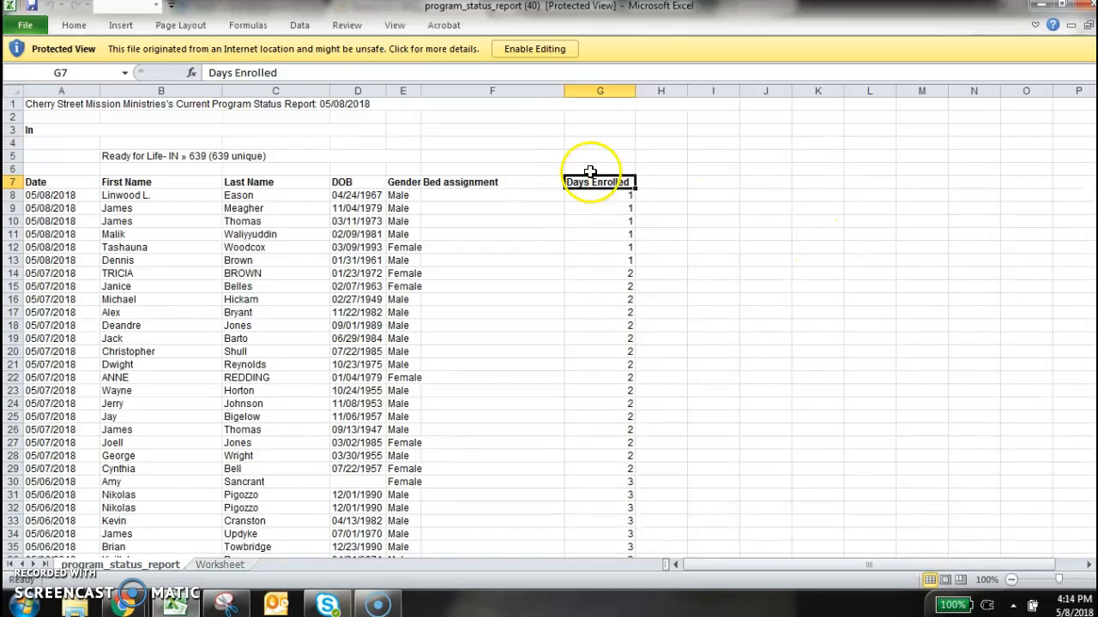
pyautogui.click(550, 53)
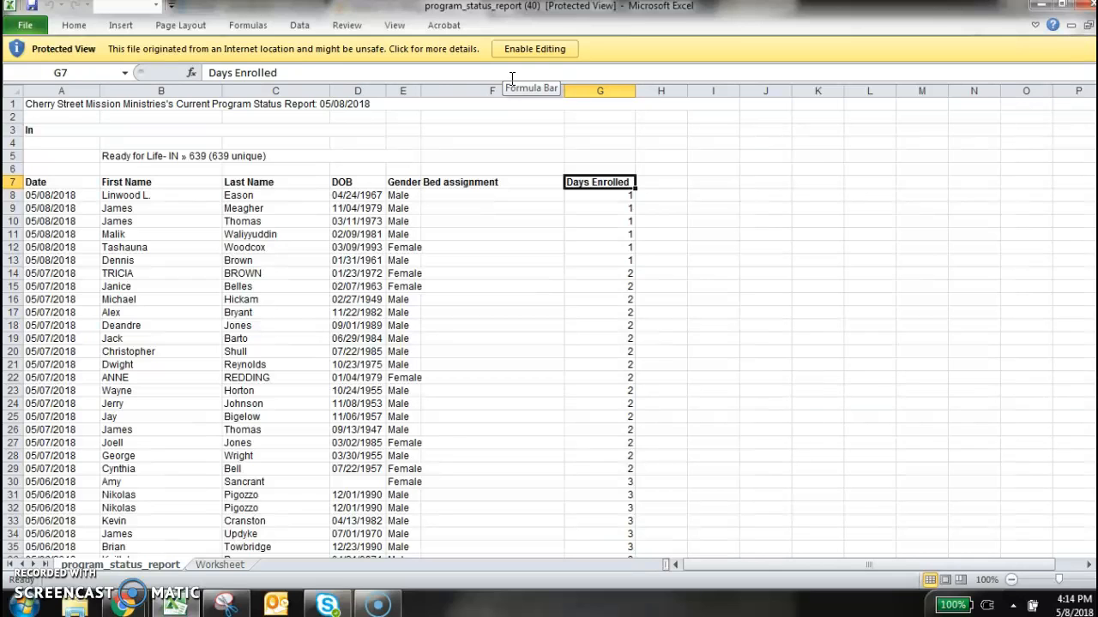
pyautogui.click(525, 52)
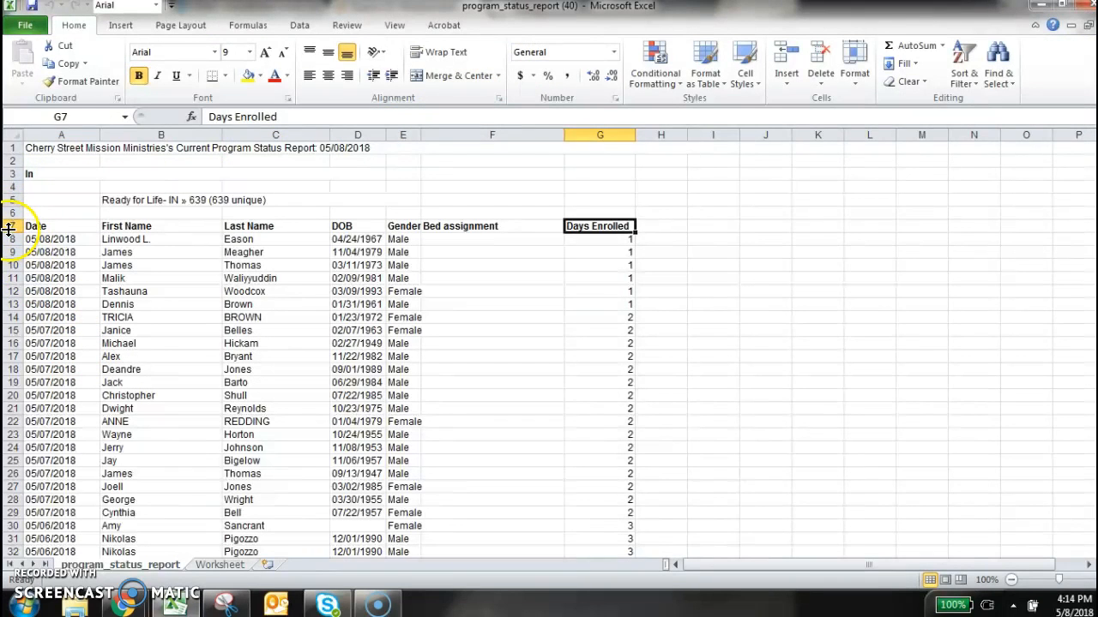
pyautogui.click(13, 226)
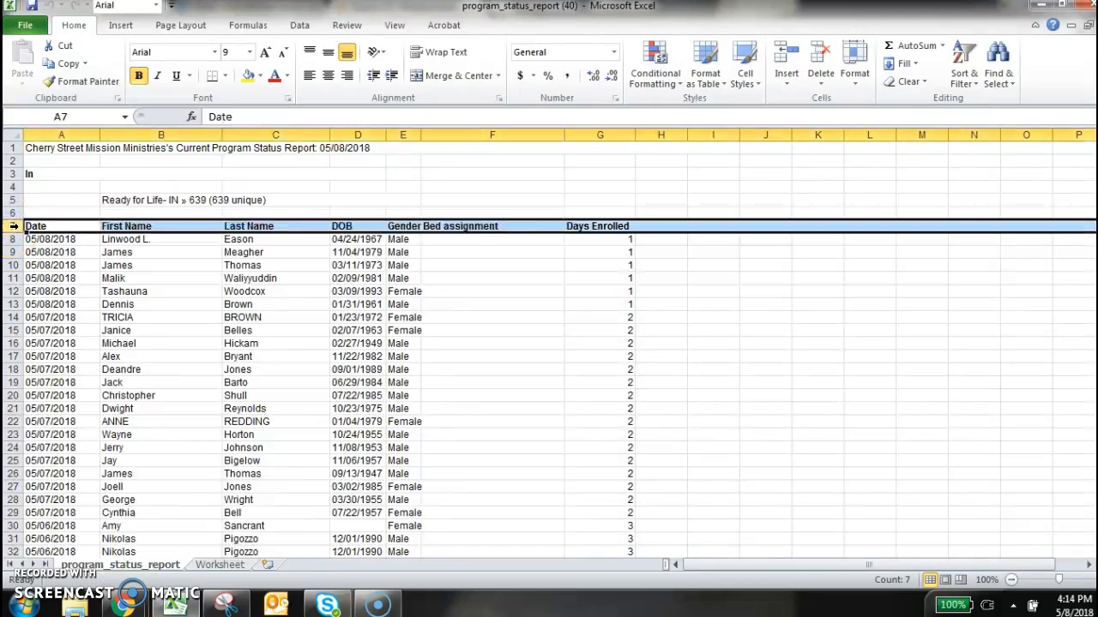
pyautogui.click(117, 265)
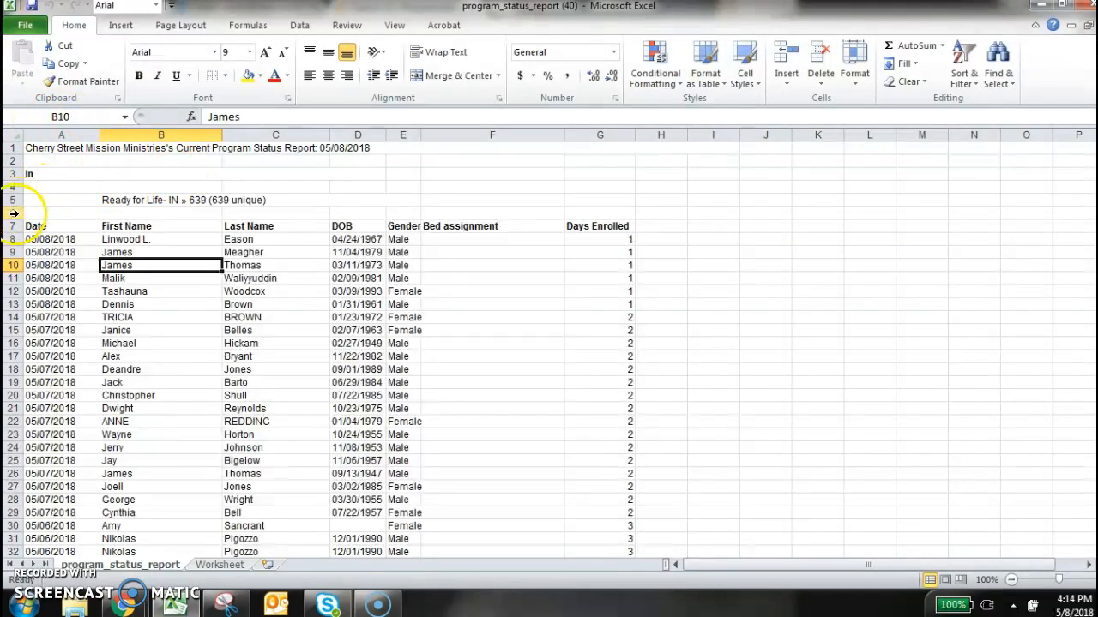
pyautogui.moveTo(13, 214); pyautogui.dragTo(13, 146)
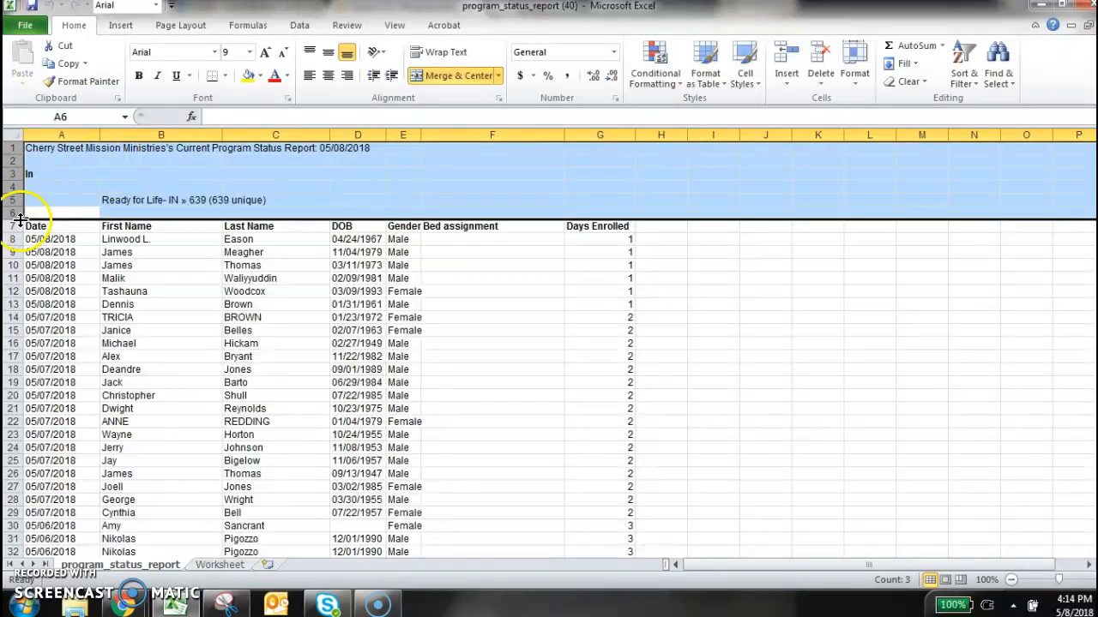
pyautogui.click(79, 277)
pyautogui.click(82, 225)
pyautogui.moveTo(83, 215); pyautogui.dragTo(86, 144)
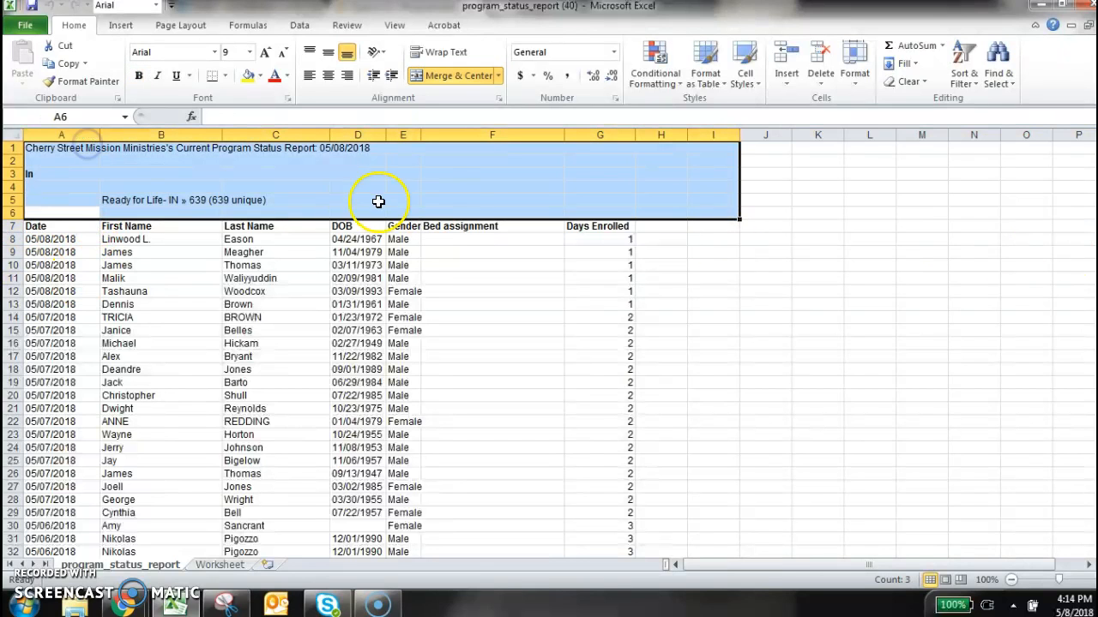
pyautogui.click(400, 344)
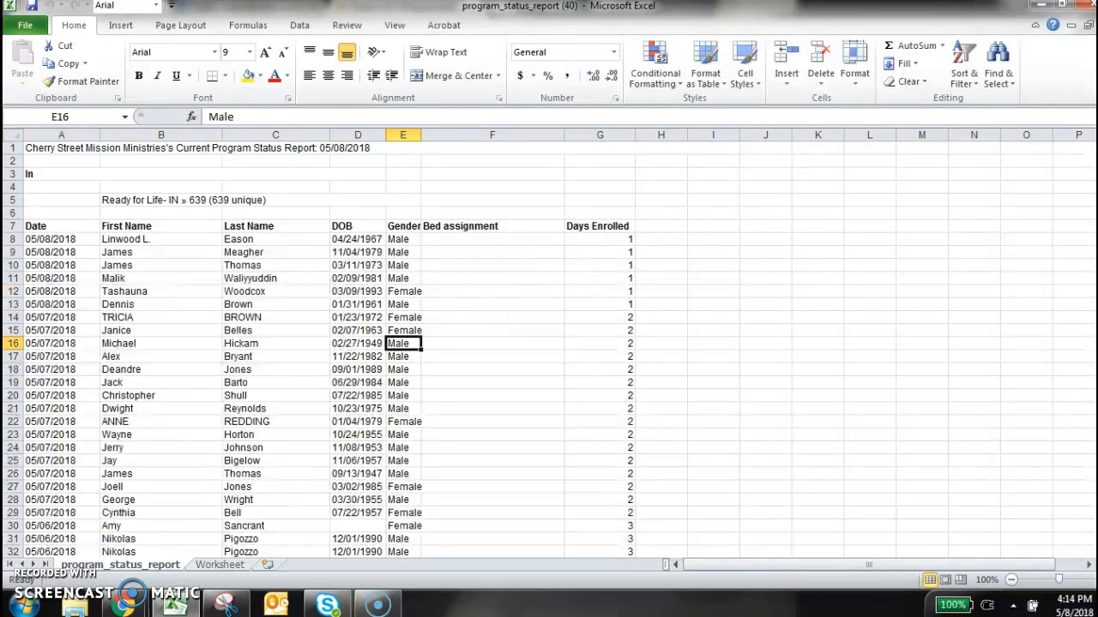
# Delete rows 1 through 6 above the column headers so the header row becomes row 1
pyautogui.click(13, 214)
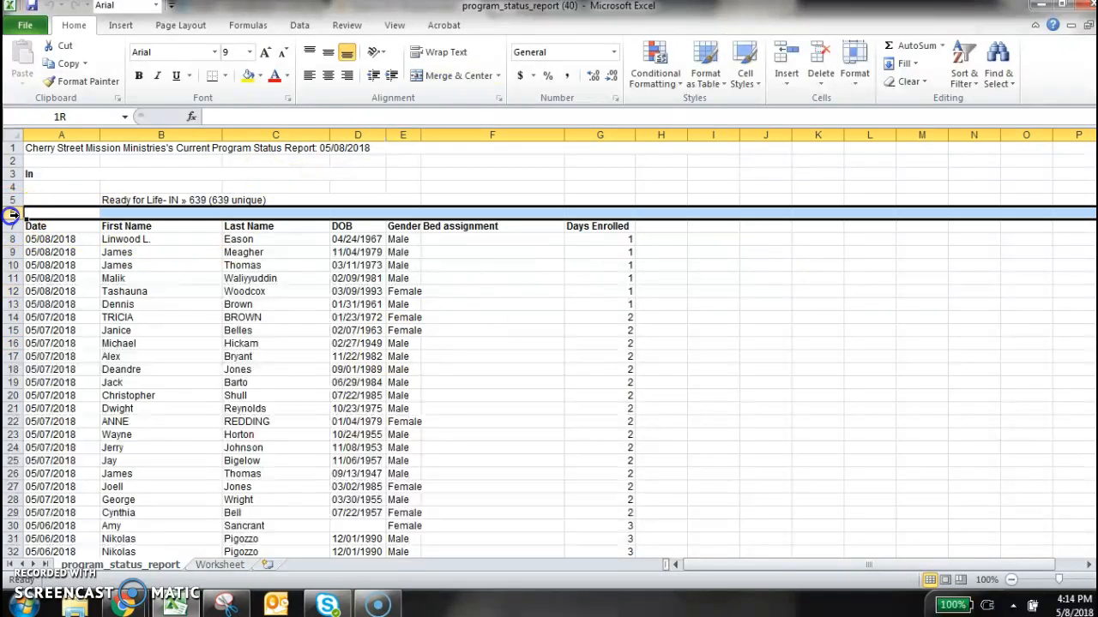
pyautogui.moveTo(13, 214); pyautogui.dragTo(12, 146)
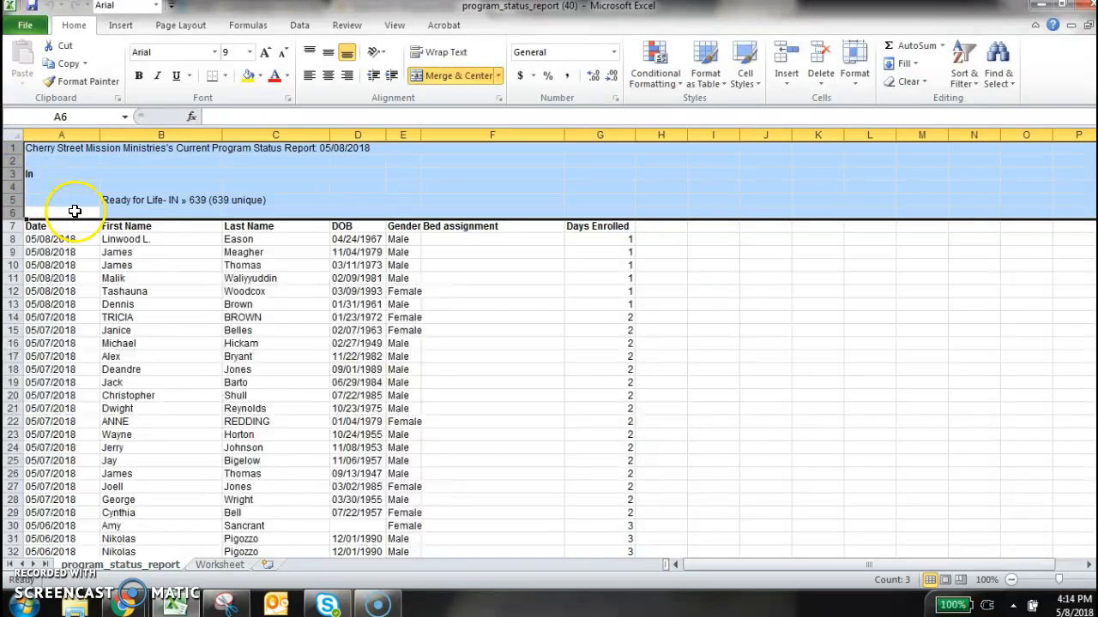
pyautogui.moveTo(793, 567); pyautogui.dragTo(466, 544)
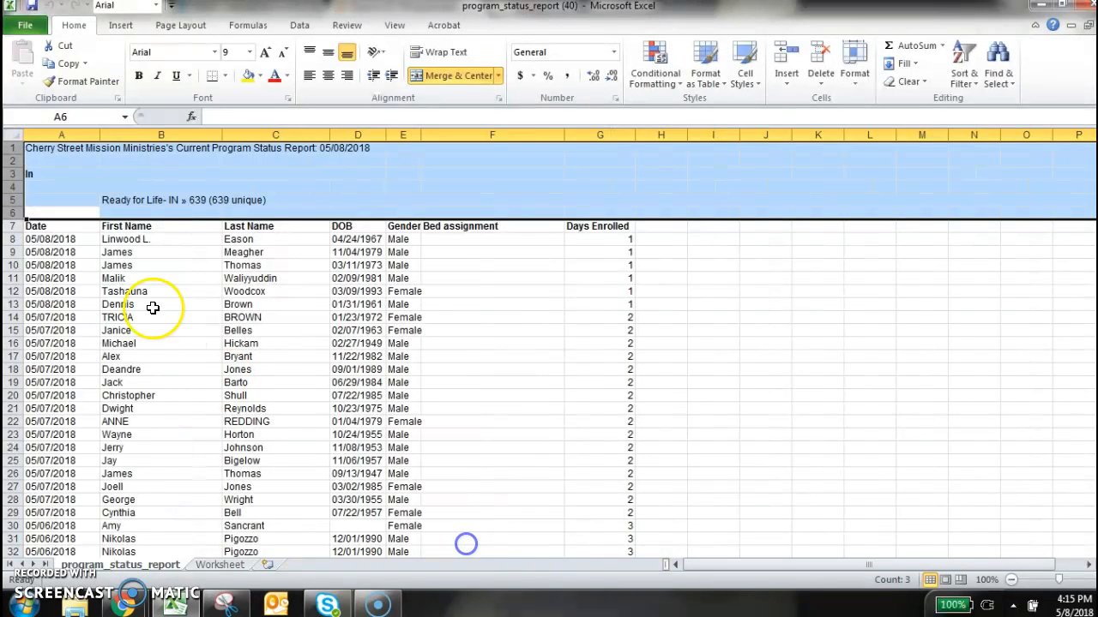
pyautogui.rightClick(117, 183)
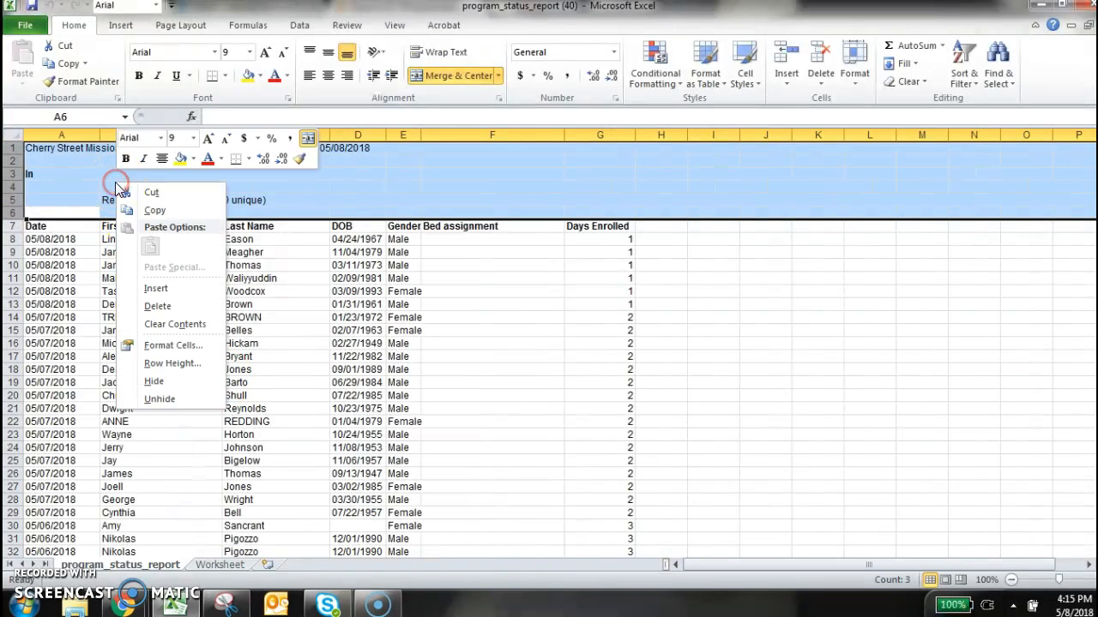
pyautogui.click(174, 309)
pyautogui.click(172, 306)
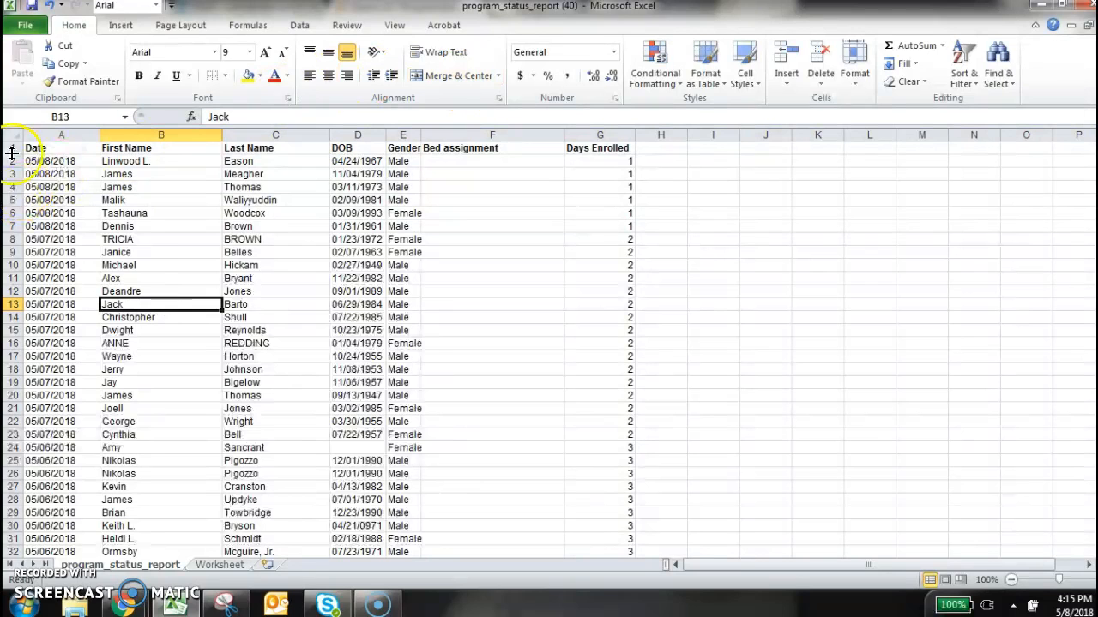
pyautogui.click(172, 252)
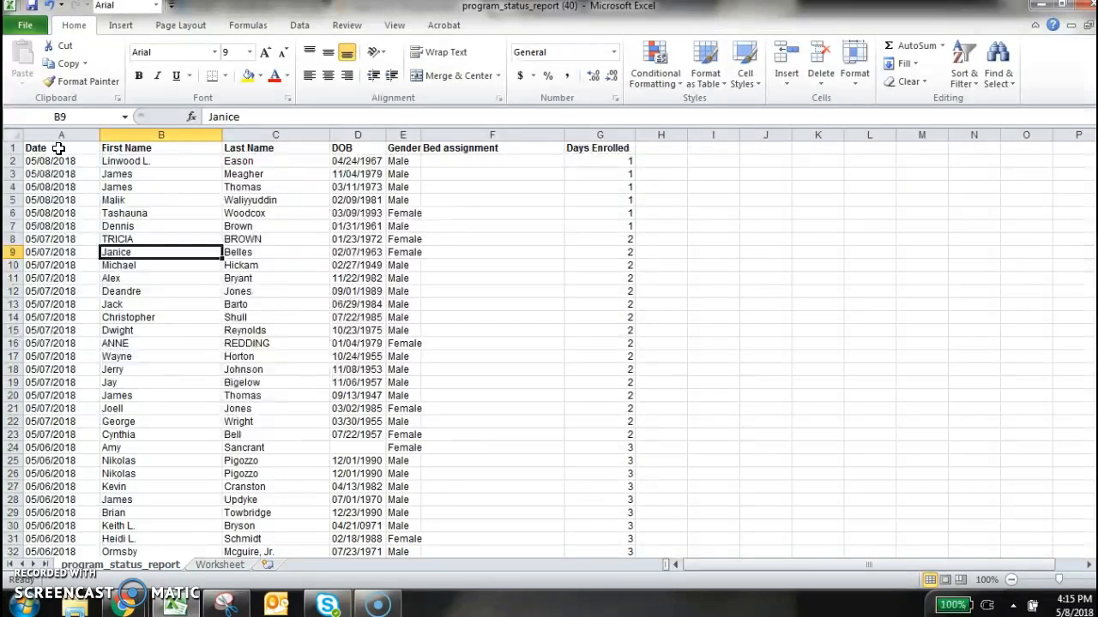
pyautogui.click(58, 148)
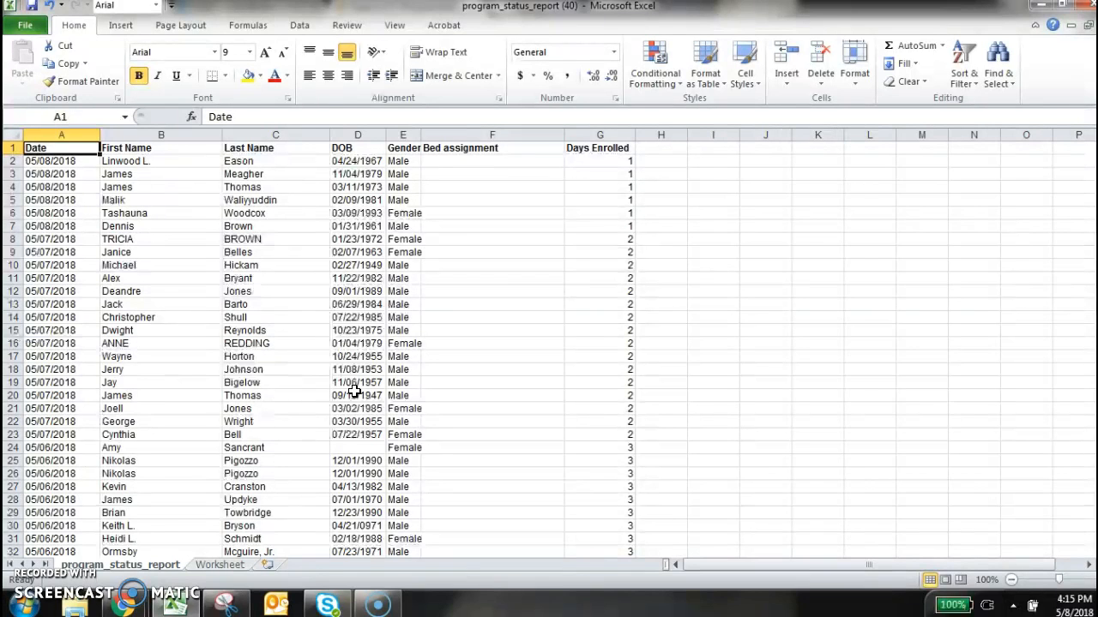
pyautogui.hotkey('ctrl', 'shift', 'End')
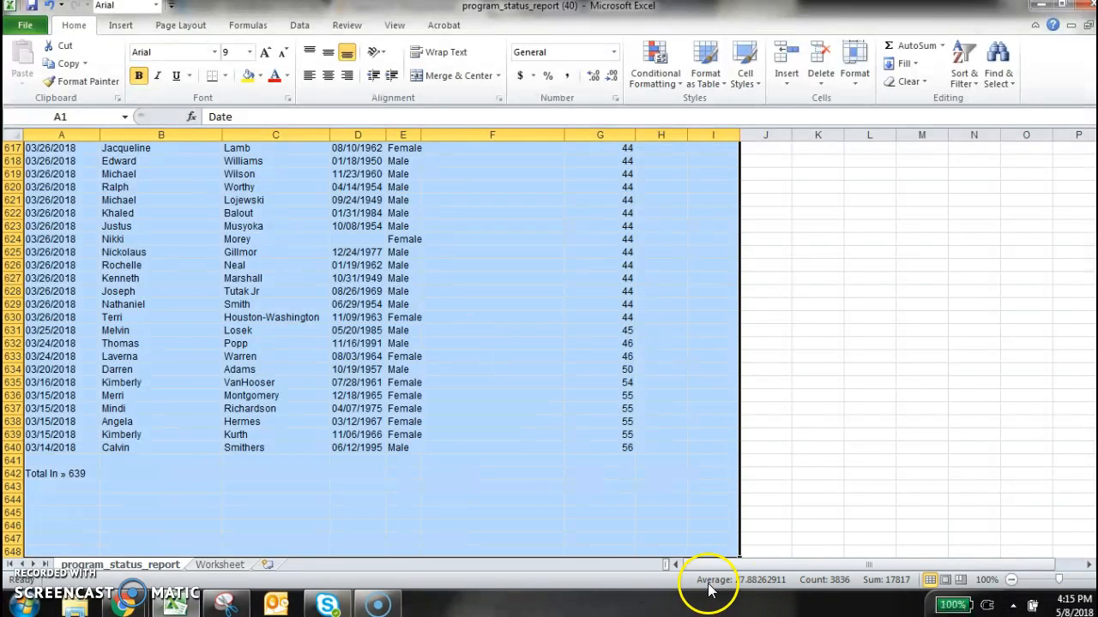
pyautogui.click(674, 568)
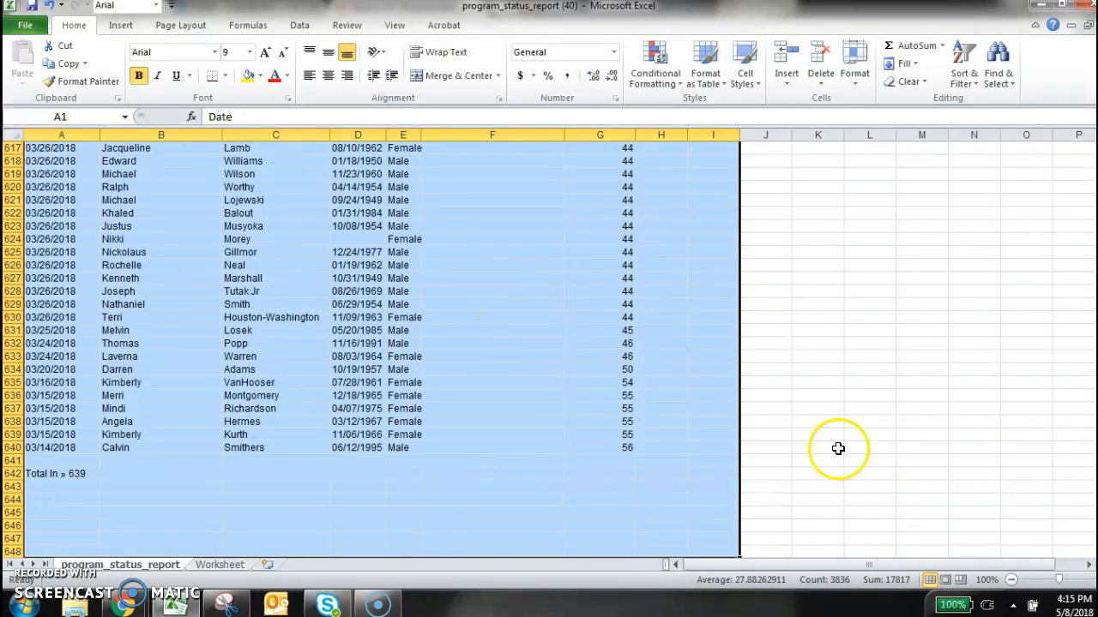
pyautogui.moveTo(1095, 534); pyautogui.dragTo(1096, 94)
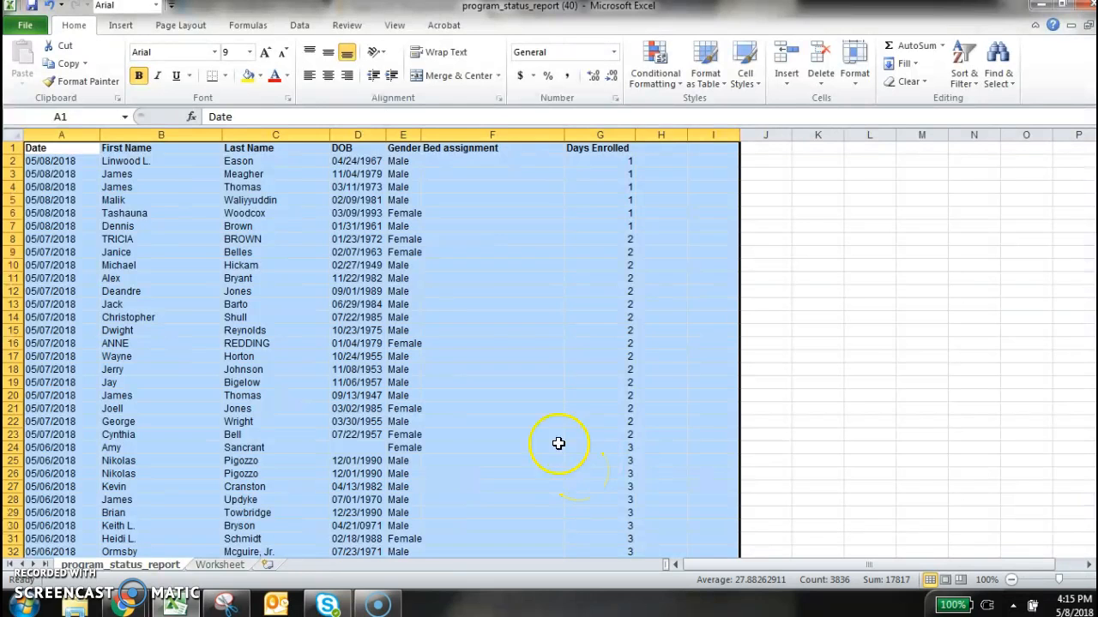
pyautogui.click(456, 329)
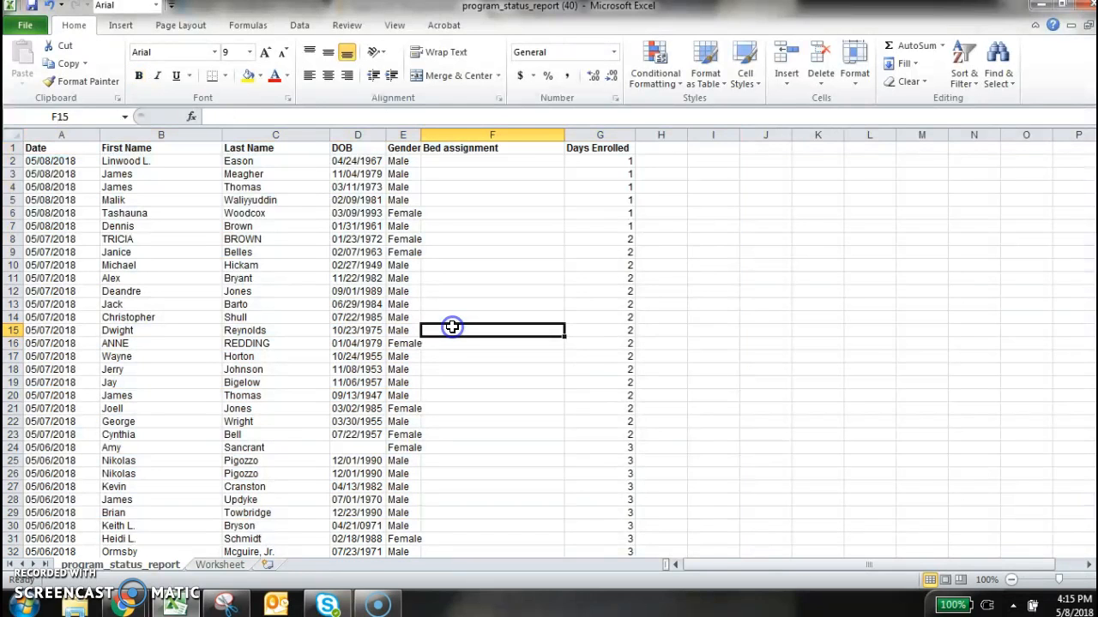
# Select the whole data range from cell A1 to the last used cell and turn on filters for the header row
pyautogui.click(58, 151)
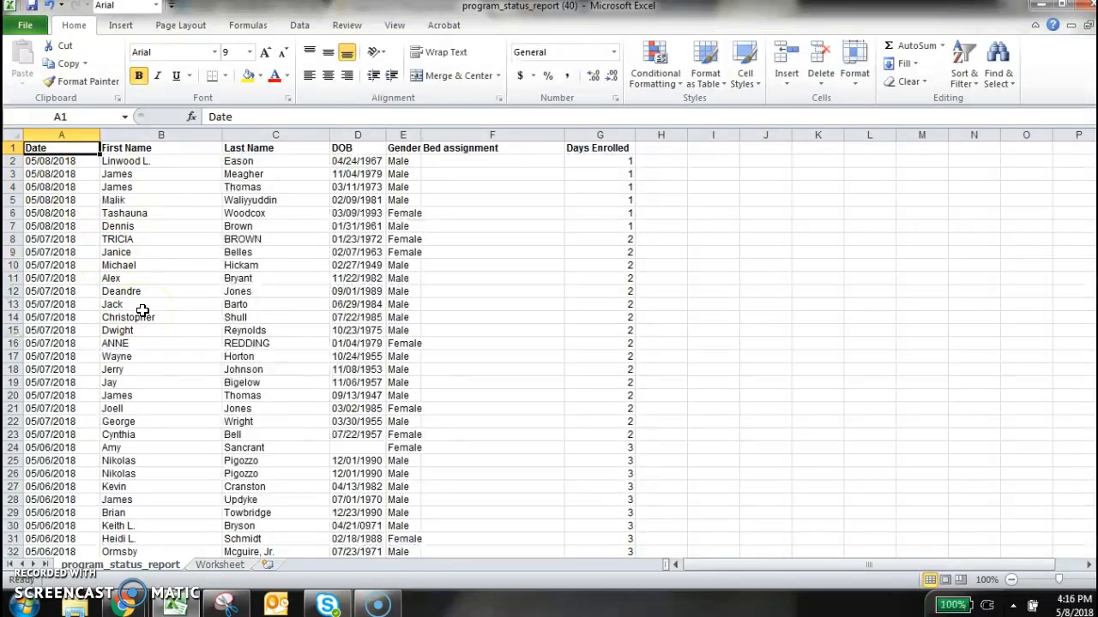
pyautogui.hotkey('ctrl', 'shift', 'End')
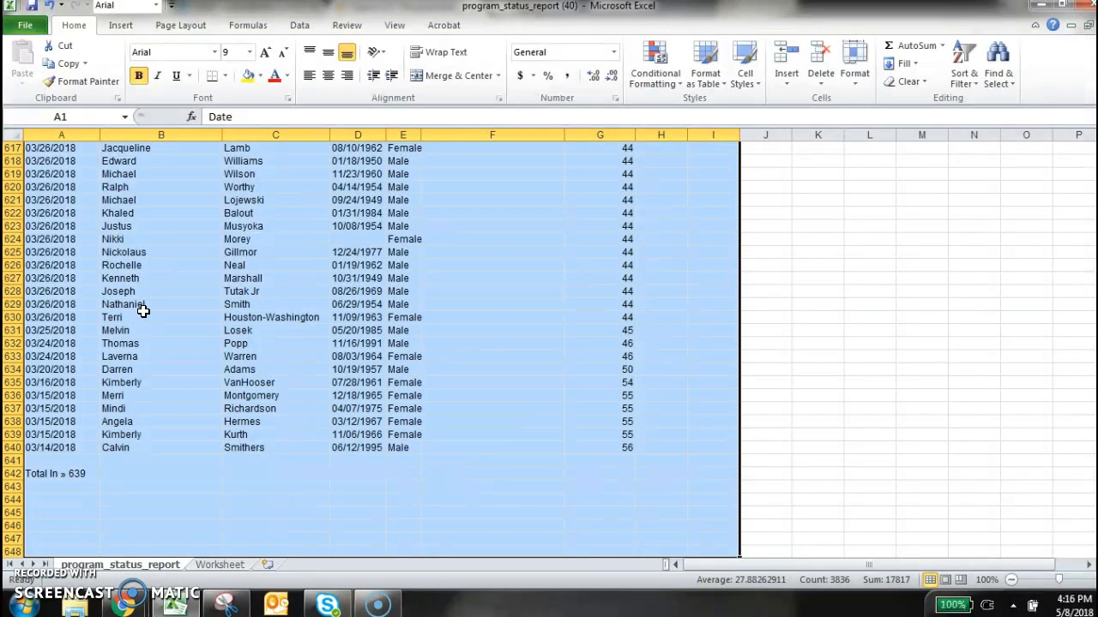
pyautogui.scroll(2, 213, 317)
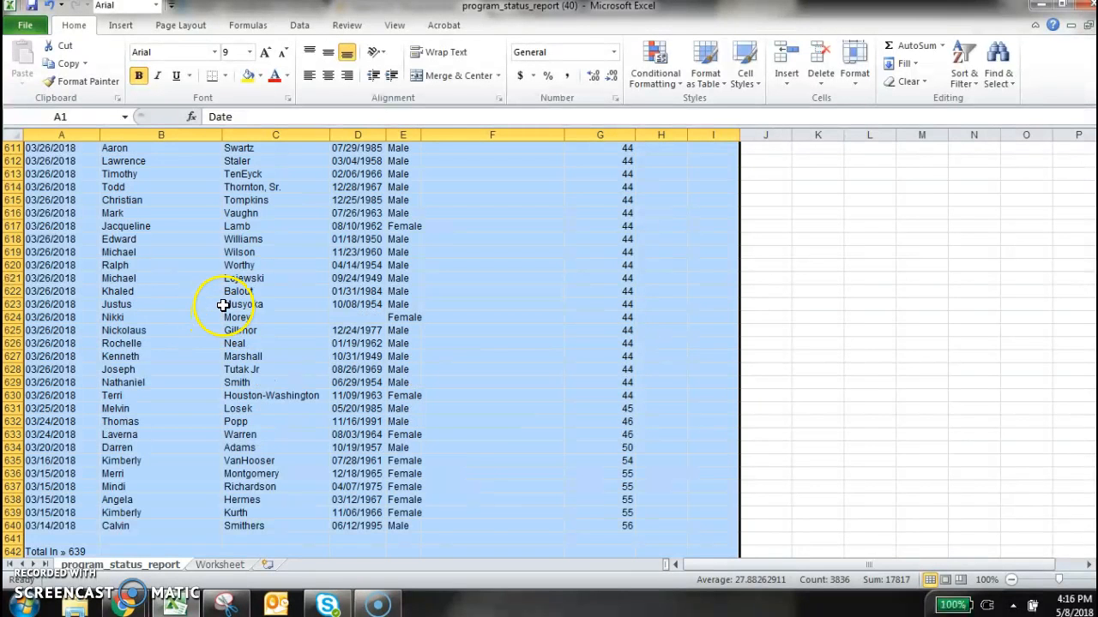
pyautogui.click(302, 25)
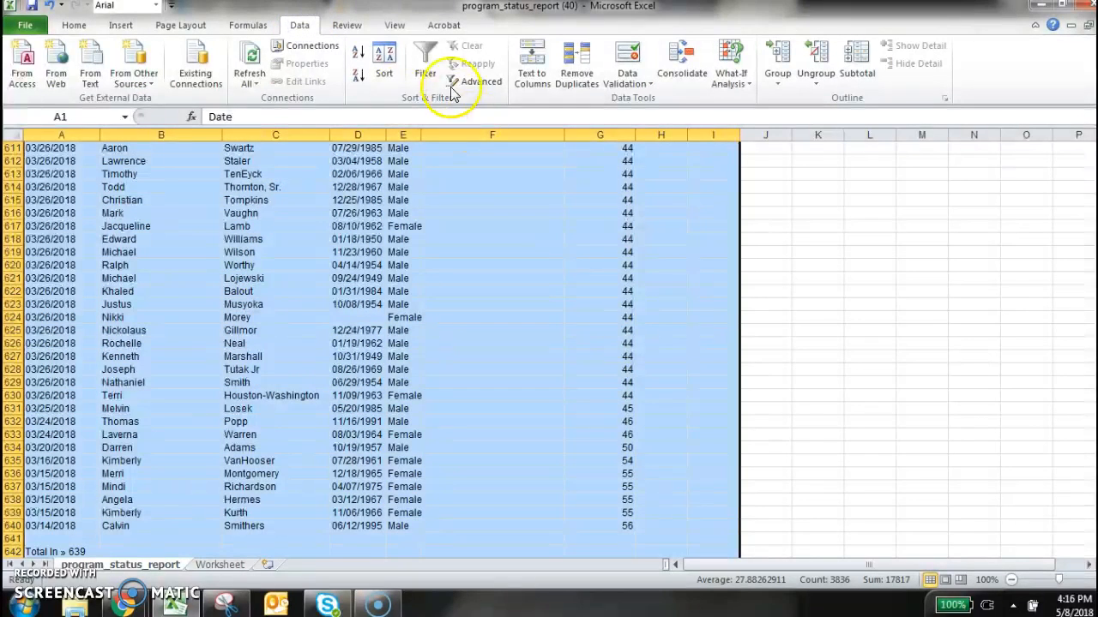
pyautogui.click(426, 75)
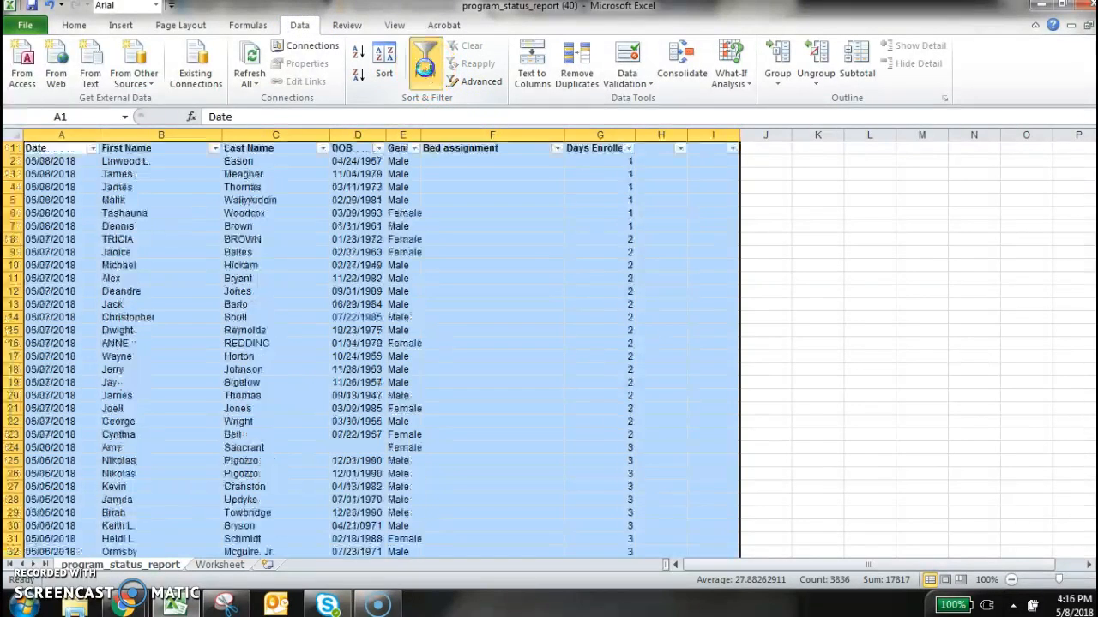
pyautogui.click(688, 282)
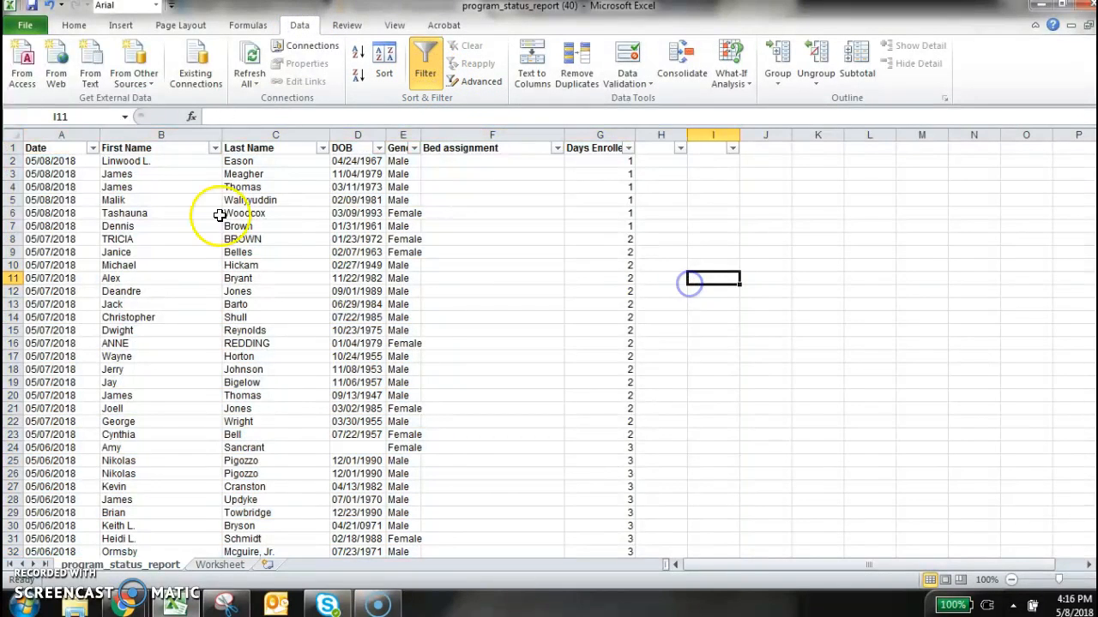
# Filter the Date column to show only the "Total In » 639" and (Blanks) entries
pyautogui.click(93, 148)
pyautogui.moveTo(208, 316); pyautogui.dragTo(208, 414)
pyautogui.click(86, 297)
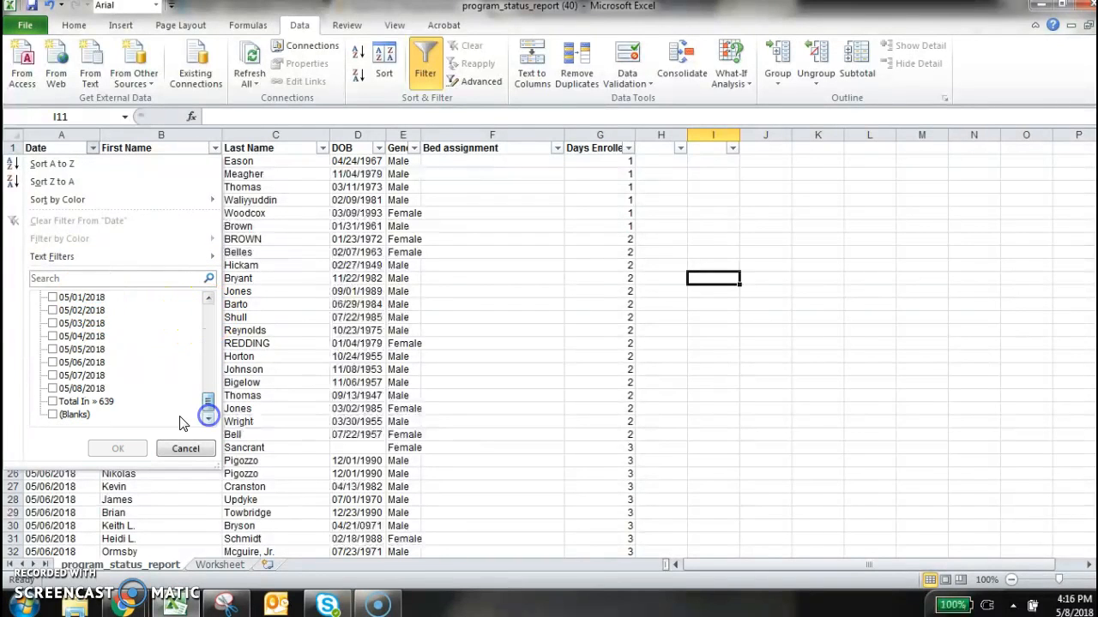
pyautogui.click(69, 401)
pyautogui.click(68, 415)
pyautogui.click(118, 448)
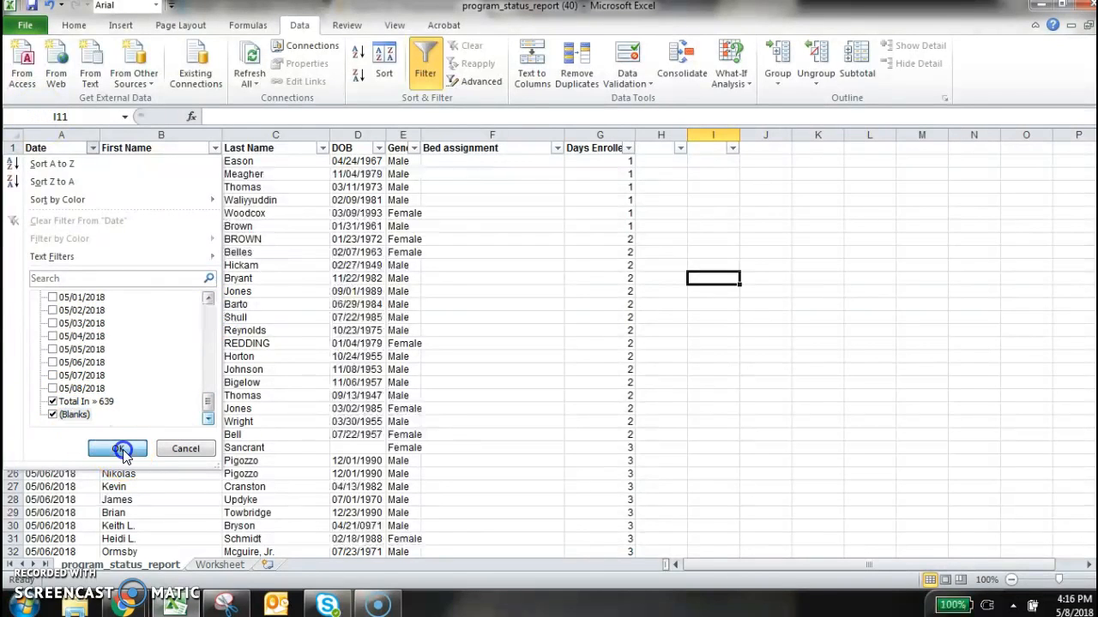
pyautogui.click(123, 450)
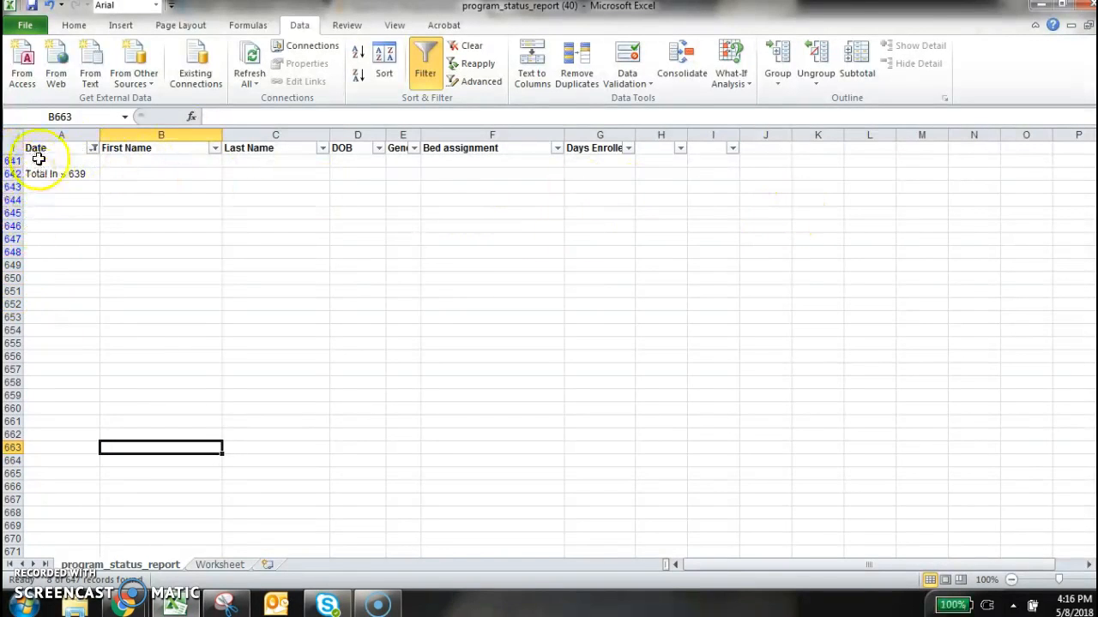
# Delete the filtered total and blank rows, 641 through 654
pyautogui.moveTo(12, 161); pyautogui.dragTo(12, 331)
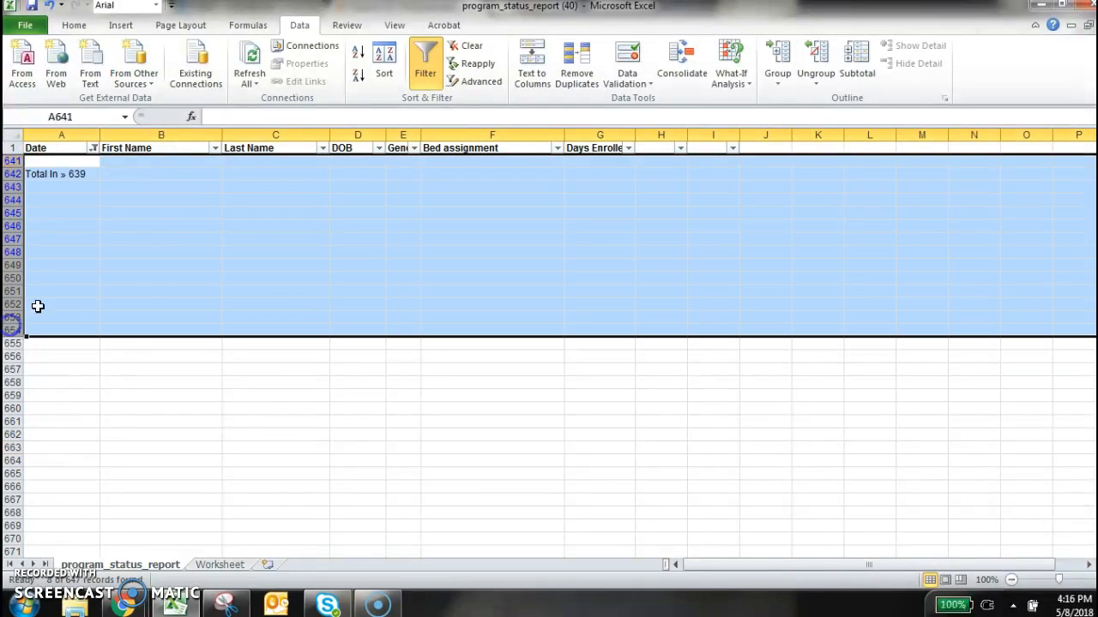
pyautogui.rightClick(184, 209)
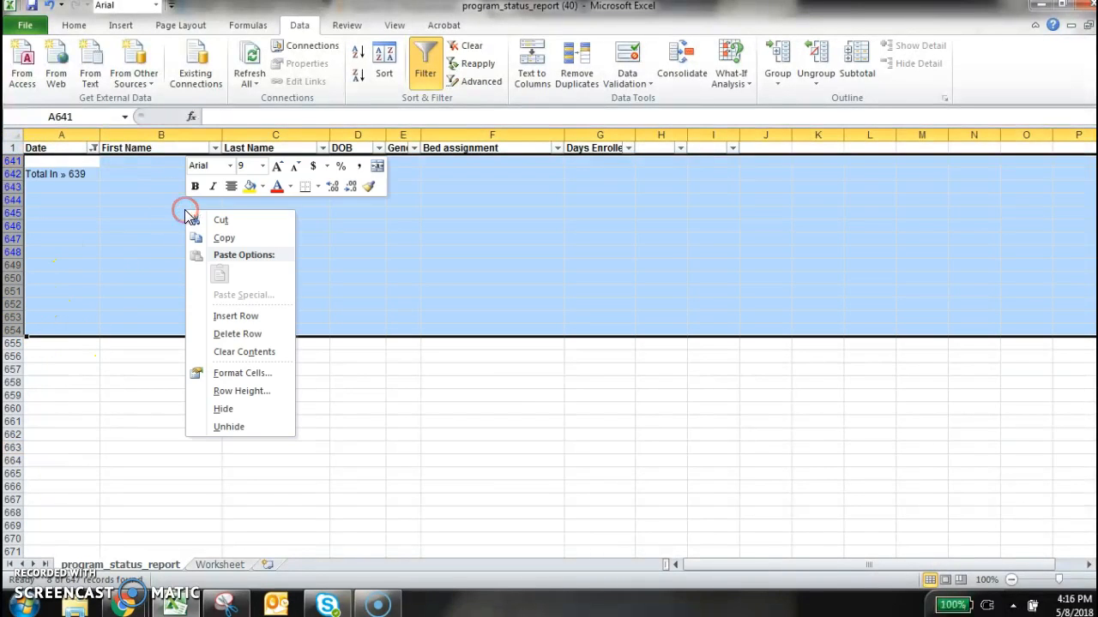
pyautogui.click(259, 332)
pyautogui.click(259, 330)
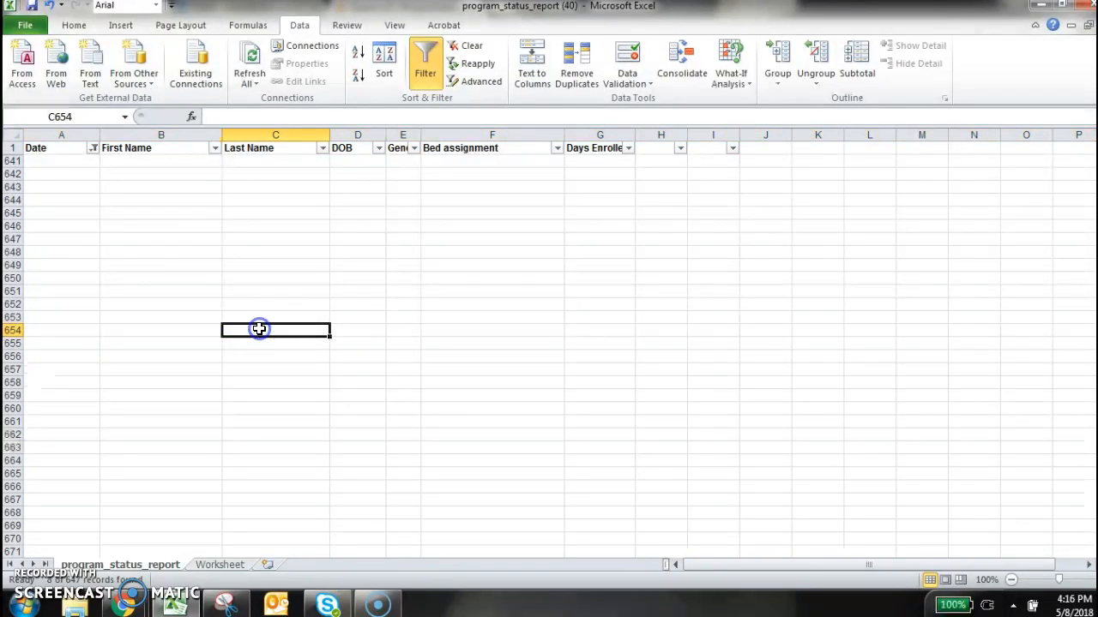
# Reset the Date column filter to Select All so every date is included
pyautogui.click(93, 151)
pyautogui.click(81, 296)
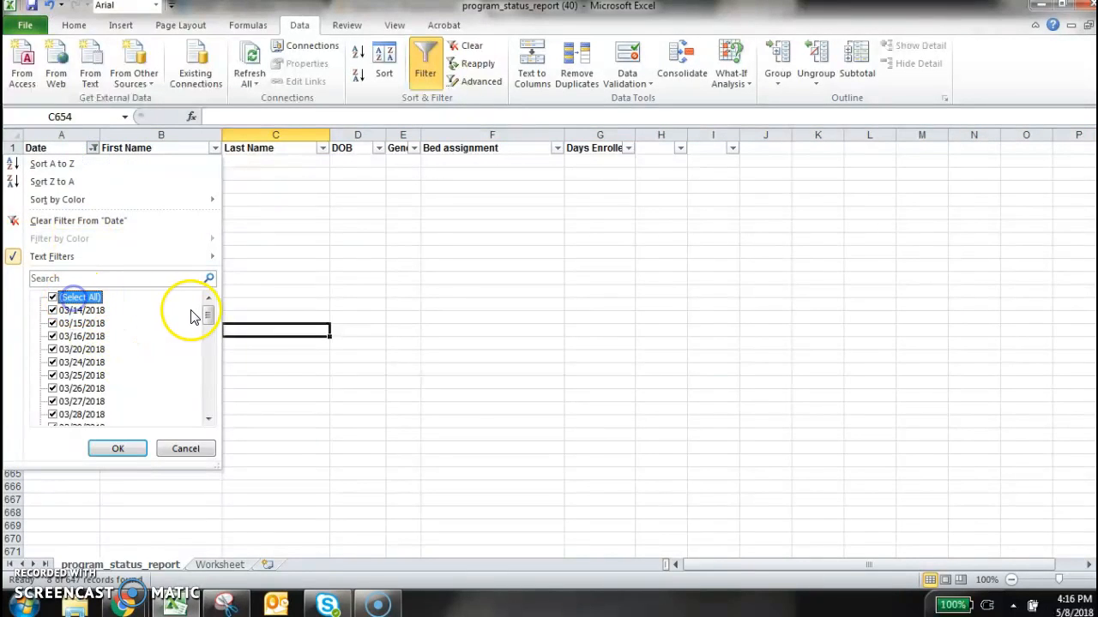
pyautogui.moveTo(209, 319)
pyautogui.mouseDown()
pyautogui.moveTo(214, 448)
pyautogui.moveTo(211, 315)
pyautogui.mouseUp()
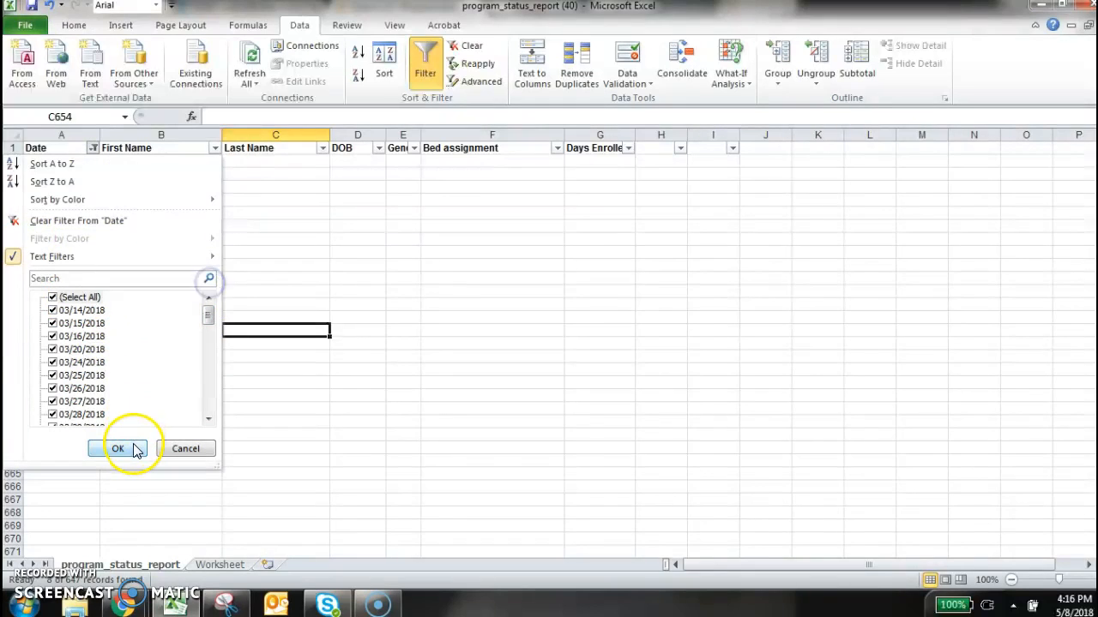
pyautogui.click(117, 449)
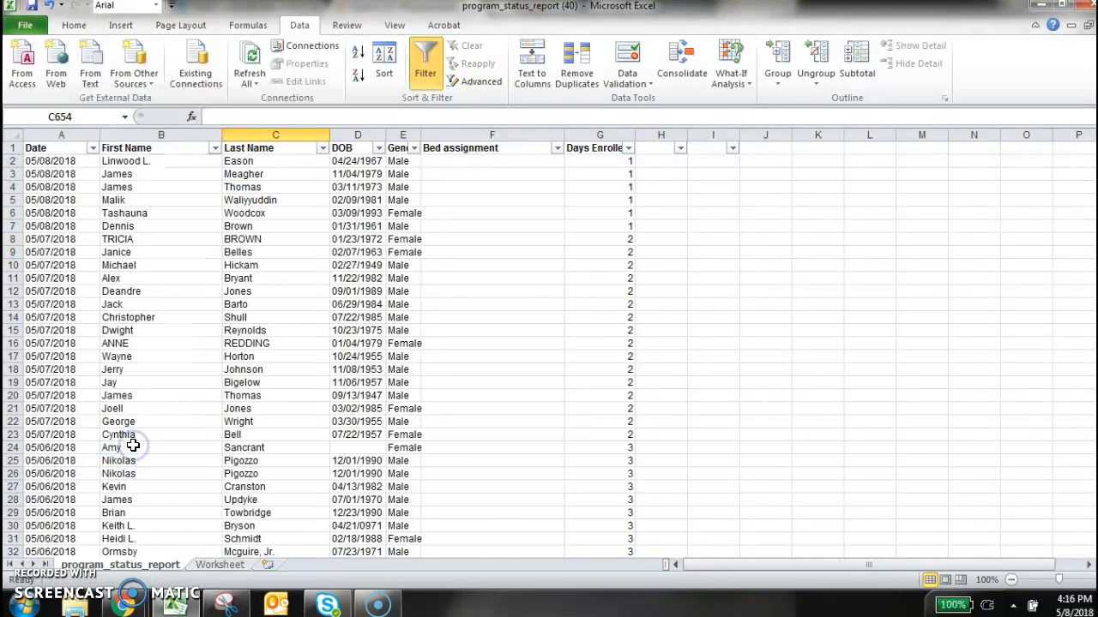
pyautogui.click(403, 383)
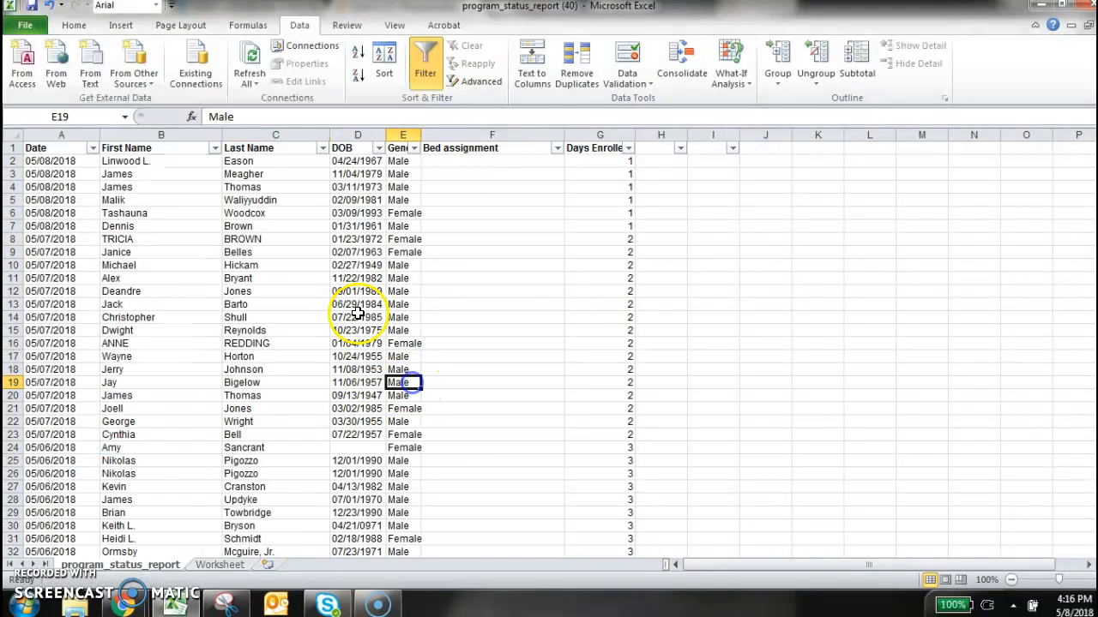
# Inspect the filter value lists of the Last Name and Days Enrolled columns without applying a filter
pyautogui.click(322, 148)
pyautogui.moveTo(315, 319); pyautogui.dragTo(314, 284)
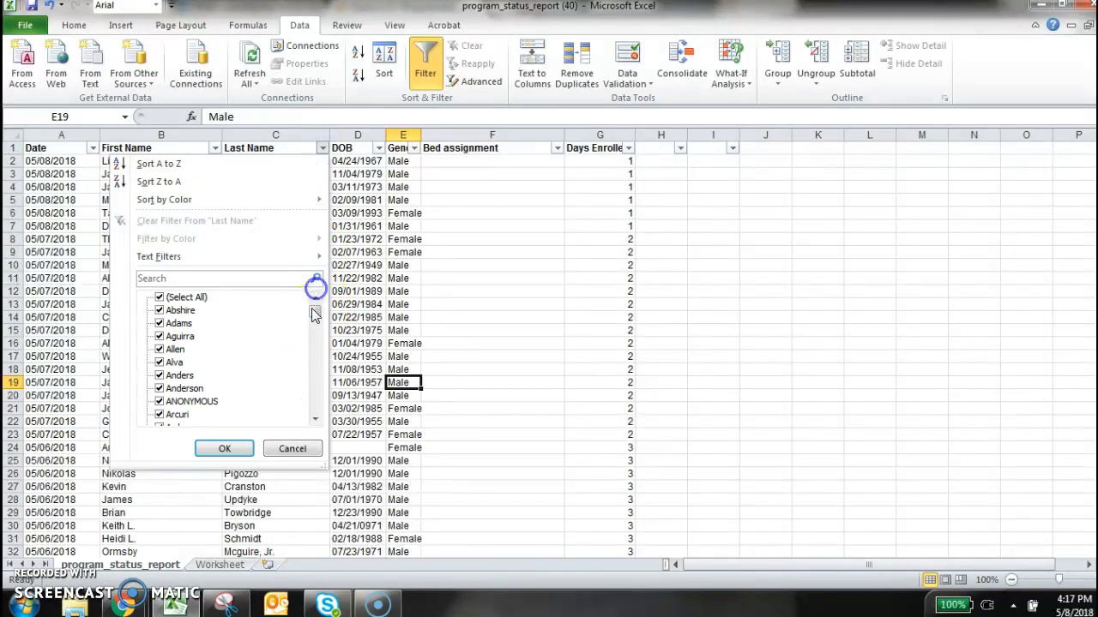
pyautogui.click(294, 449)
pyautogui.click(577, 434)
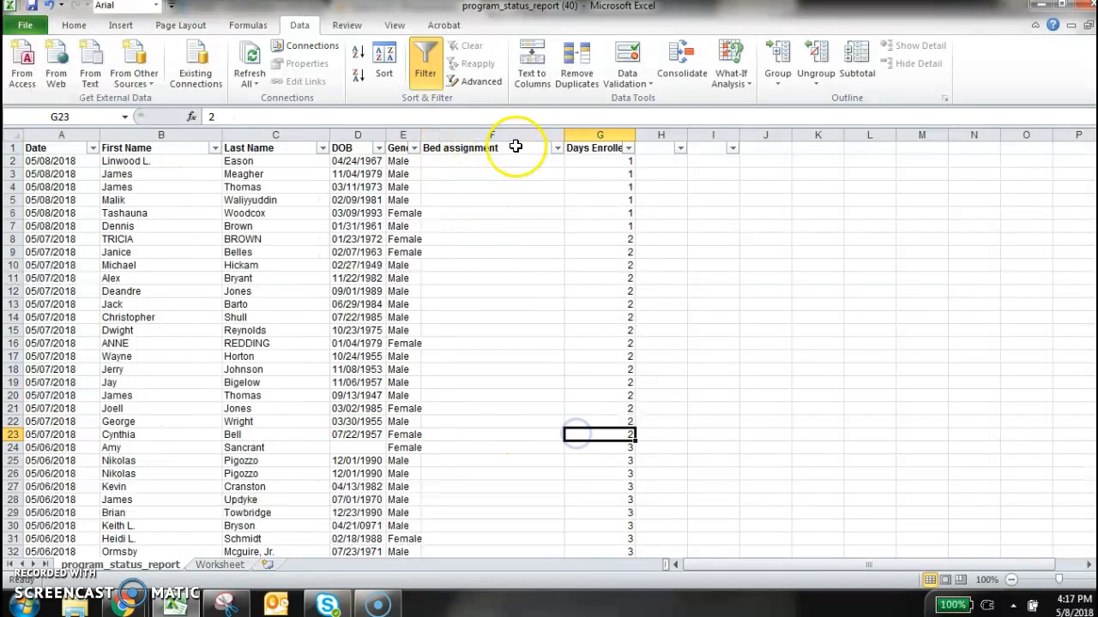
pyautogui.click(628, 148)
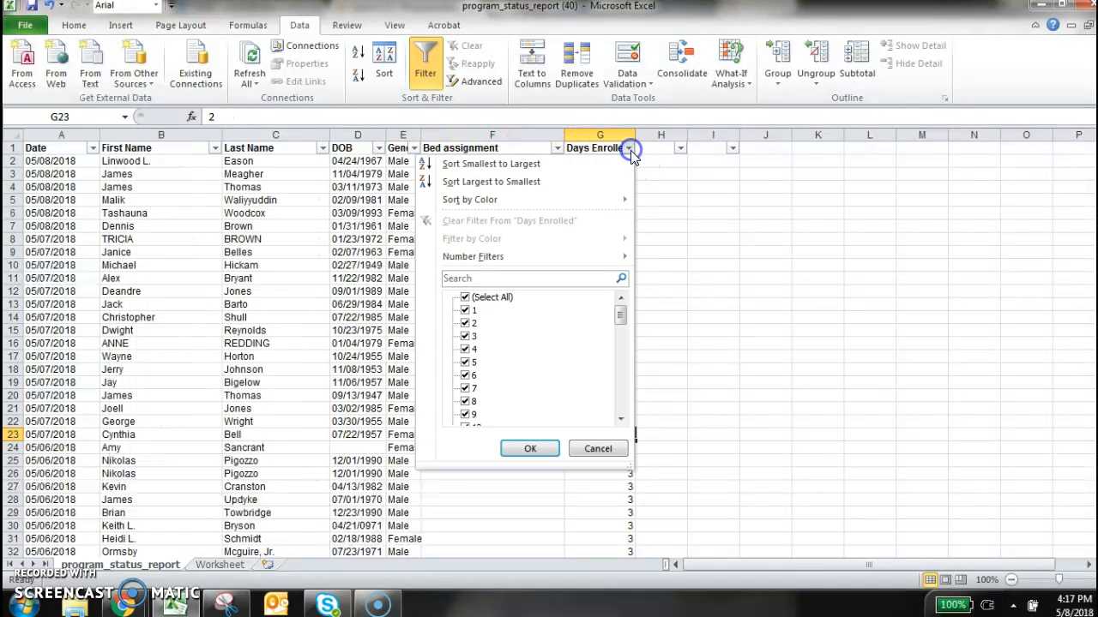
pyautogui.click(598, 449)
pyautogui.click(749, 400)
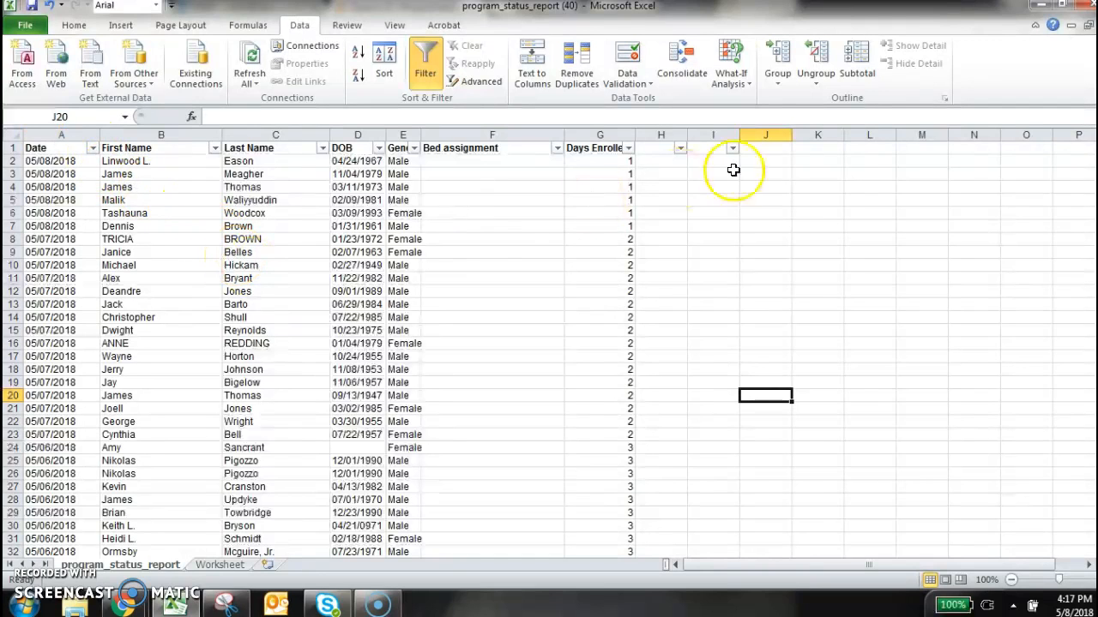
# Widen column H and enter the header "Unique ID" in cell H1
pyautogui.moveTo(687, 134); pyautogui.dragTo(741, 135)
pyautogui.click(711, 225)
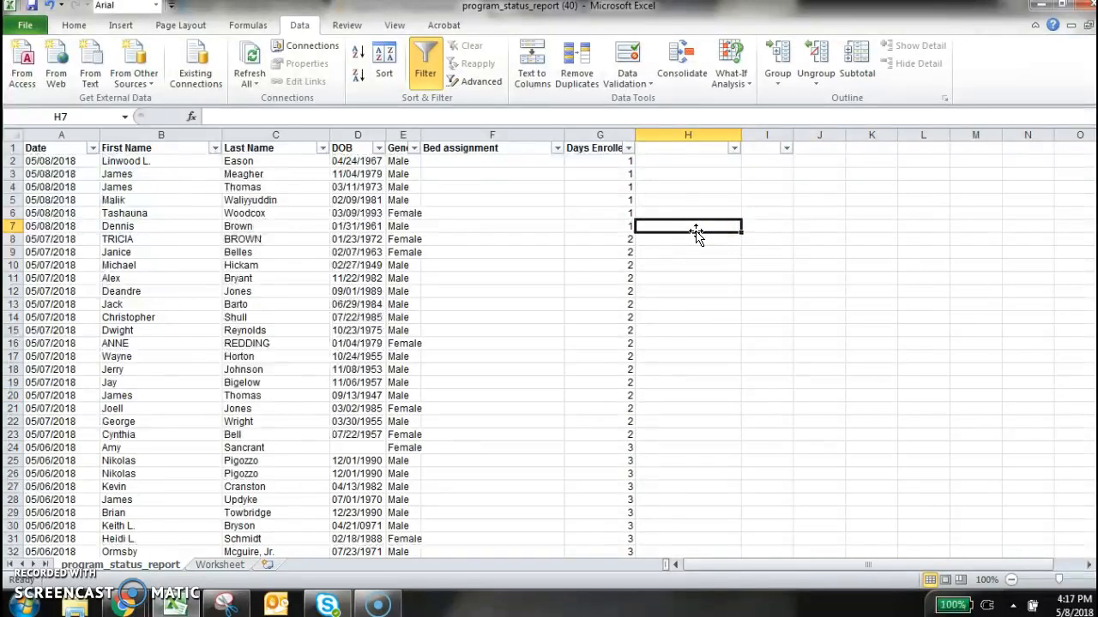
pyautogui.click(677, 150)
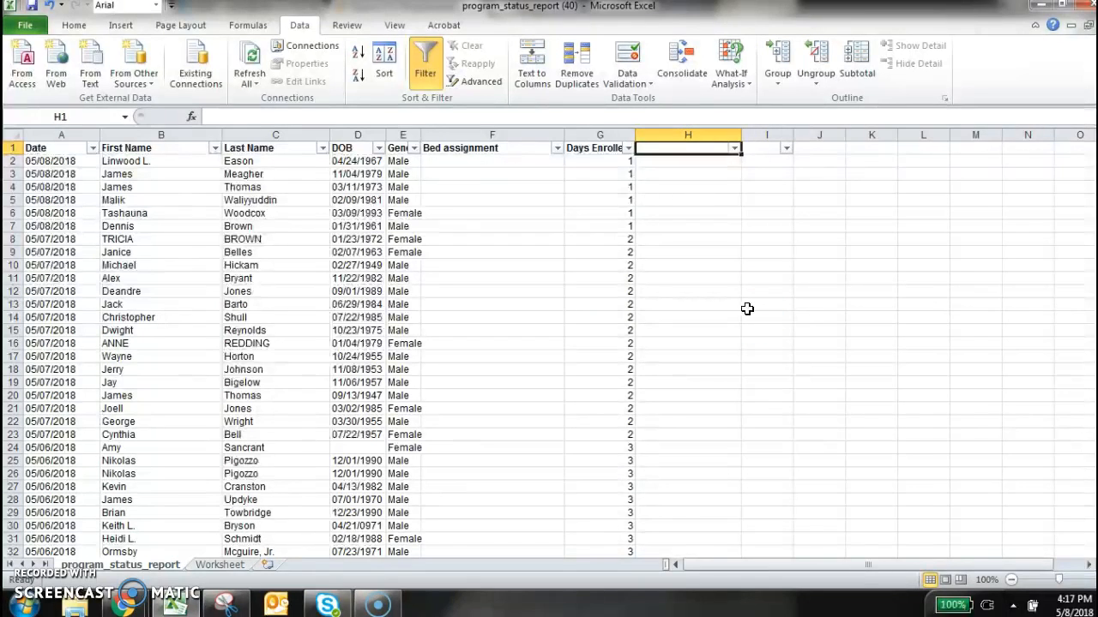
pyautogui.write('UN')
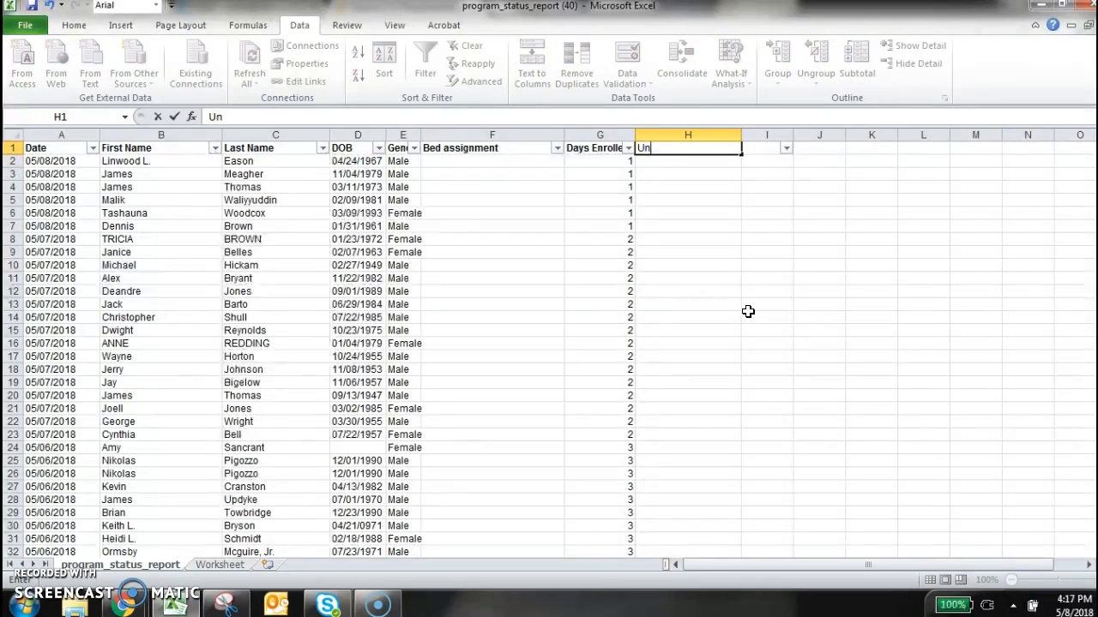
pyautogui.write('ique ID')
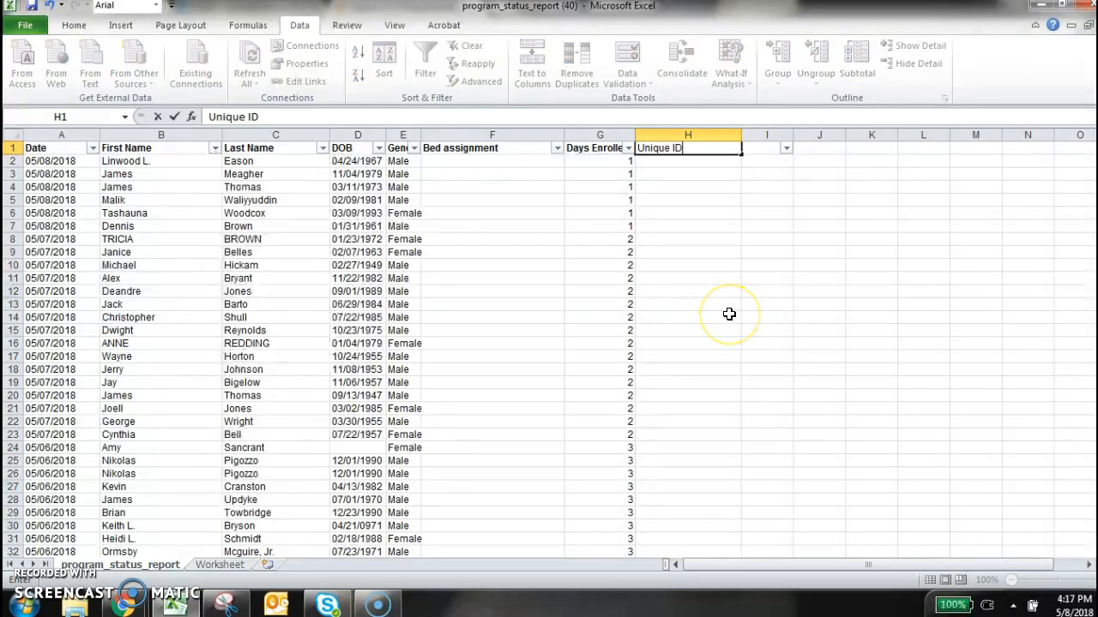
pyautogui.press('Return')
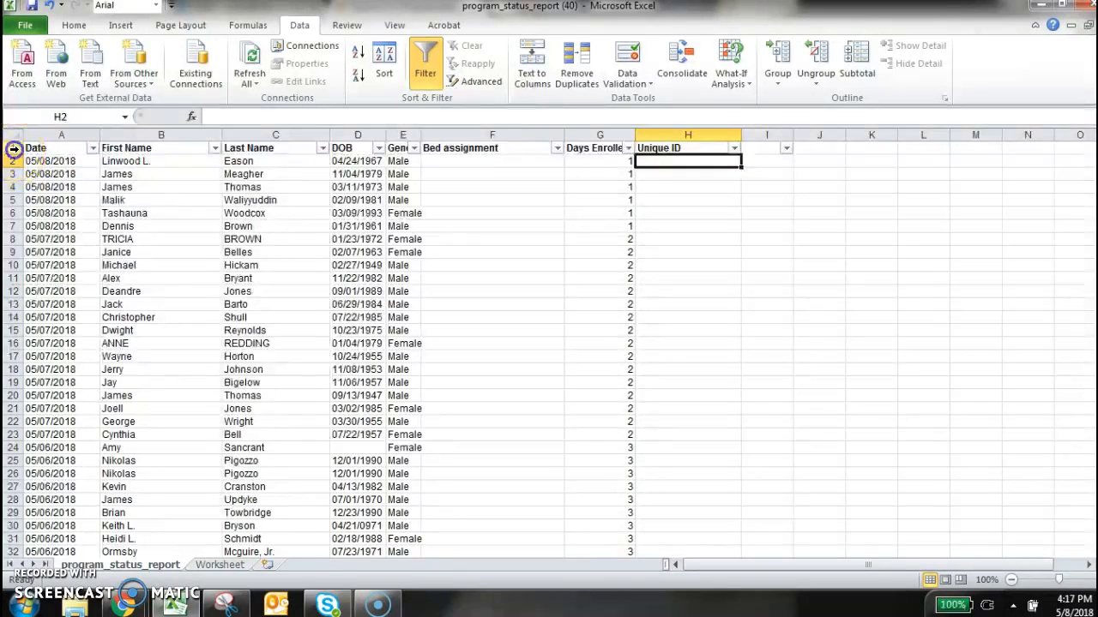
pyautogui.click(360, 315)
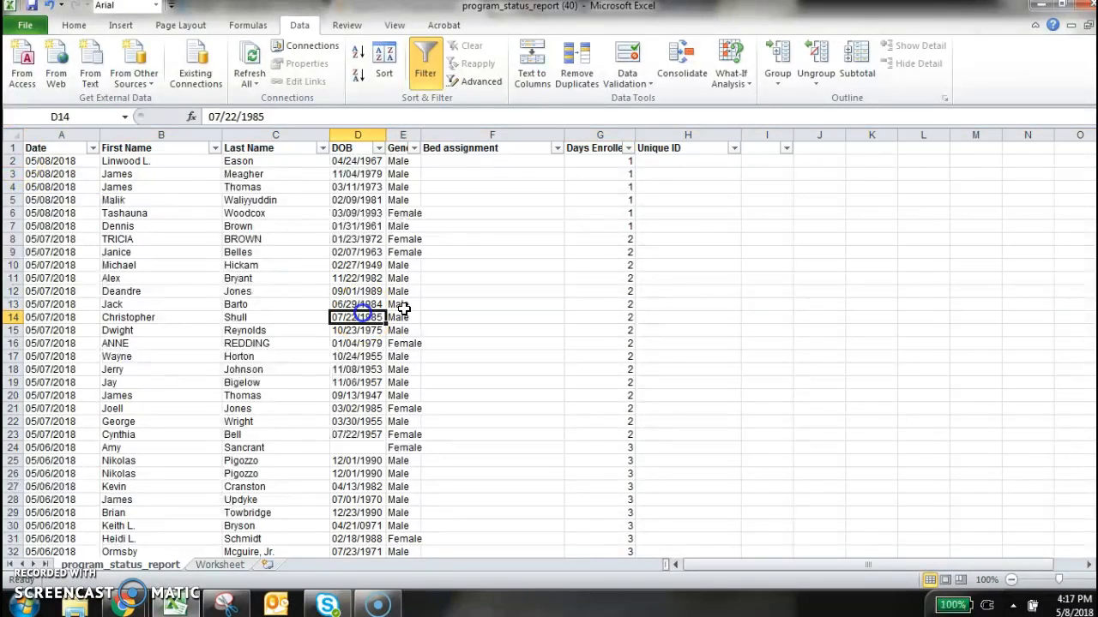
pyautogui.click(713, 164)
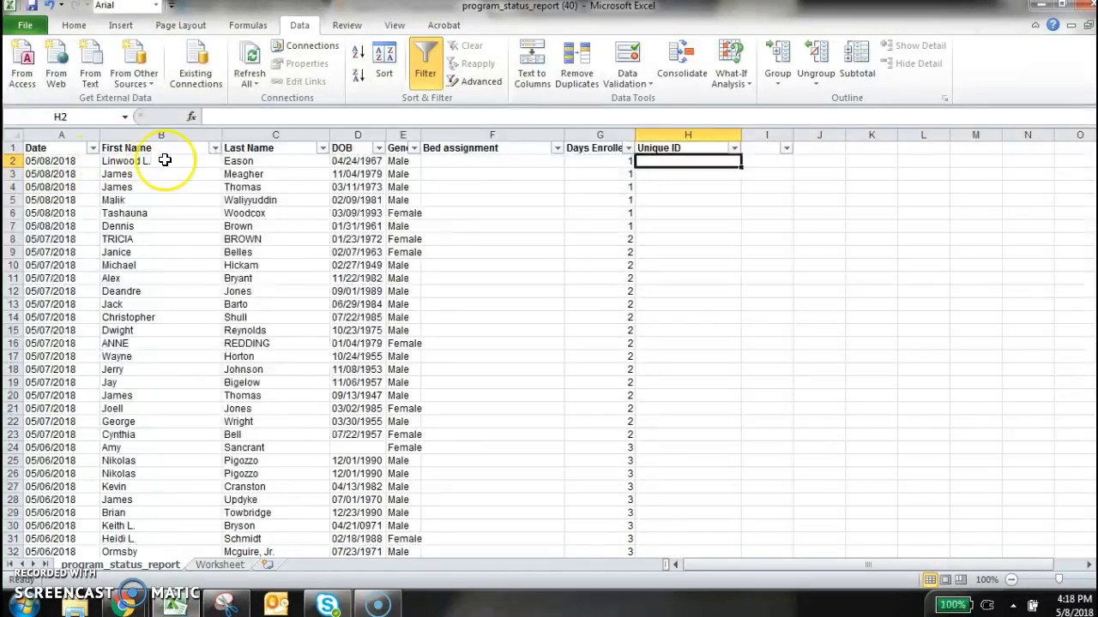
pyautogui.click(13, 161)
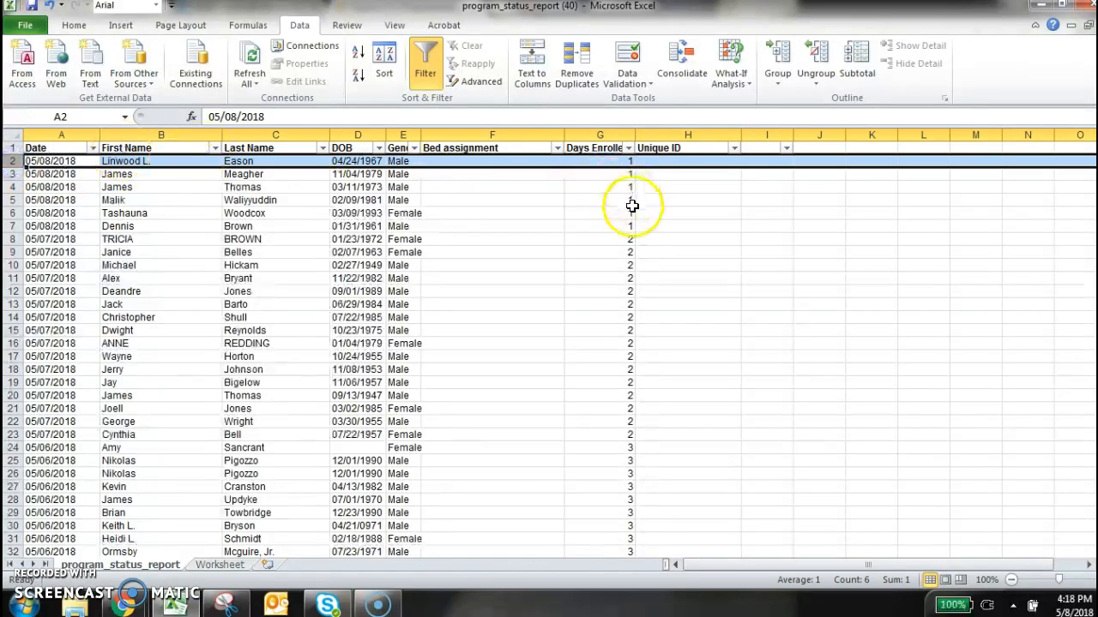
pyautogui.click(710, 187)
pyautogui.click(698, 134)
pyautogui.click(716, 226)
# Enter the formula =CONCATENATE(B2,C2,D2) in cell H2 under Unique ID and autofit column H
pyautogui.click(709, 161)
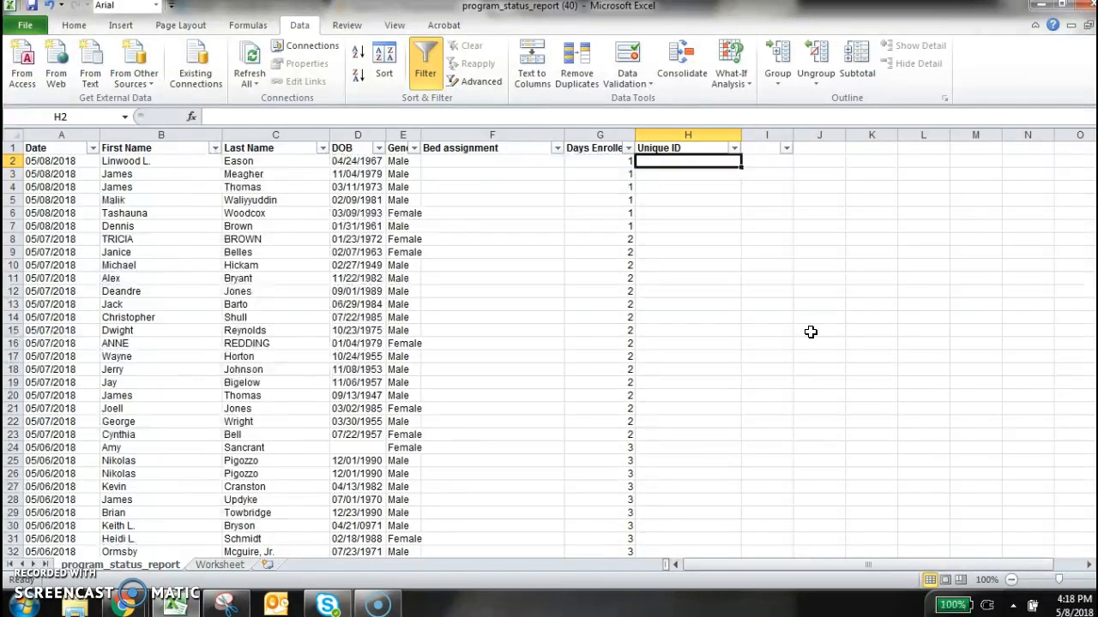
pyautogui.write('=')
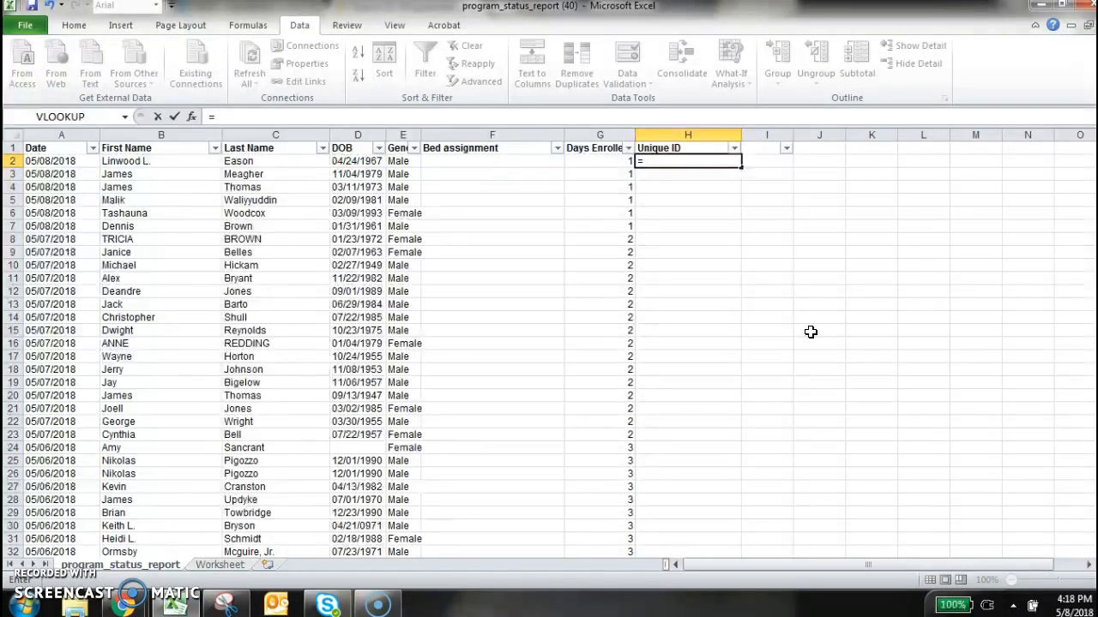
pyautogui.write('c')
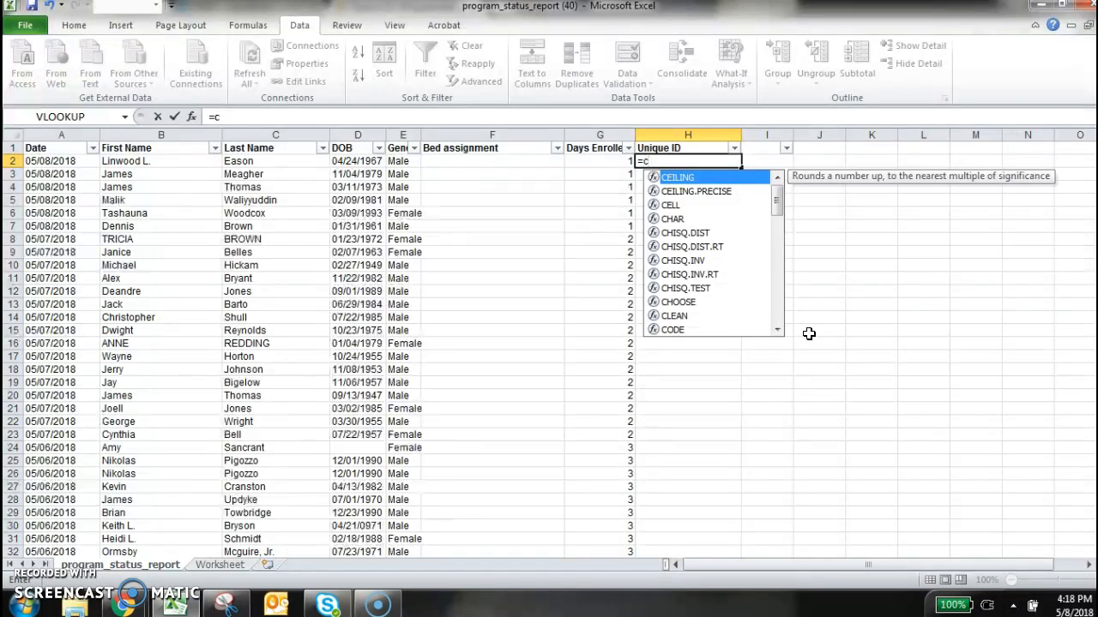
pyautogui.write('onc')
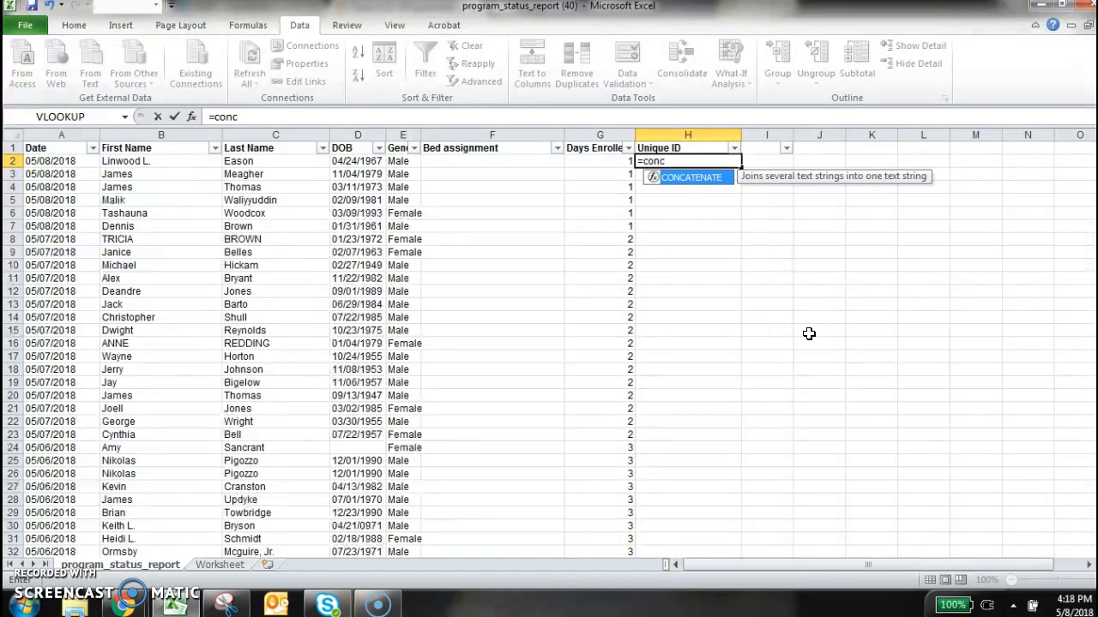
pyautogui.click(693, 178)
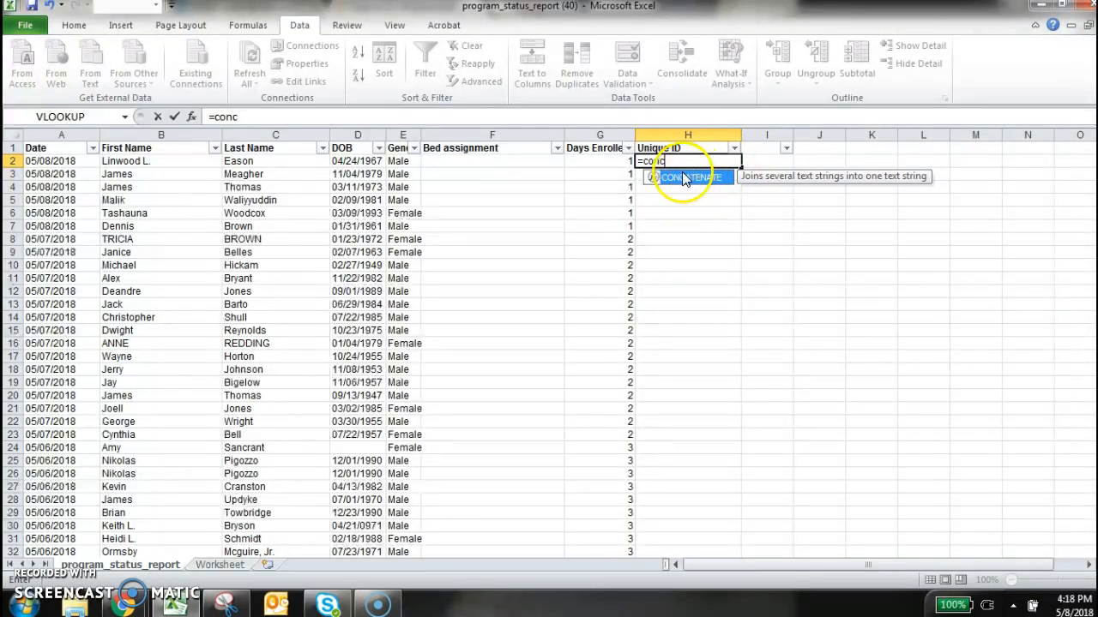
pyautogui.click(686, 180)
pyautogui.doubleClick(692, 178)
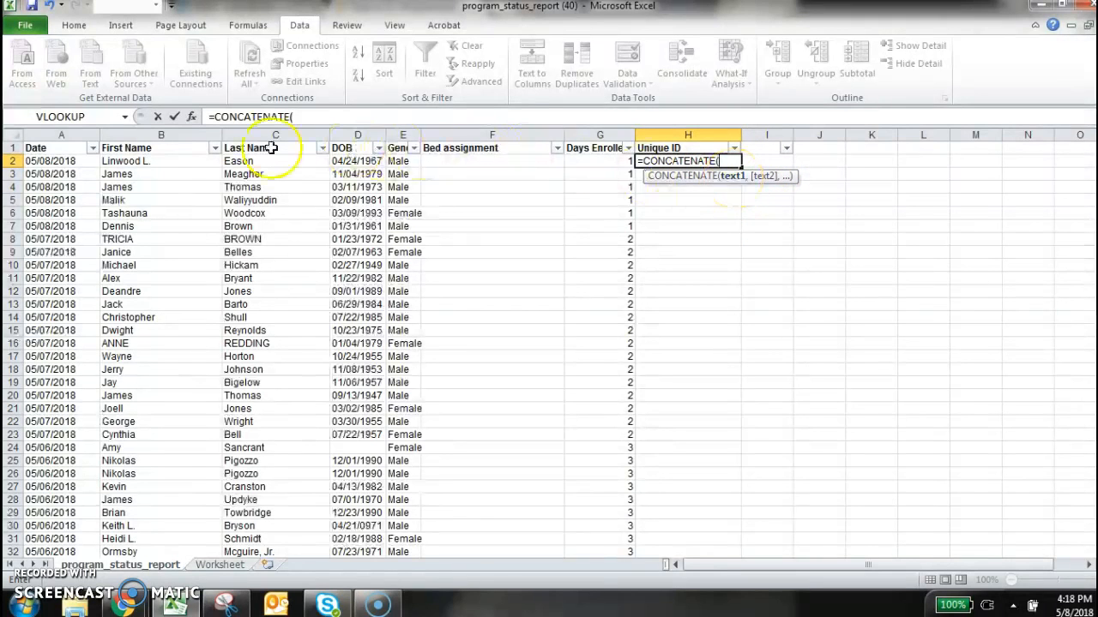
pyautogui.click(130, 161)
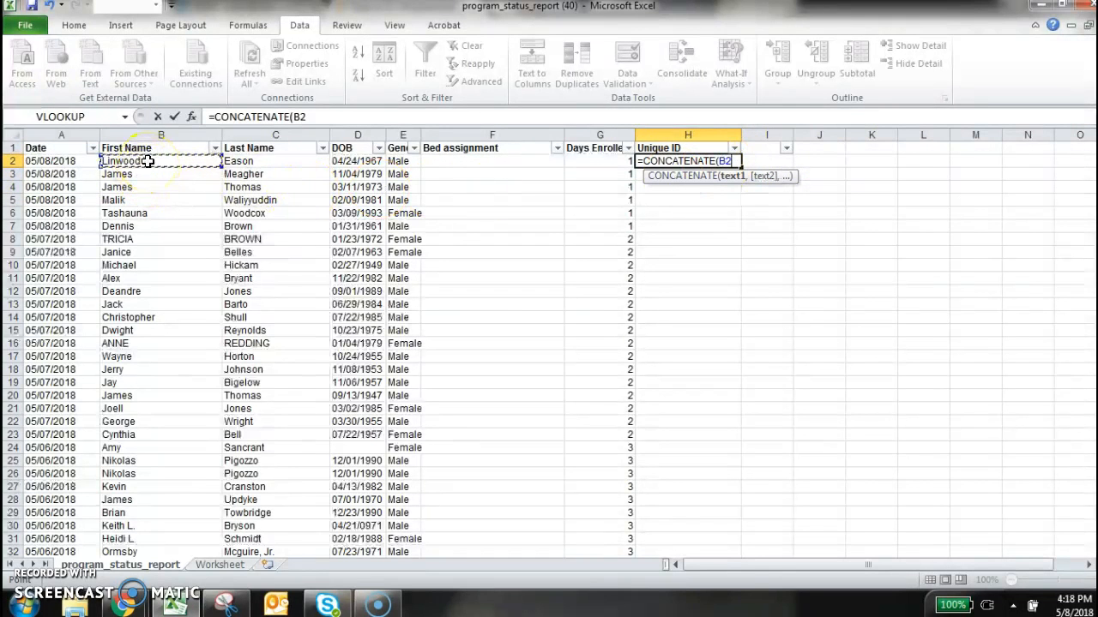
pyautogui.write(',')
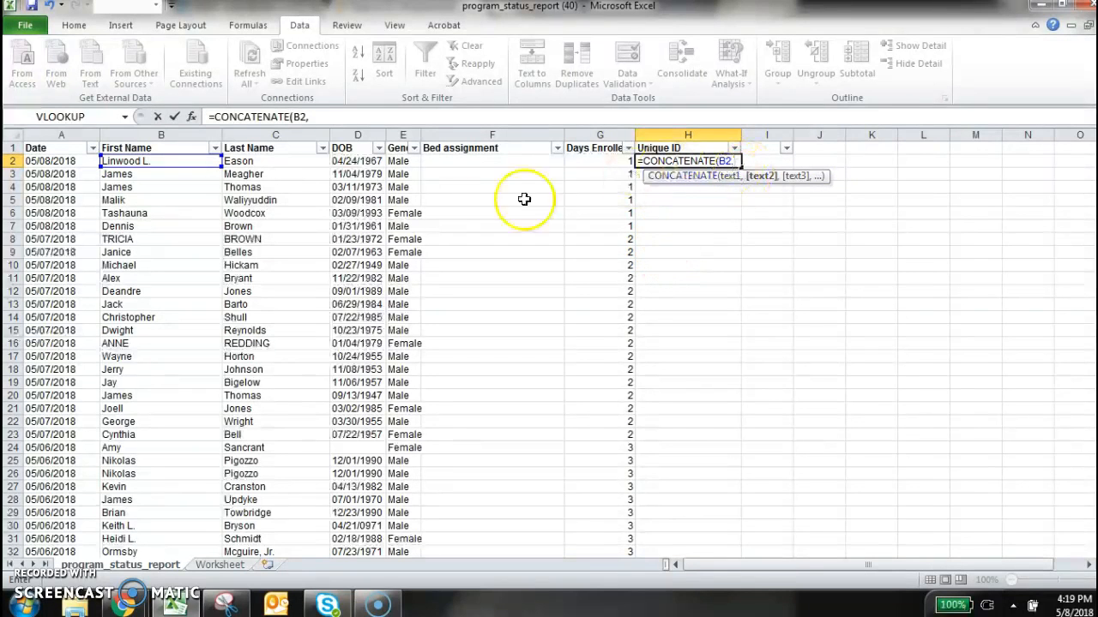
pyautogui.click(256, 161)
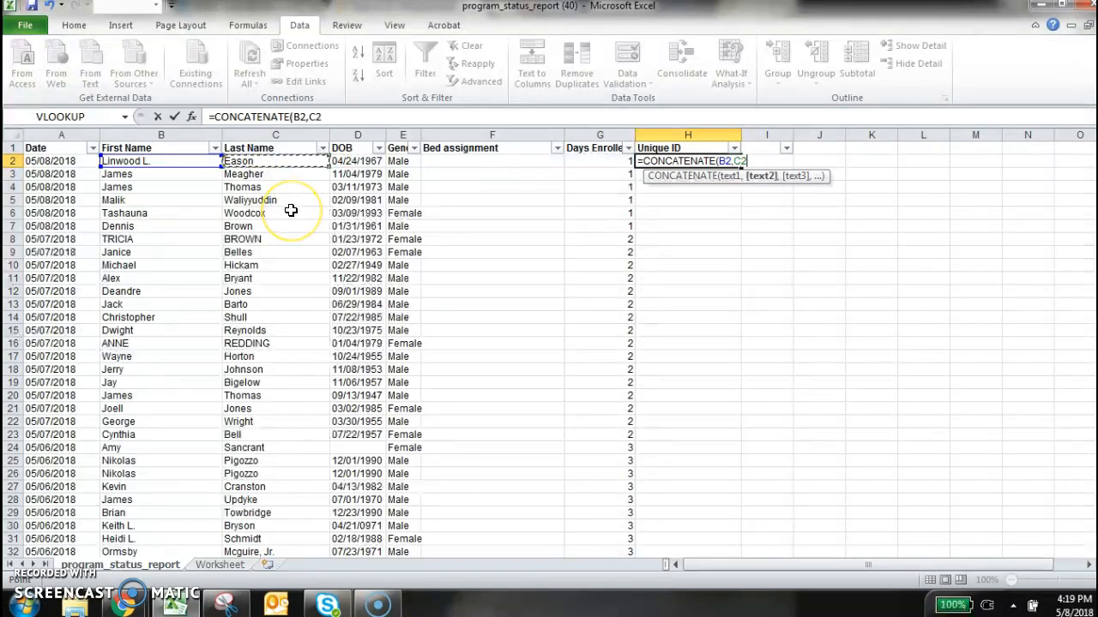
pyautogui.write(',,')
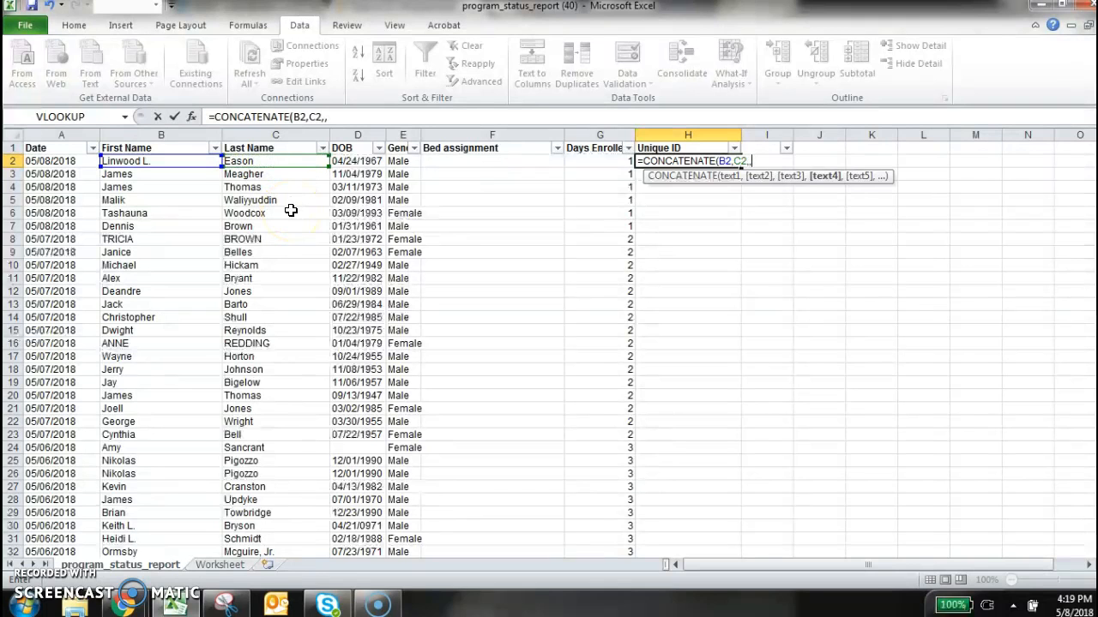
pyautogui.press('BackSpace')
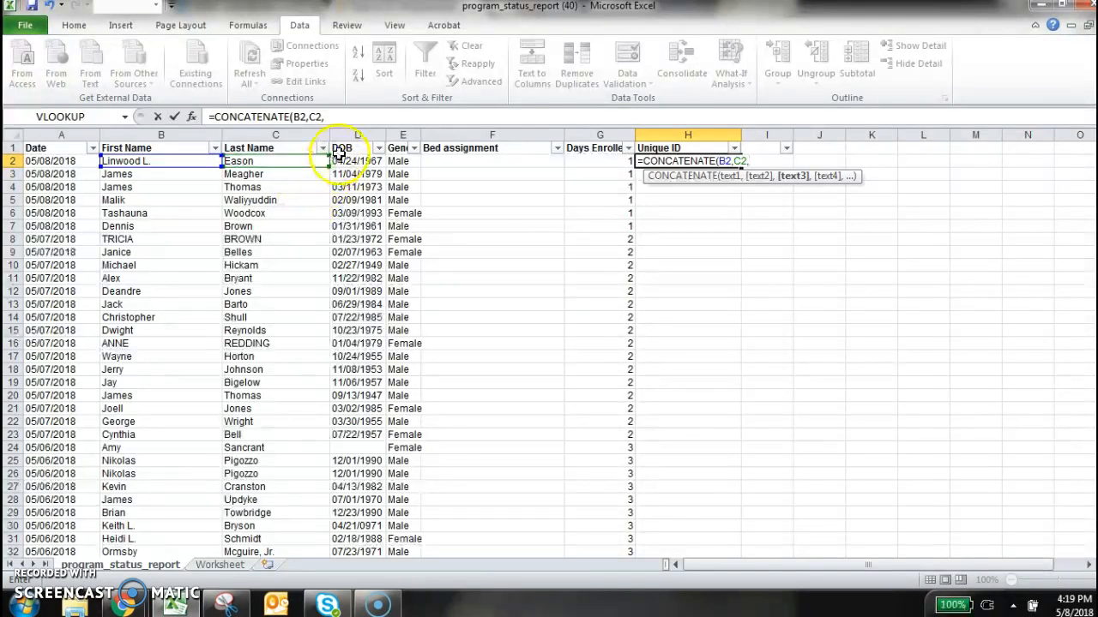
pyautogui.click(358, 160)
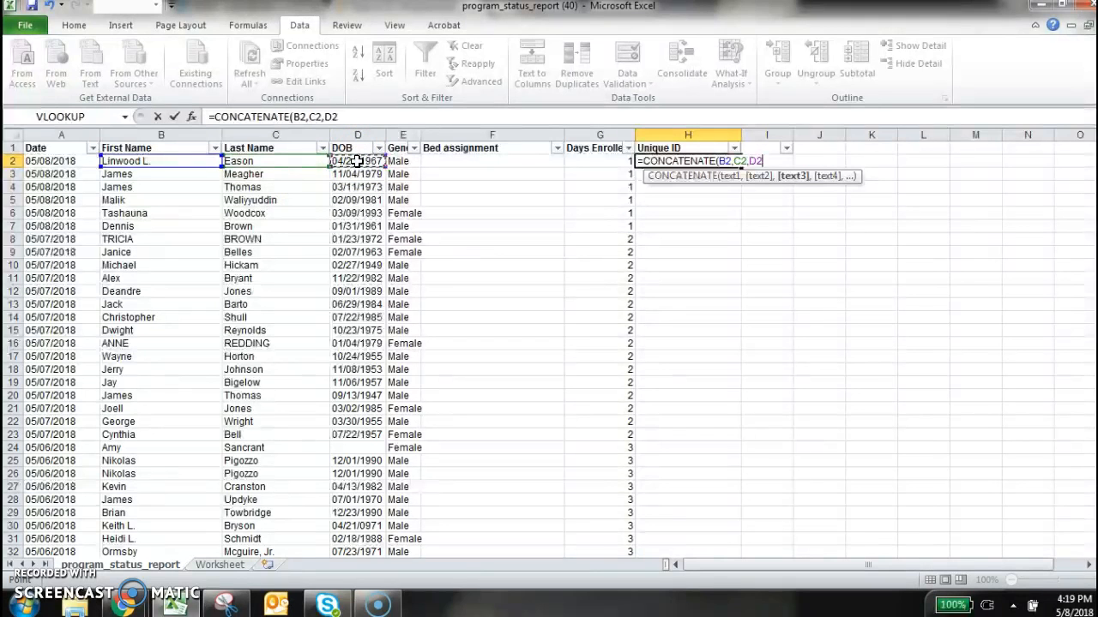
pyautogui.write(')')
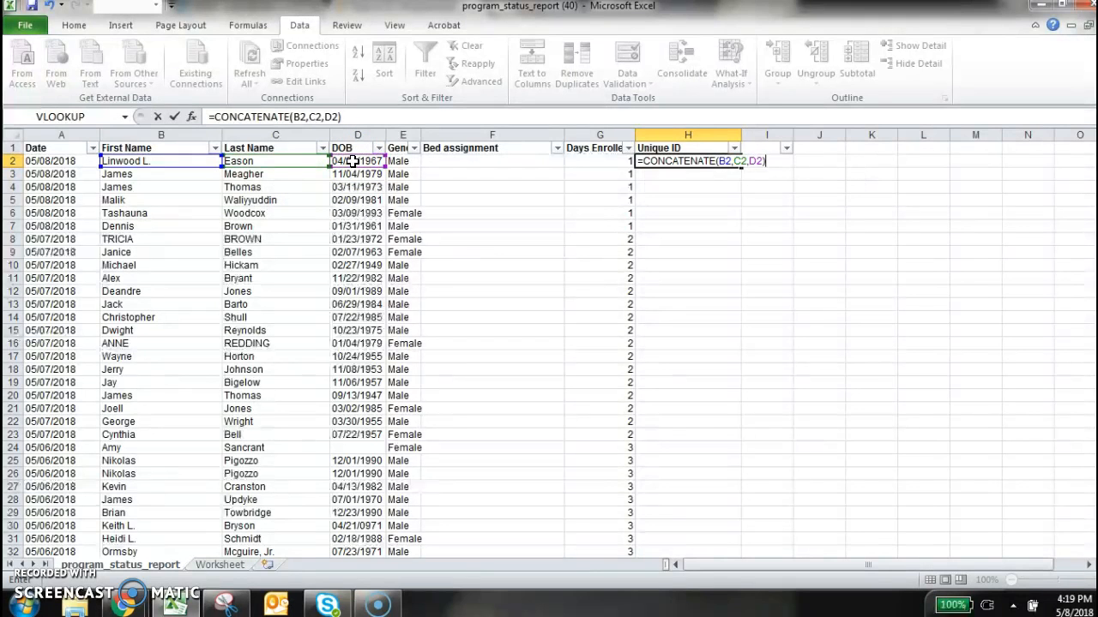
pyautogui.press('Return')
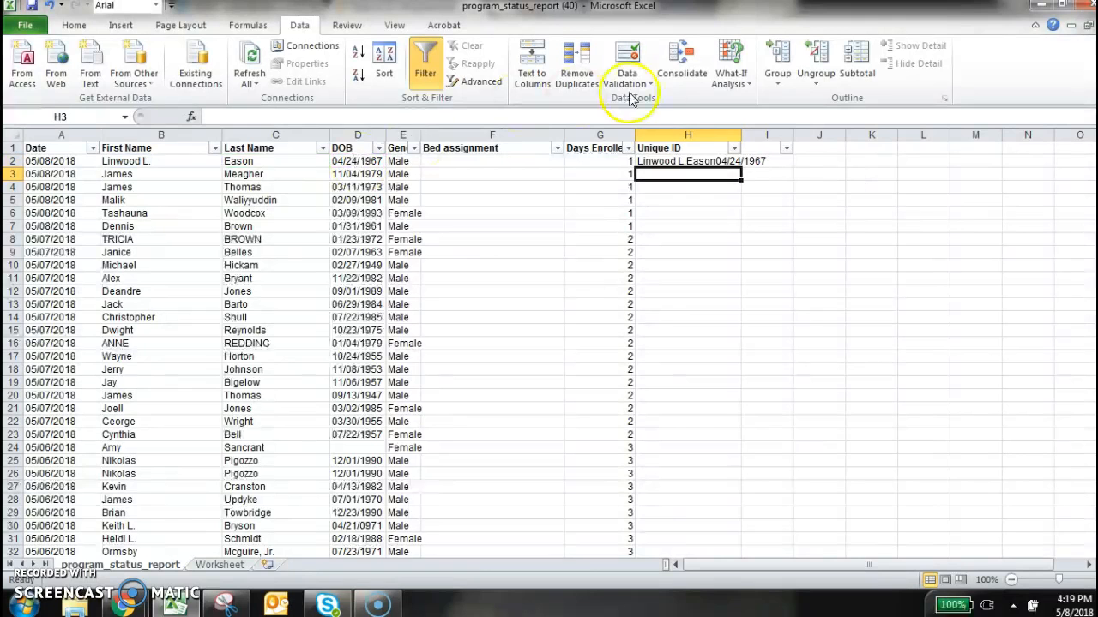
pyautogui.doubleClick(741, 131)
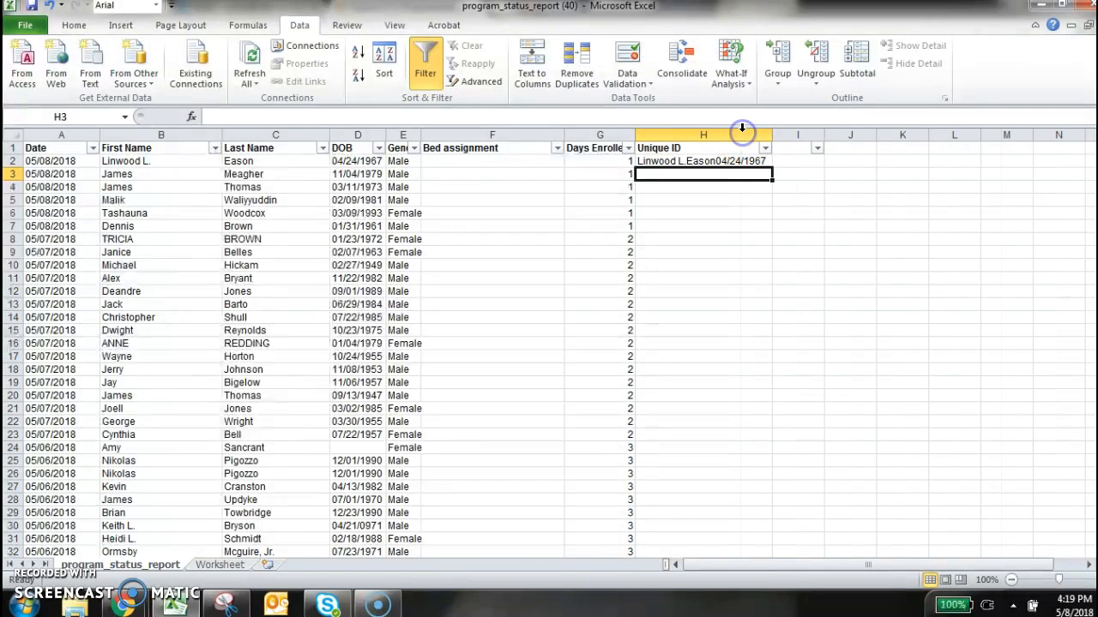
pyautogui.click(755, 162)
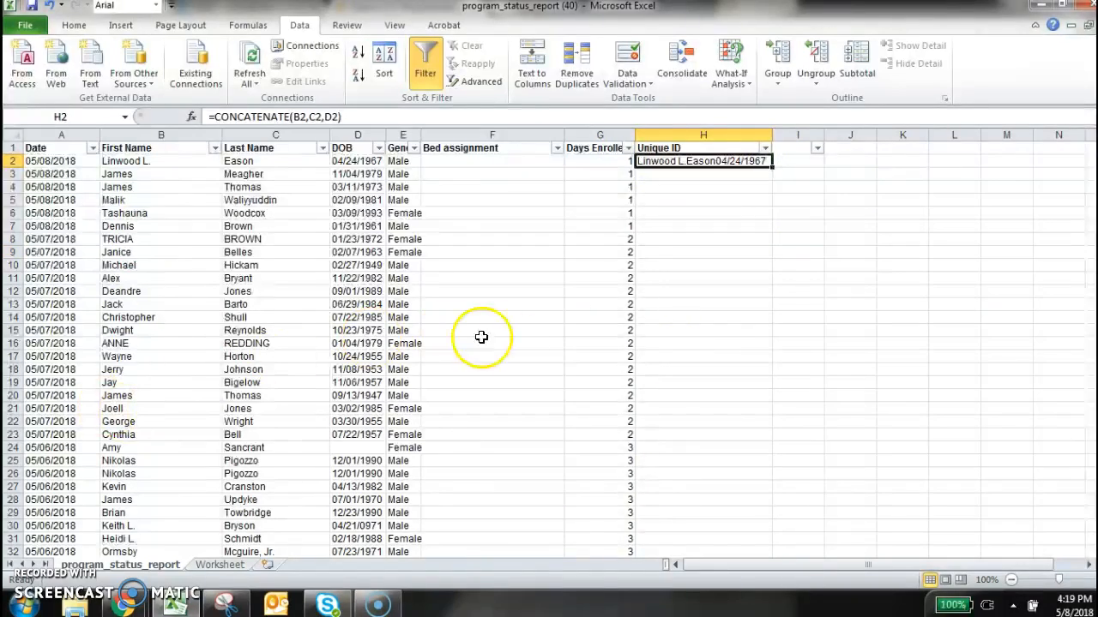
pyautogui.scroll(-10, 481, 337)
pyautogui.moveTo(1089, 161); pyautogui.dragTo(1084, 135)
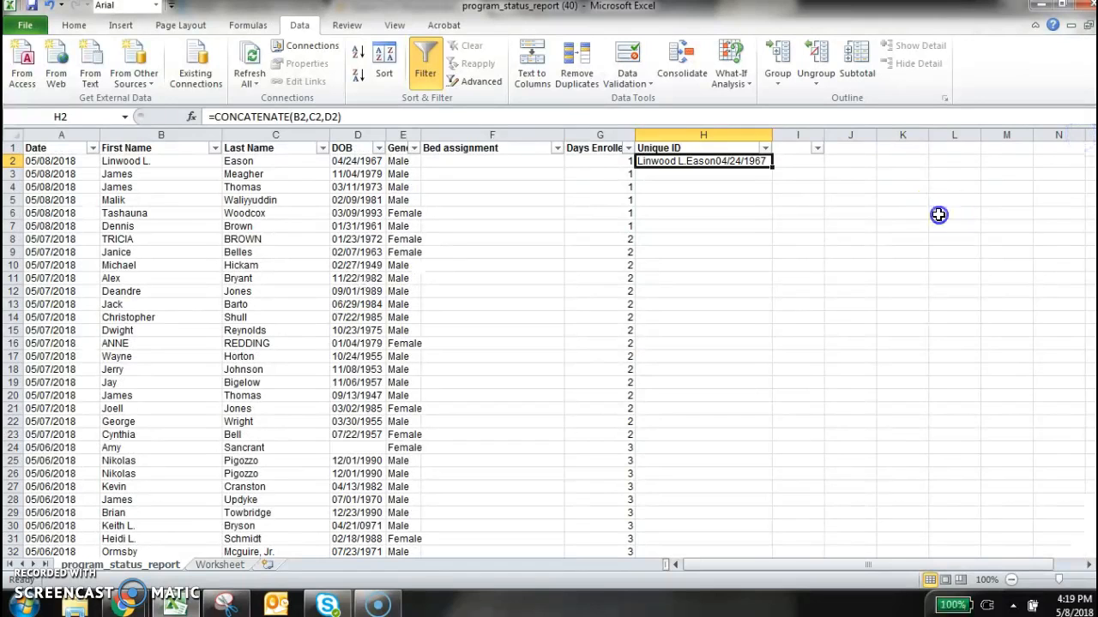
pyautogui.click(938, 214)
pyautogui.click(738, 171)
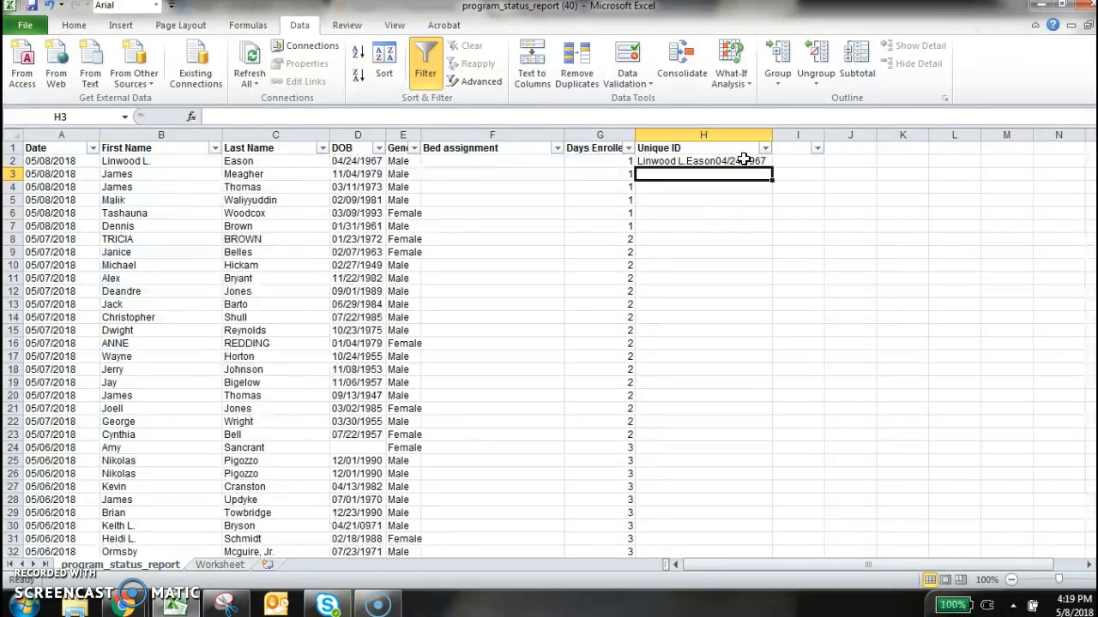
pyautogui.click(743, 161)
pyautogui.click(733, 187)
pyautogui.click(720, 297)
# Fill the H2 formula down the Unique ID column through row 640 and undo the fill
pyautogui.click(761, 160)
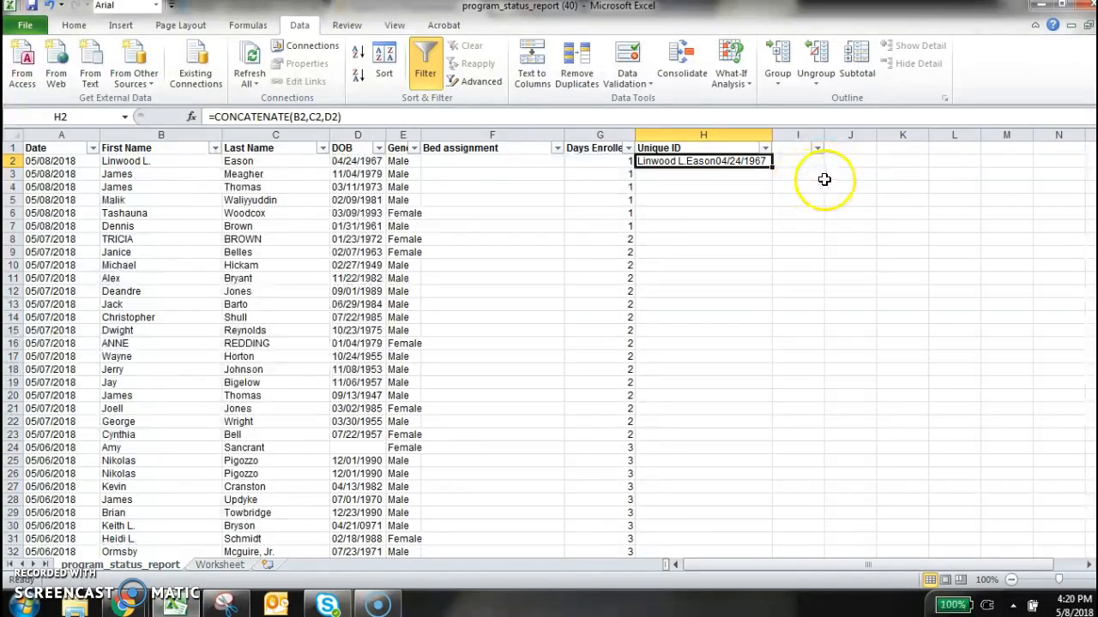
pyautogui.doubleClick(771, 167)
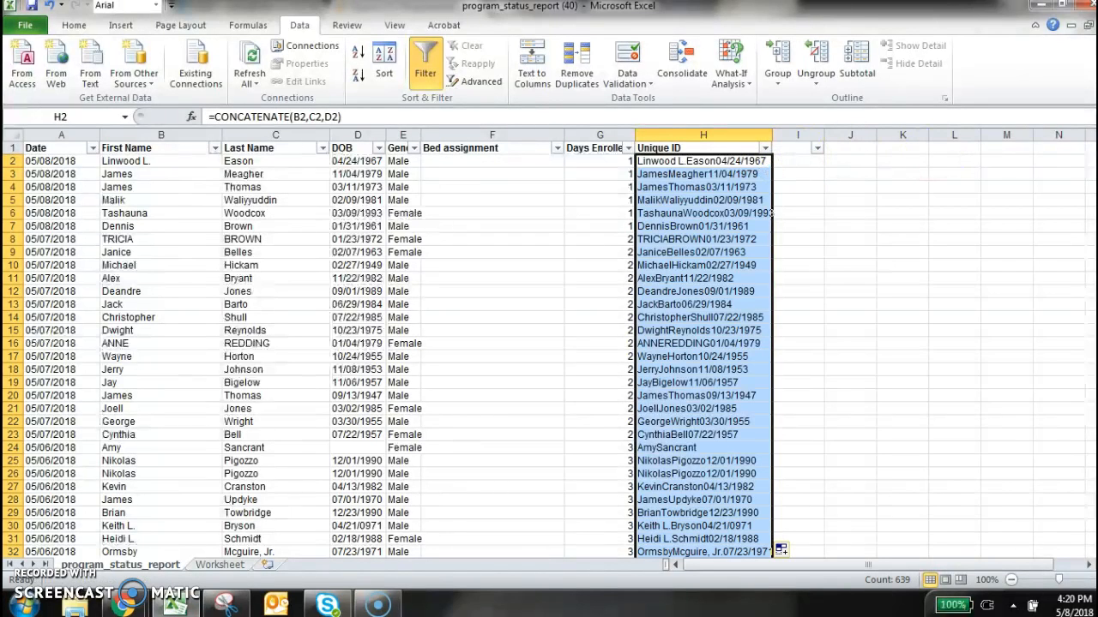
pyautogui.moveTo(1090, 156); pyautogui.dragTo(1091, 541)
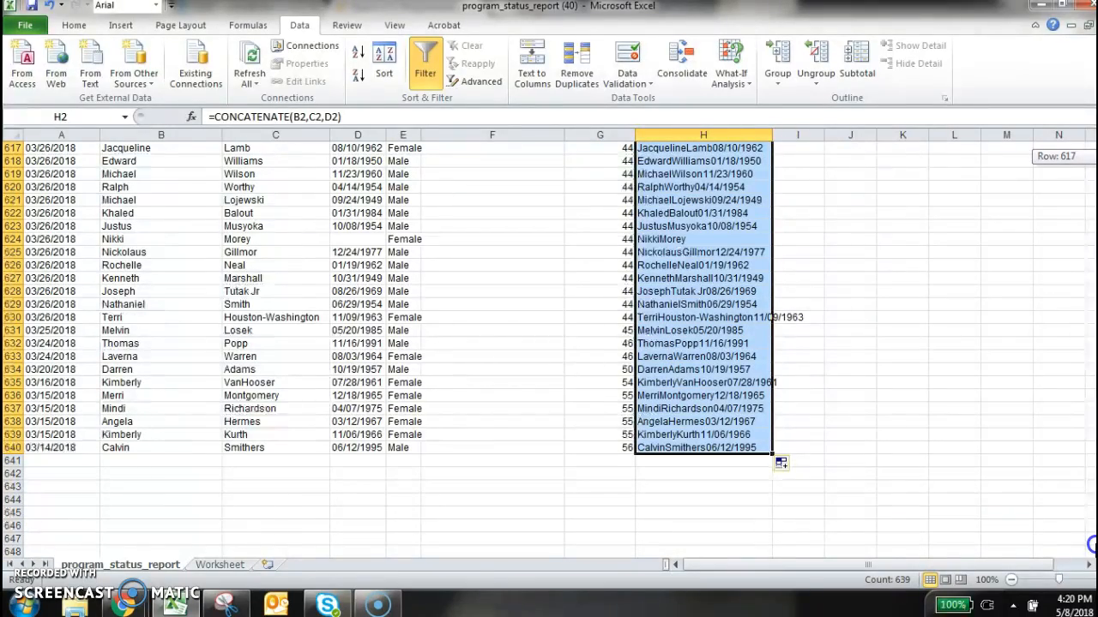
pyautogui.moveTo(1091, 540); pyautogui.dragTo(1090, 154)
pyautogui.click(932, 296)
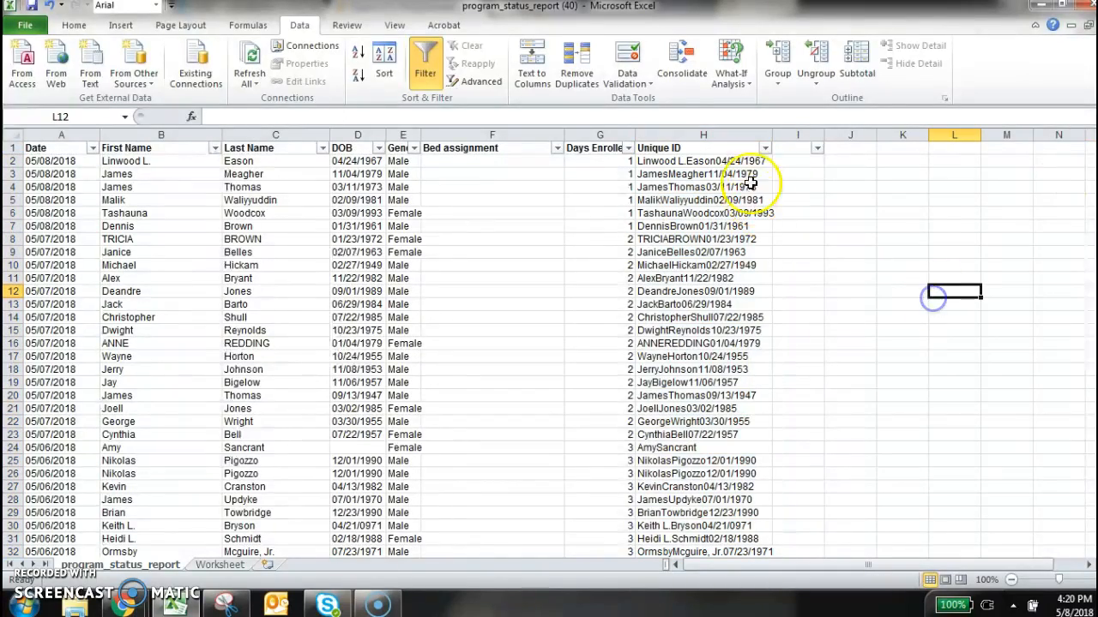
pyautogui.moveTo(1091, 157); pyautogui.dragTo(1091, 536)
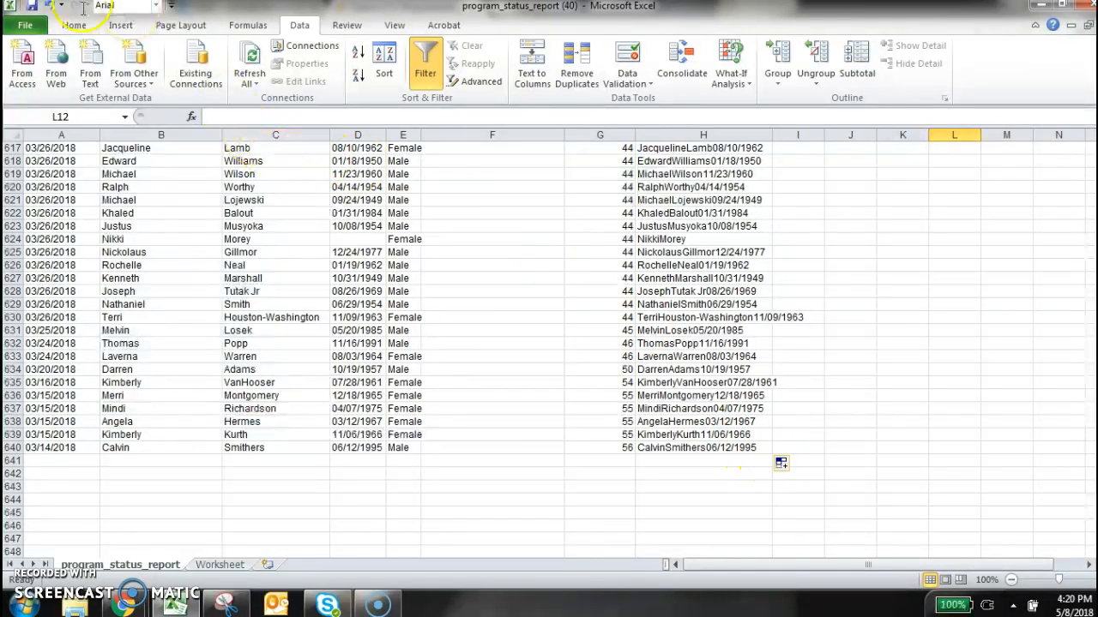
pyautogui.click(48, 7)
pyautogui.click(890, 238)
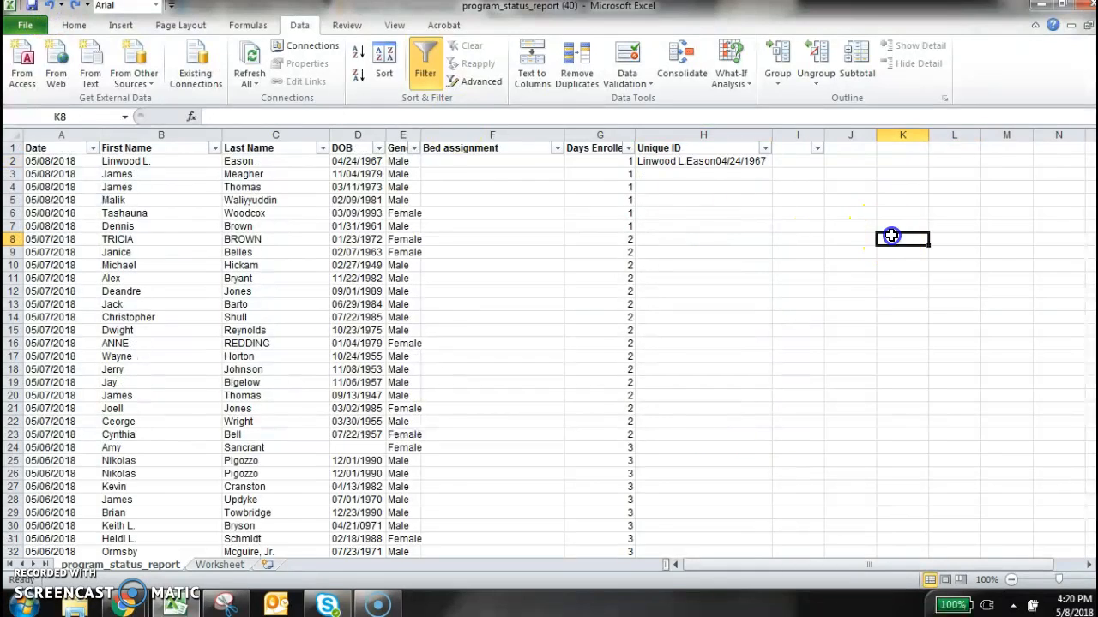
# Fill the CONCATENATE formula from H2 down the Unique ID column to the last record
pyautogui.click(703, 162)
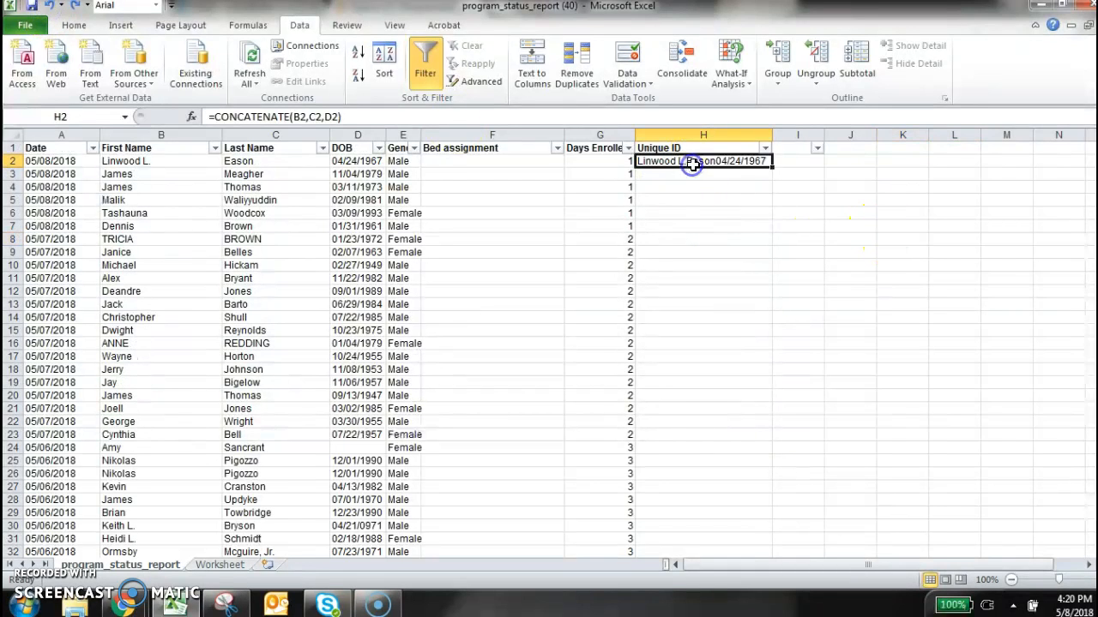
pyautogui.click(773, 167)
pyautogui.doubleClick(773, 167)
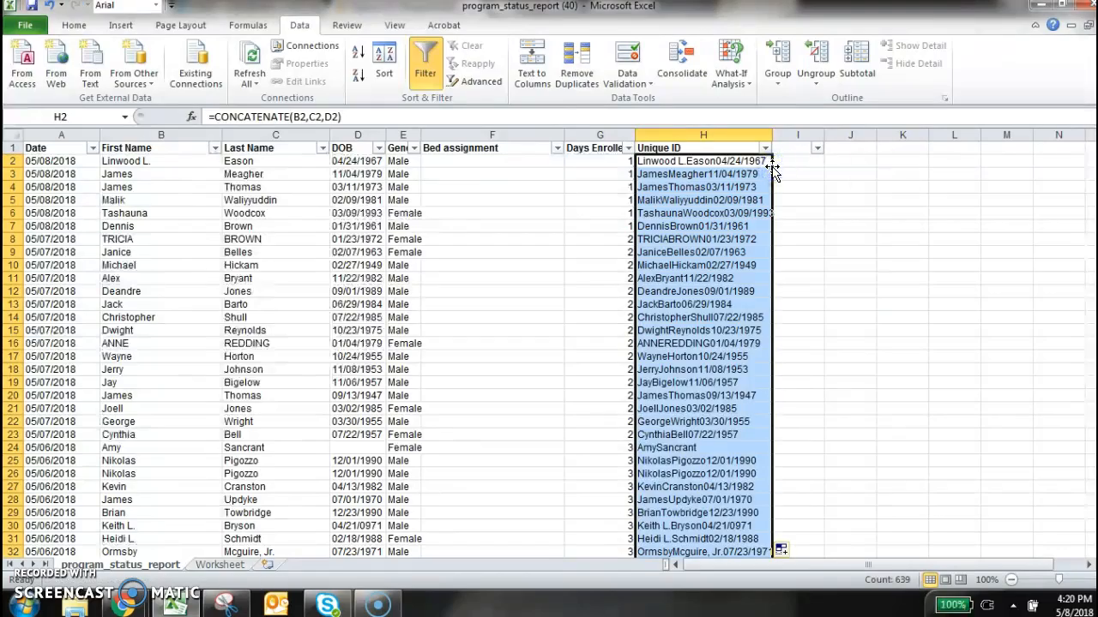
pyautogui.moveTo(1090, 163)
pyautogui.mouseDown()
pyautogui.moveTo(1090, 525)
pyautogui.moveTo(1090, 155)
pyautogui.mouseUp()
pyautogui.click(813, 318)
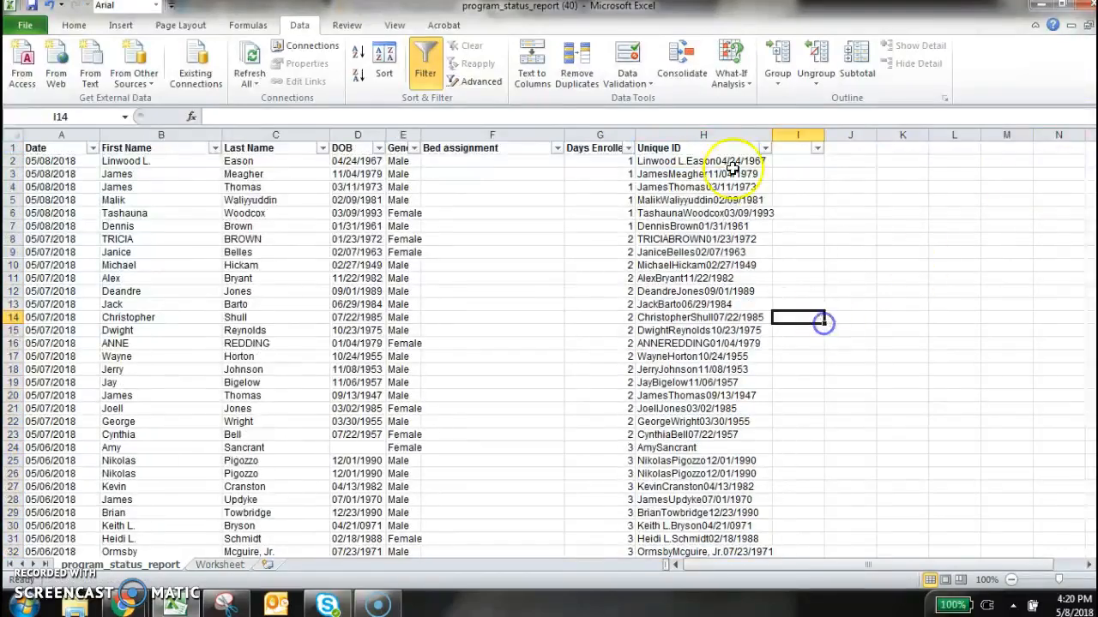
# Autofit column H to its longest Unique ID and look over the filled entries
pyautogui.doubleClick(770, 134)
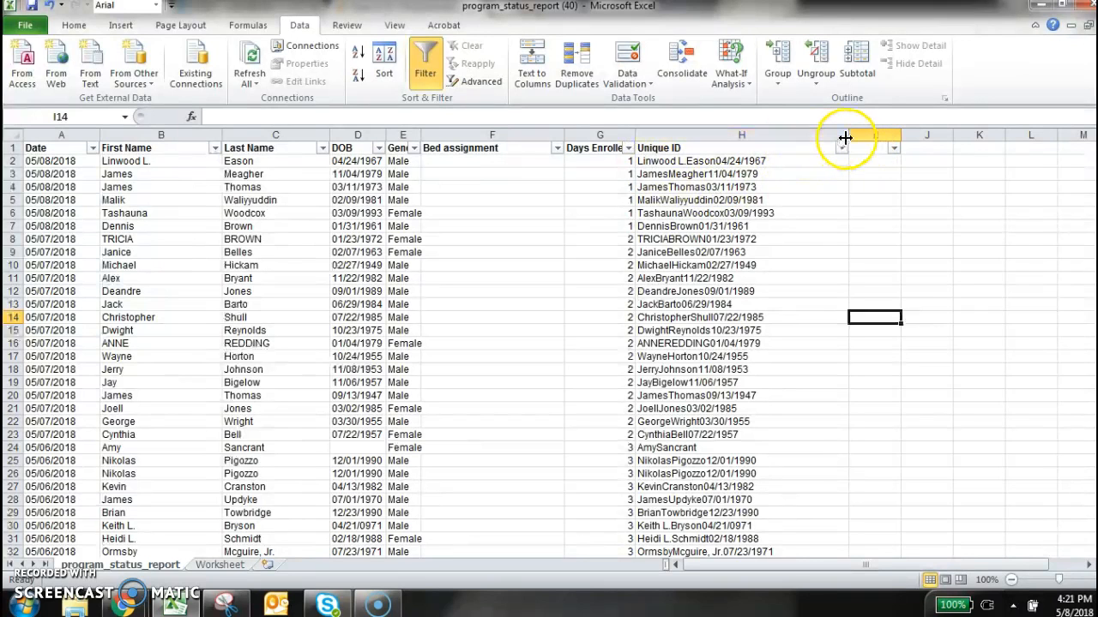
pyautogui.moveTo(848, 135); pyautogui.dragTo(668, 136)
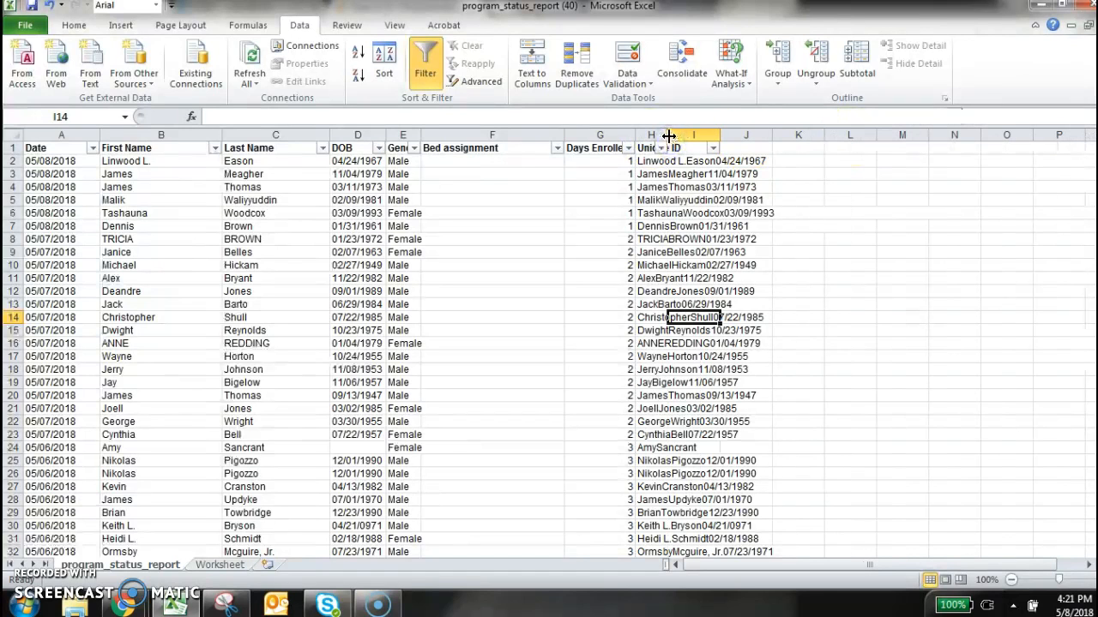
pyautogui.doubleClick(667, 134)
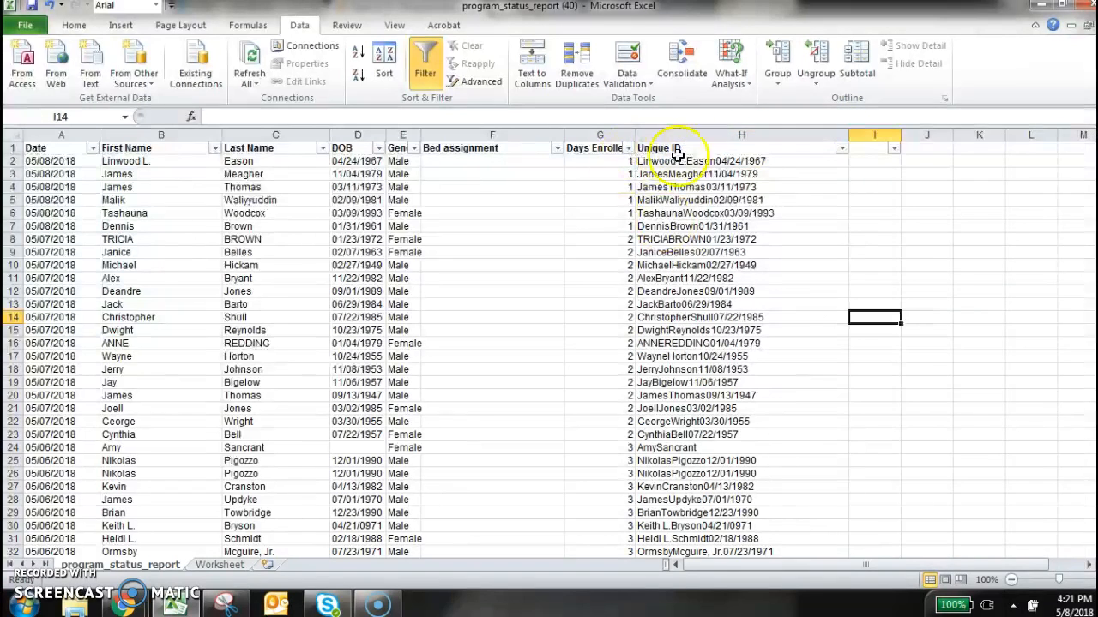
pyautogui.scroll(-4, 836, 510)
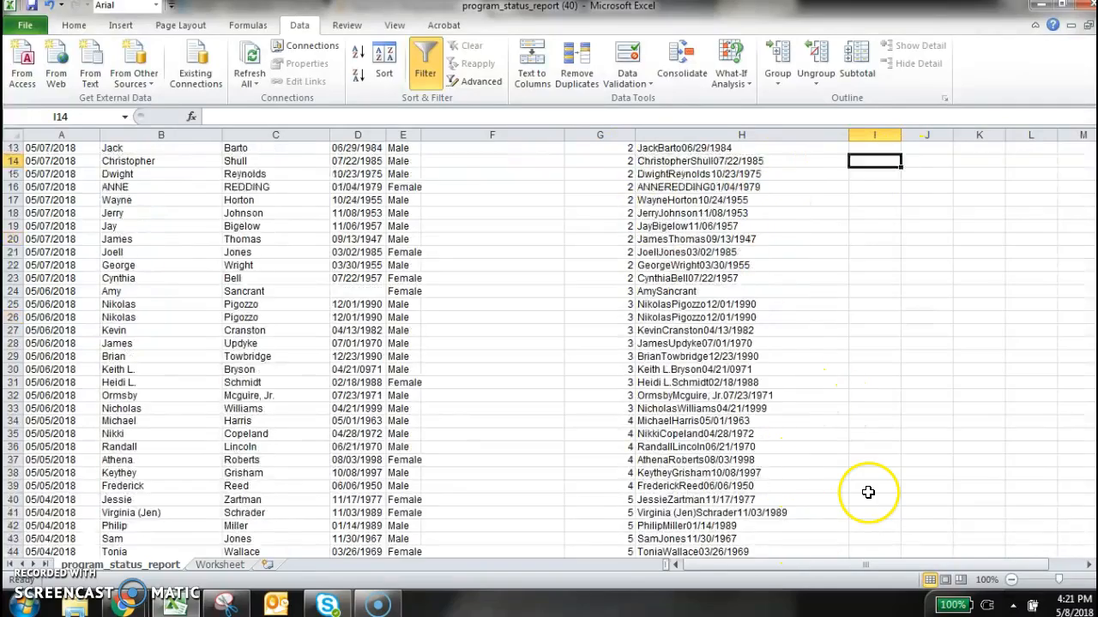
pyautogui.scroll(4, 869, 492)
pyautogui.scroll(-11, 832, 420)
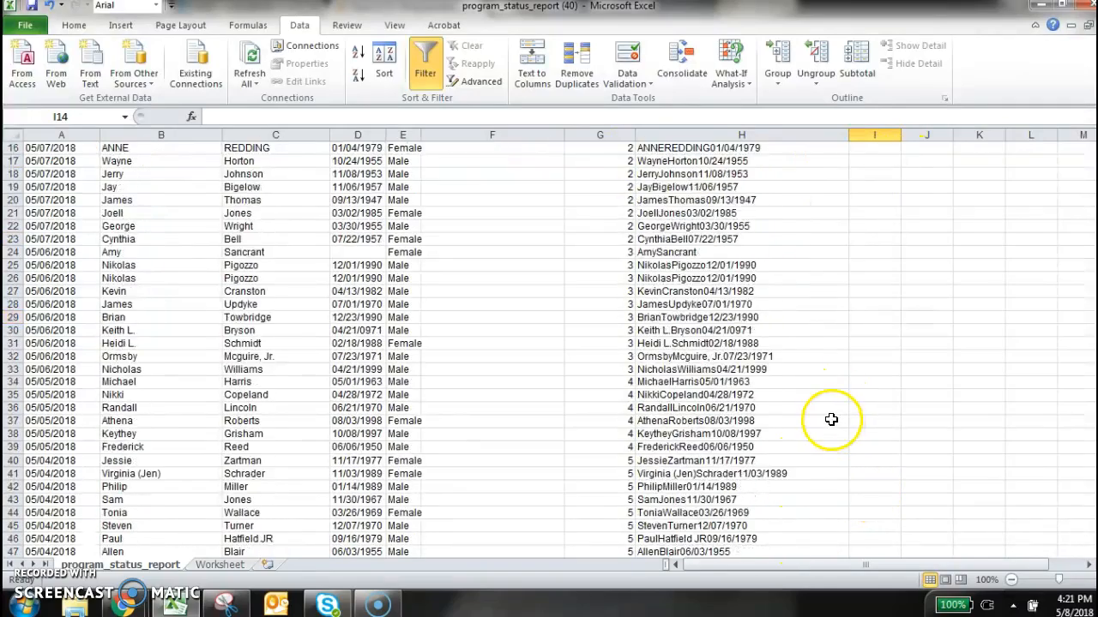
pyautogui.scroll(11, 1000, 154)
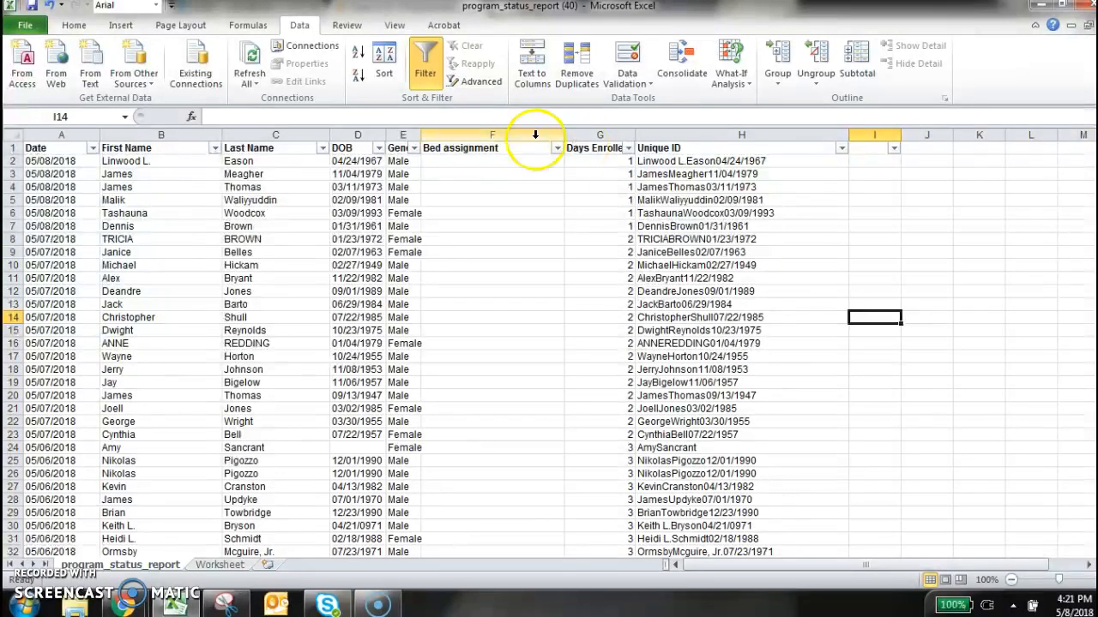
pyautogui.click(797, 334)
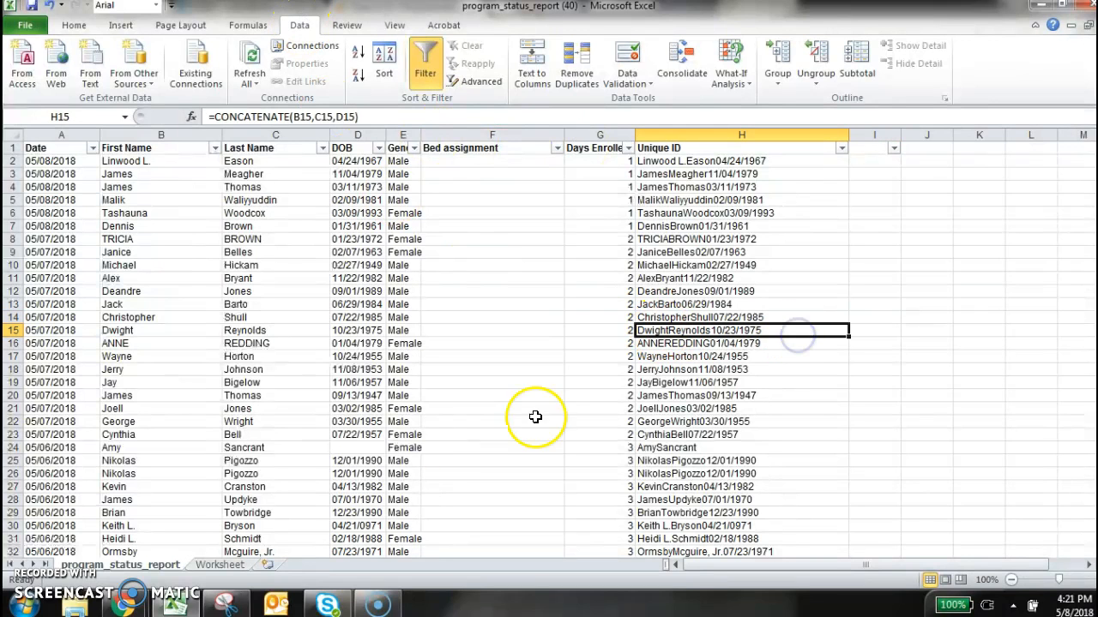
# Switch to the Spero program status report in the browser and open the Attendance report options
pyautogui.moveTo(125, 600)
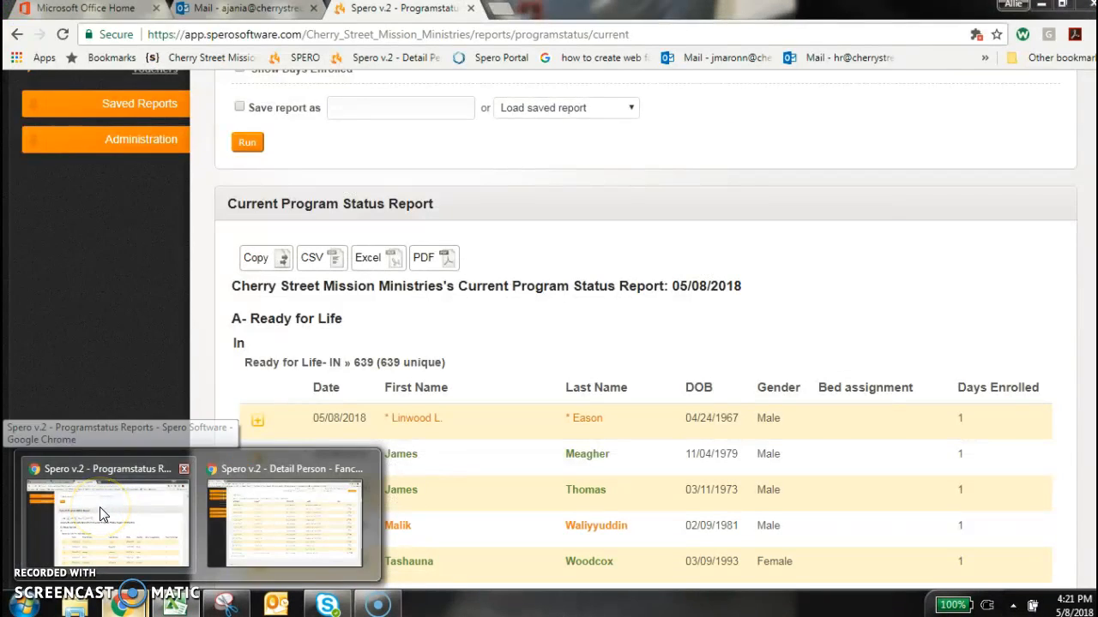
pyautogui.click(100, 515)
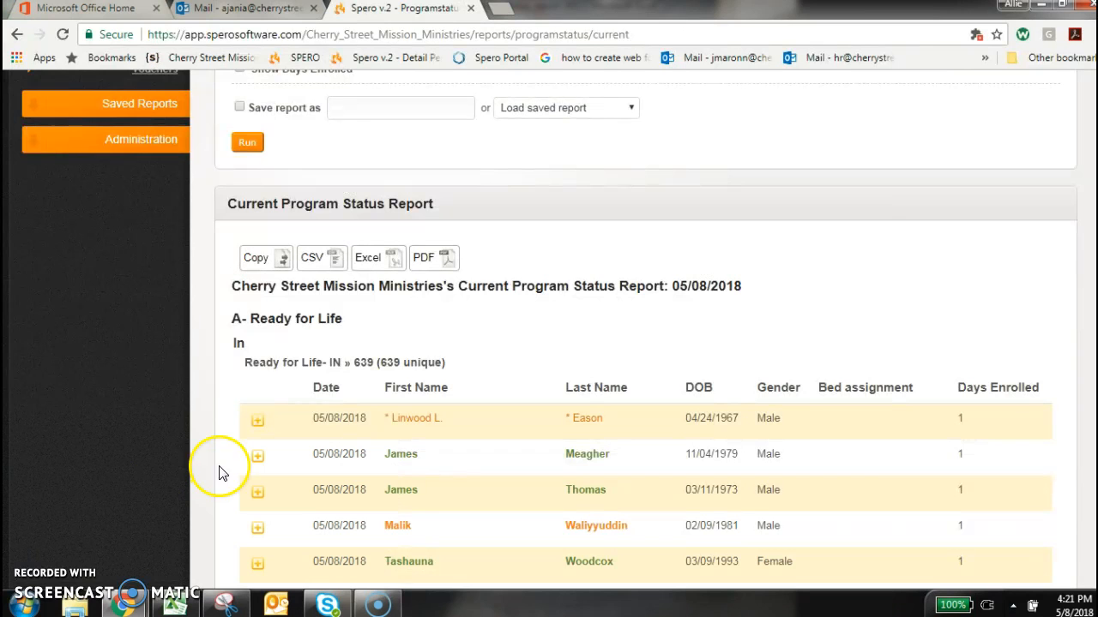
pyautogui.scroll(7, 157, 439)
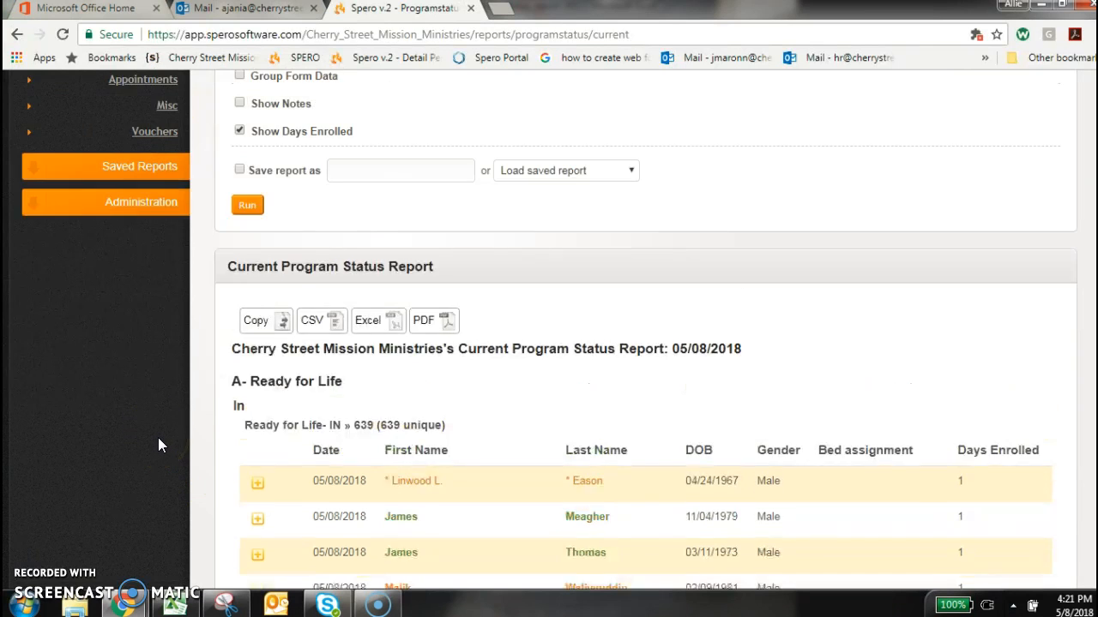
pyautogui.scroll(-2, 159, 441)
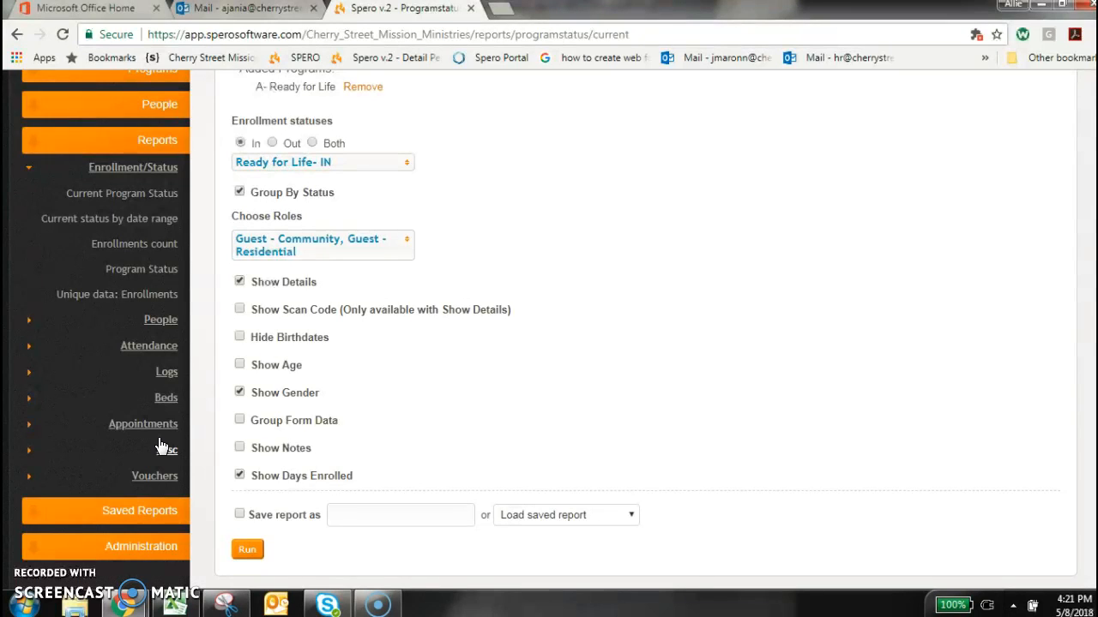
pyautogui.scroll(3, 343, 421)
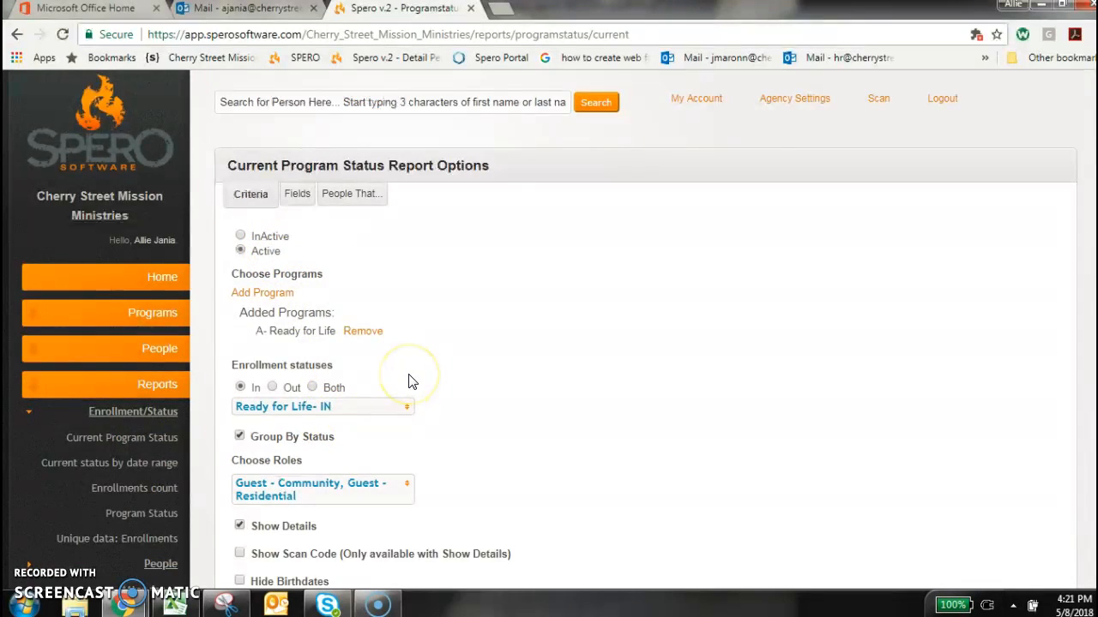
pyautogui.scroll(-1, 408, 379)
pyautogui.scroll(-1, 408, 379)
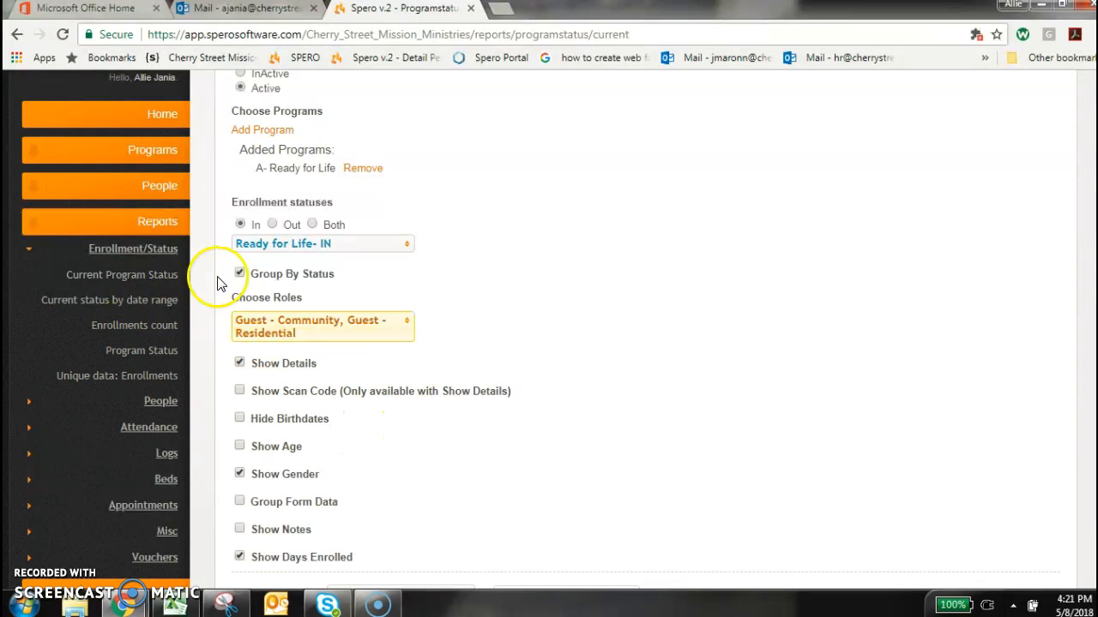
pyautogui.click(163, 222)
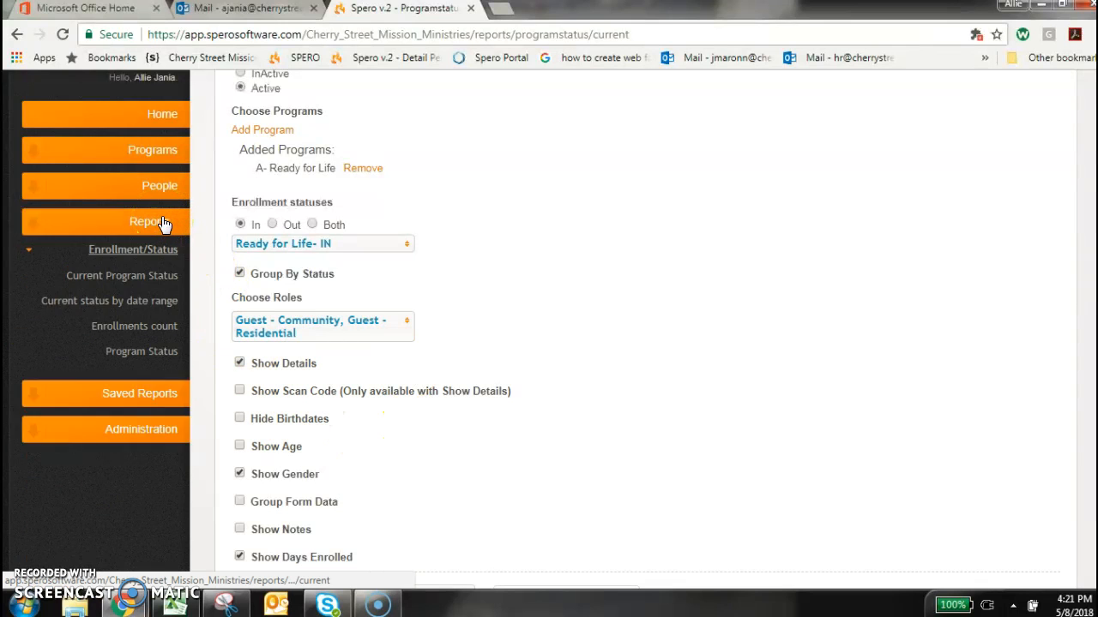
pyautogui.scroll(-1, 163, 222)
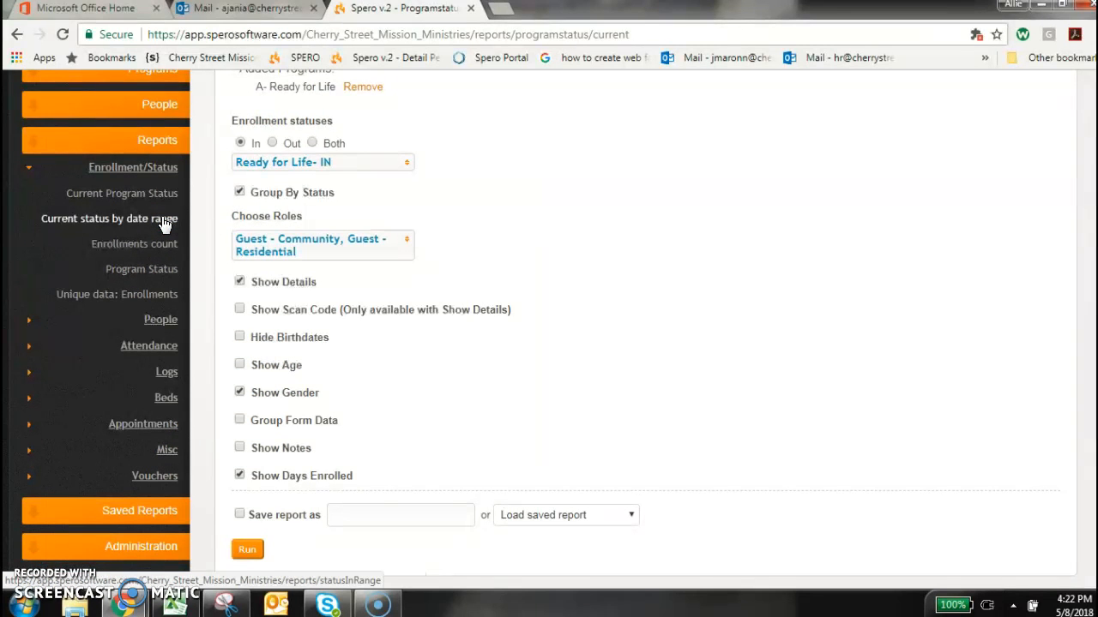
pyautogui.click(161, 356)
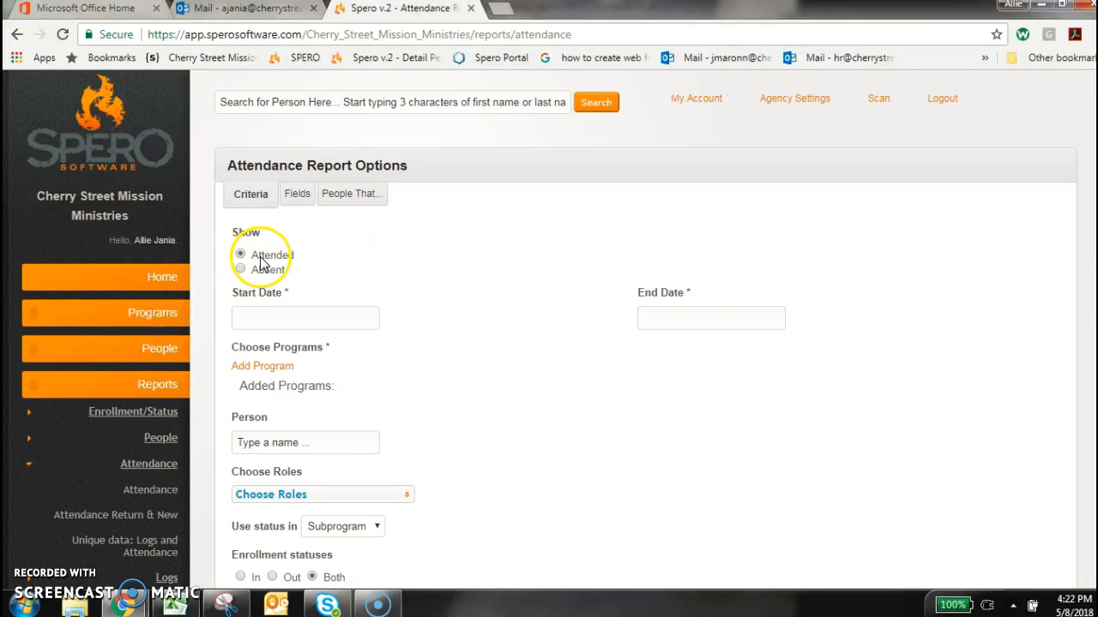
# Set the attendance report's start date to 04/29/2018 and its end date to 05/08/2018
pyautogui.click(269, 316)
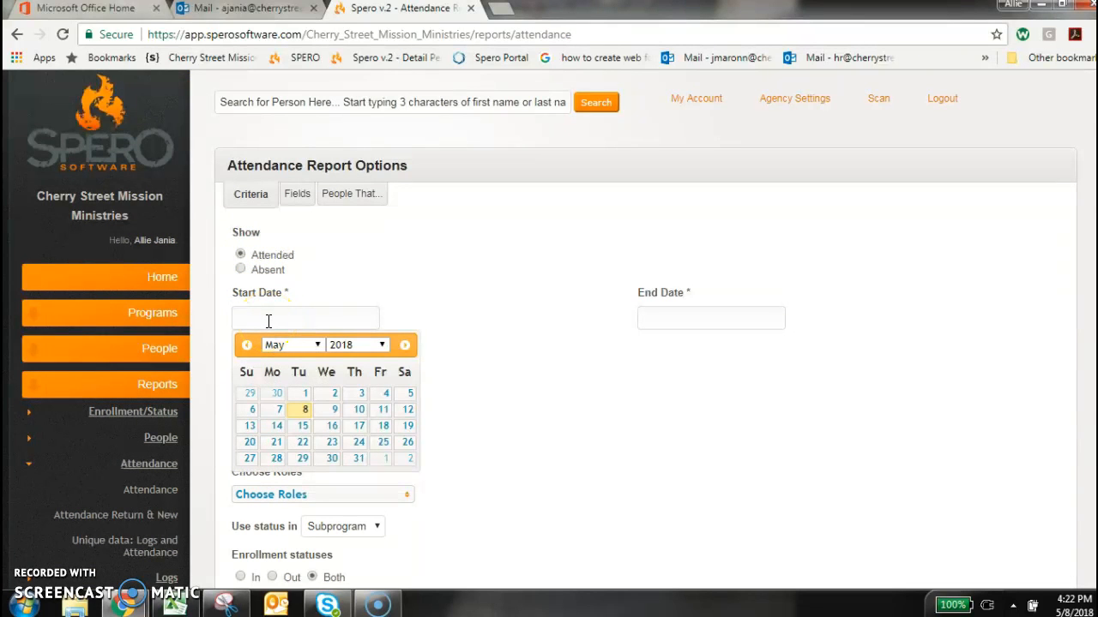
pyautogui.click(250, 400)
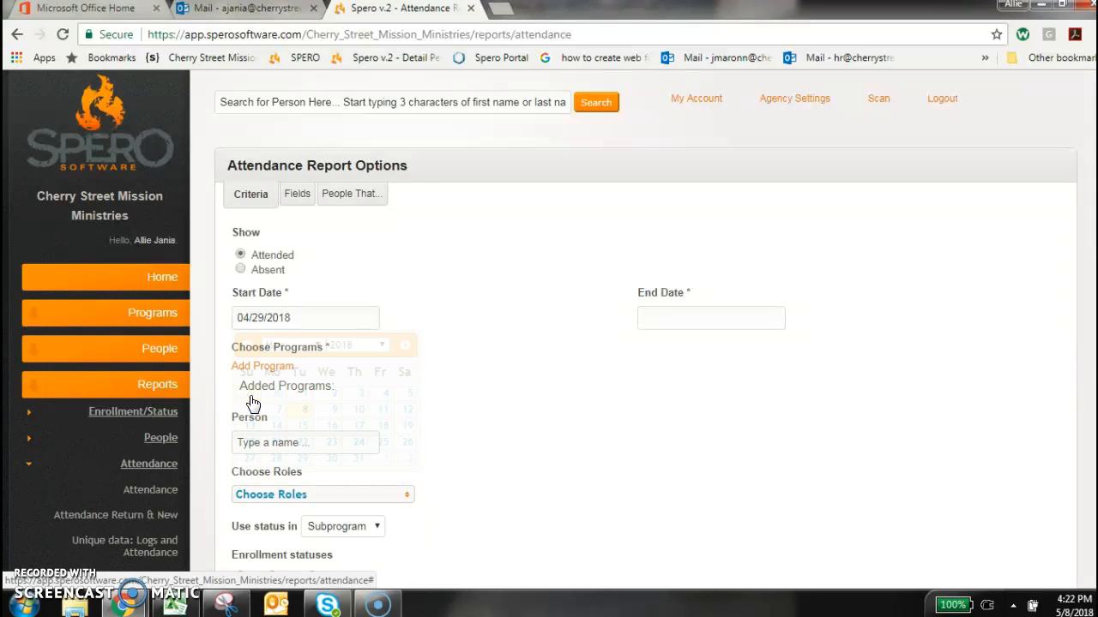
pyautogui.click(699, 315)
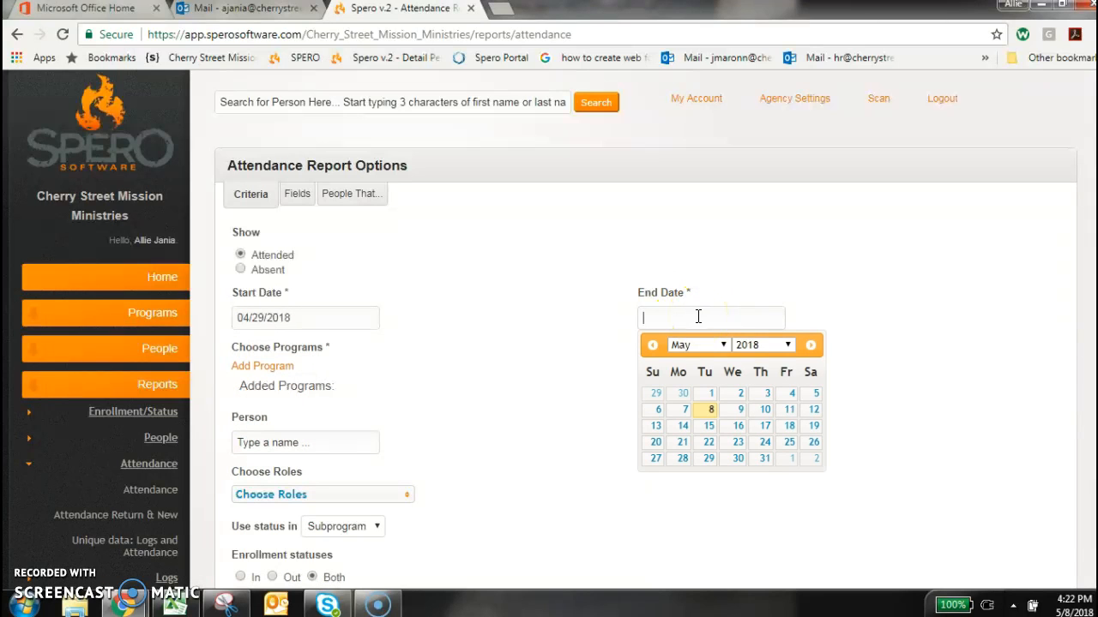
pyautogui.click(711, 412)
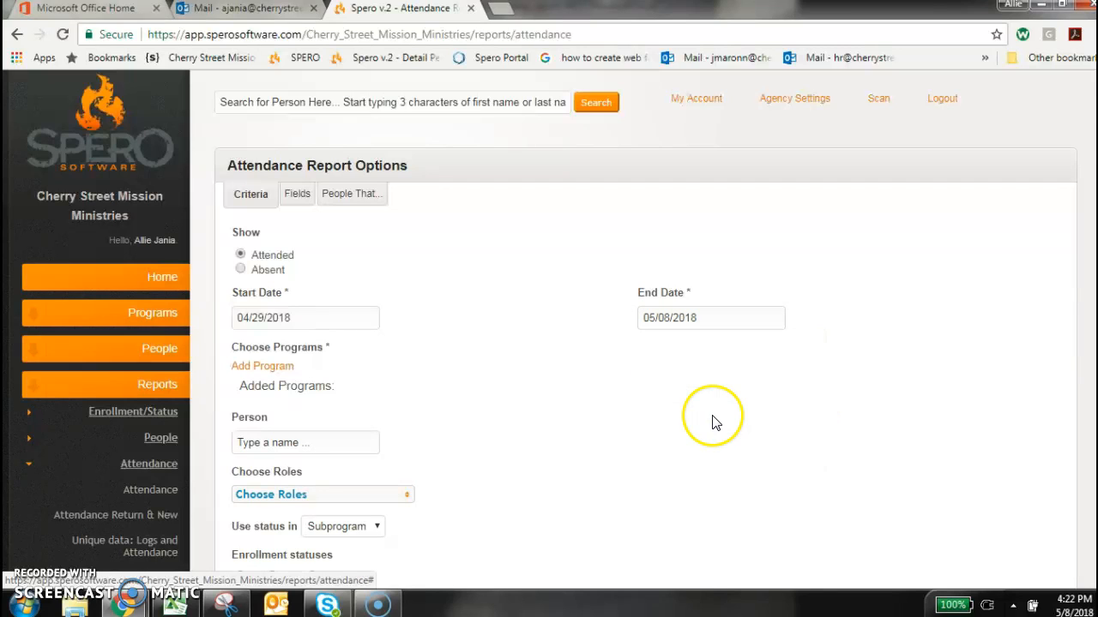
# Choose the A- Ready for Life umbrella program and select its Beds-Men's Building and Beds-Women's Sparrow's Nest subprograms
pyautogui.scroll(-1, 497, 457)
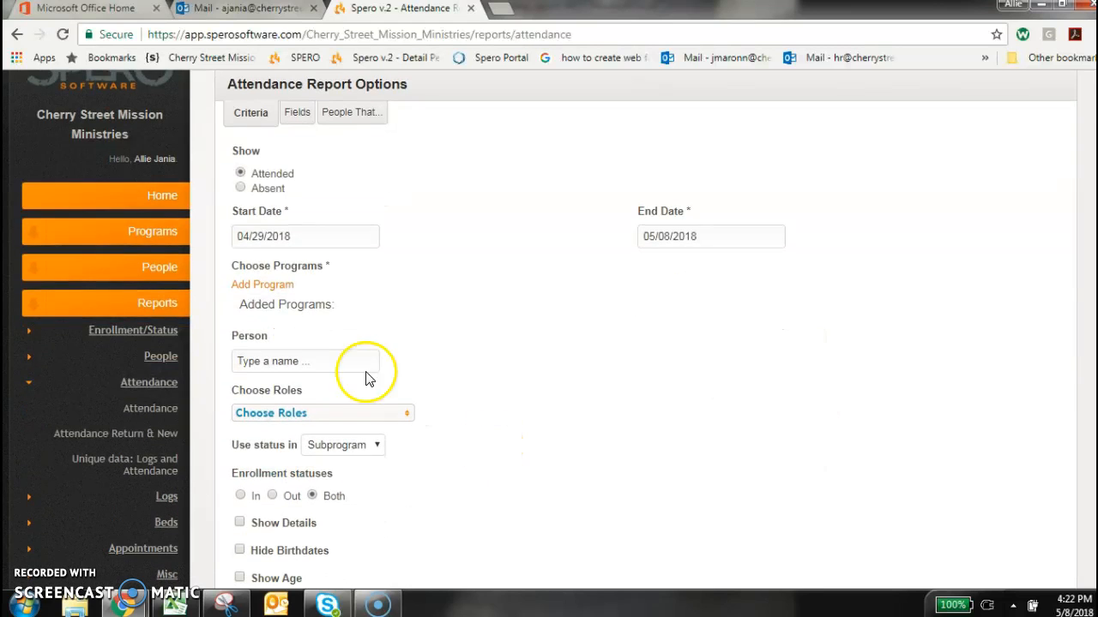
pyautogui.click(272, 285)
pyautogui.click(289, 310)
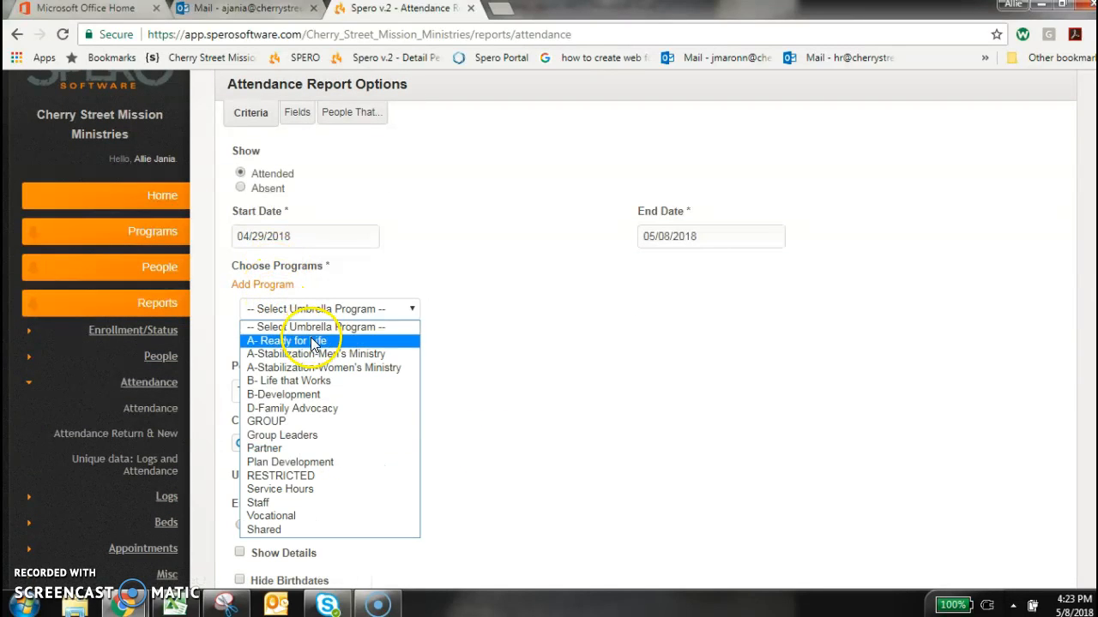
pyautogui.click(292, 341)
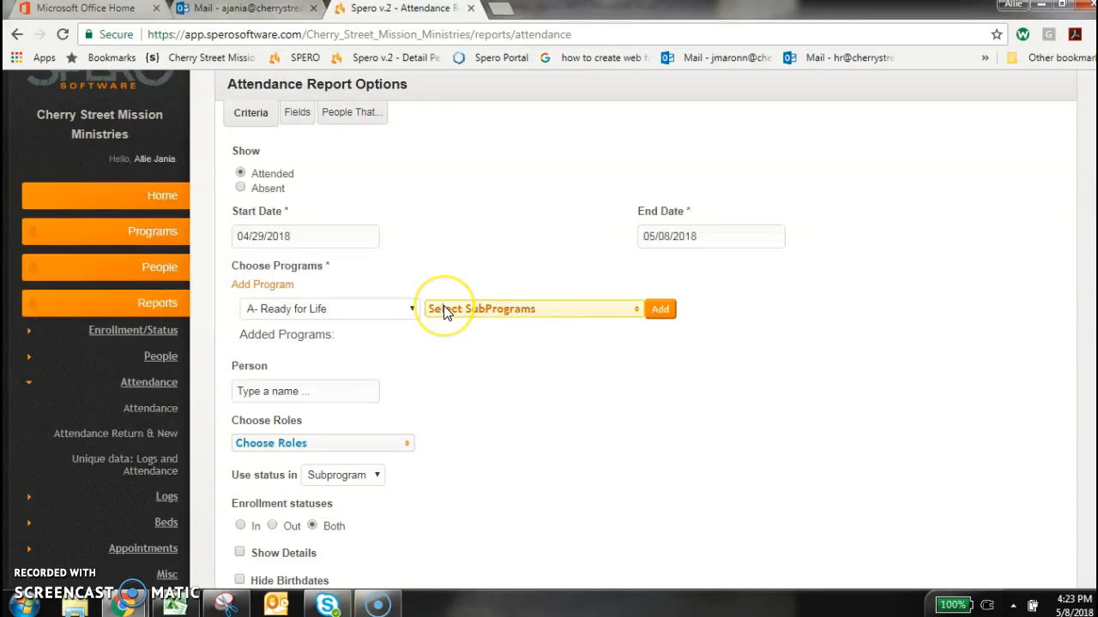
pyautogui.click(444, 306)
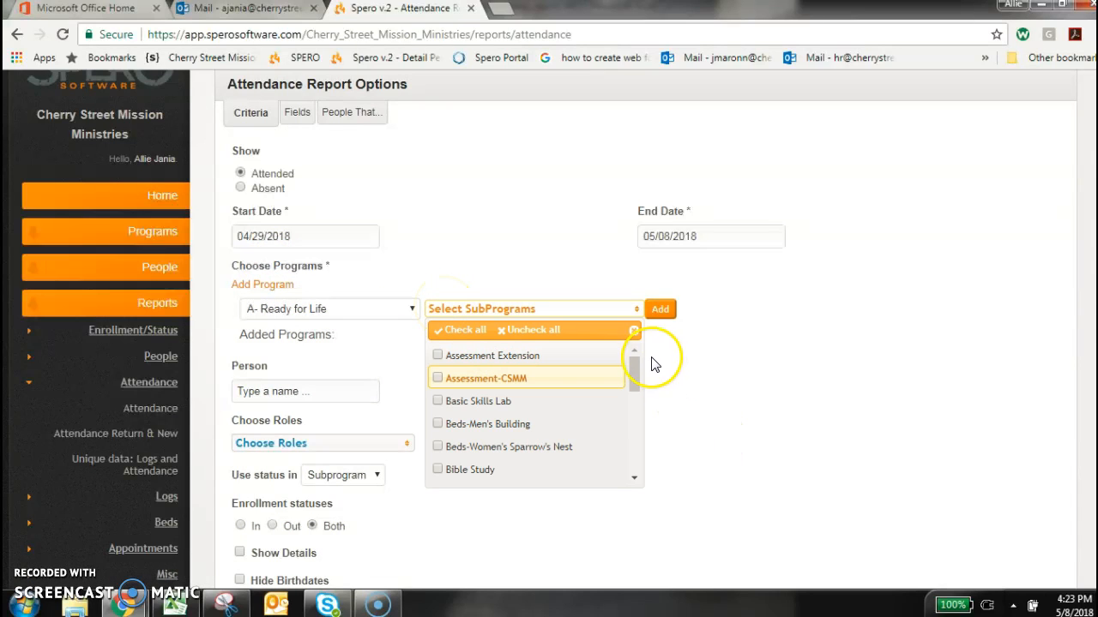
pyautogui.click(518, 423)
pyautogui.click(517, 446)
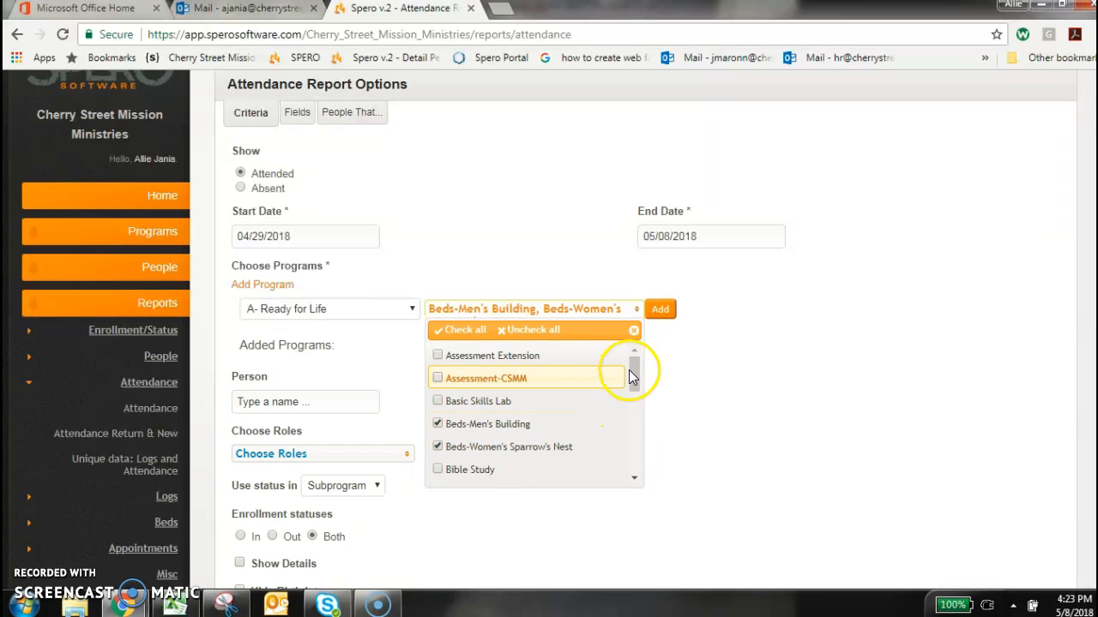
# Also select Meal-Breakfast, Meal-Dinner, Meal-Lunch, Assessment Extension and Serving Hours, and add all the selected subprograms to the report
pyautogui.moveTo(631, 366); pyautogui.dragTo(628, 412)
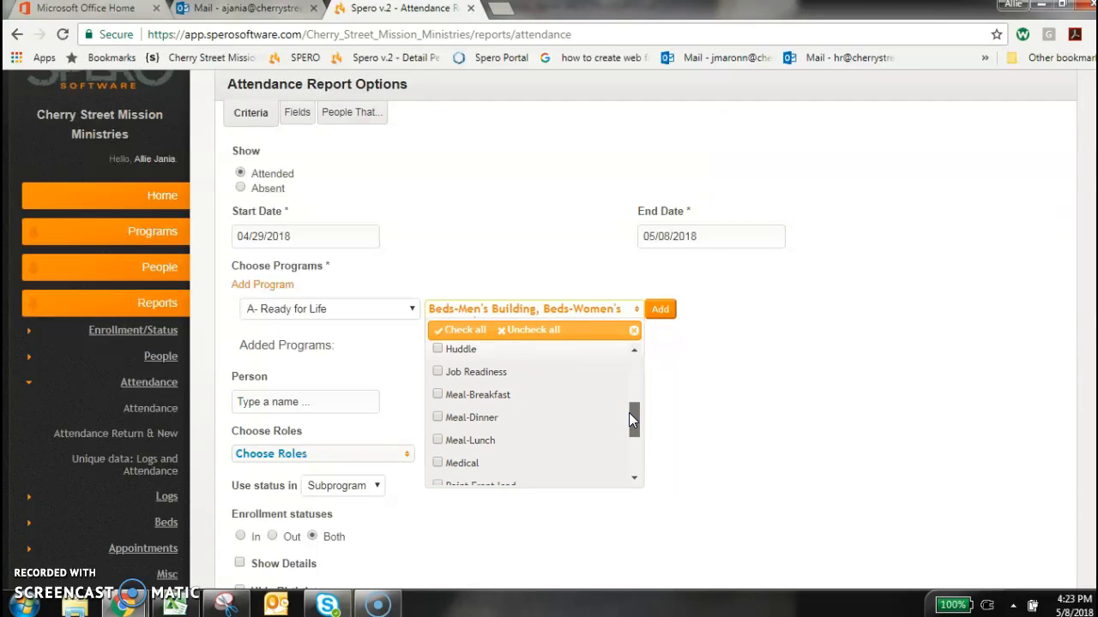
pyautogui.click(522, 396)
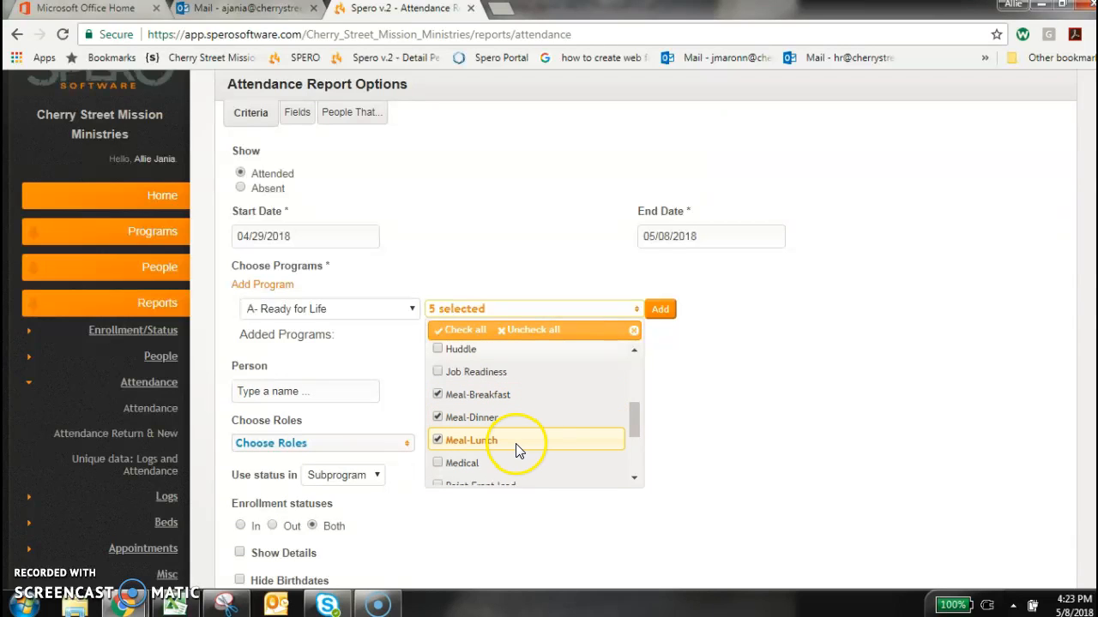
pyautogui.moveTo(635, 420); pyautogui.dragTo(627, 362)
pyautogui.click(532, 403)
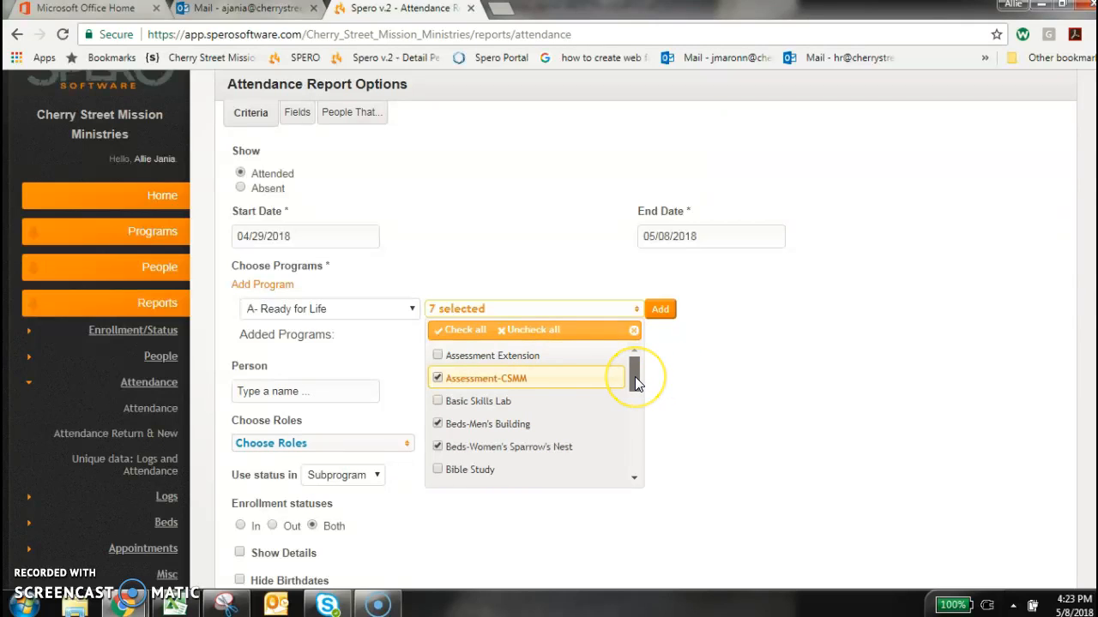
pyautogui.click(585, 379)
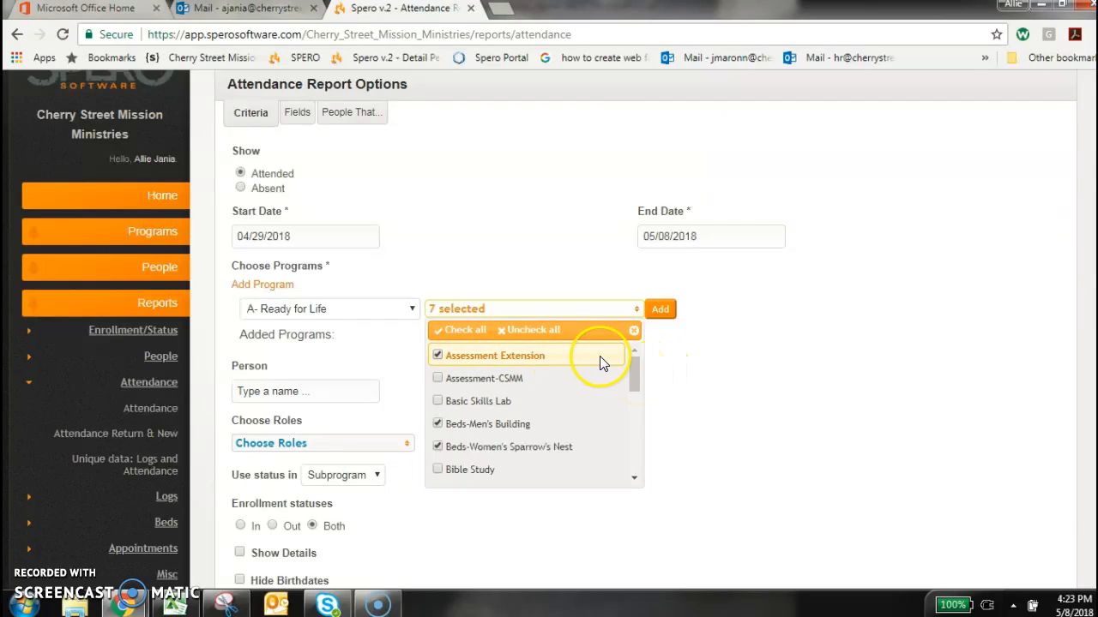
pyautogui.moveTo(630, 369); pyautogui.dragTo(637, 422)
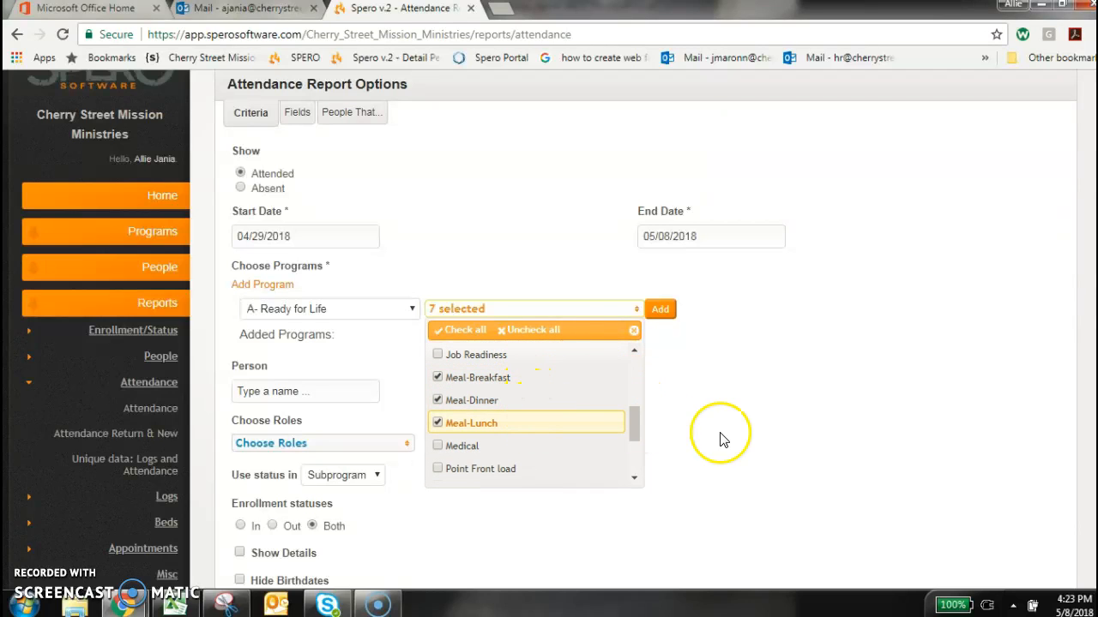
pyautogui.moveTo(636, 420); pyautogui.dragTo(633, 450)
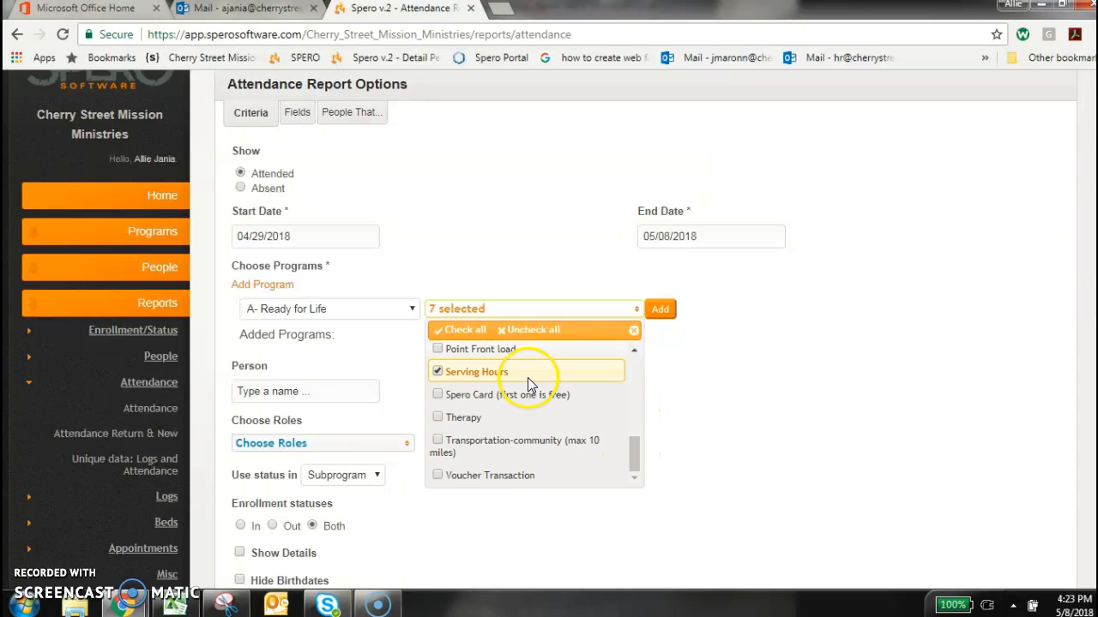
pyautogui.click(659, 312)
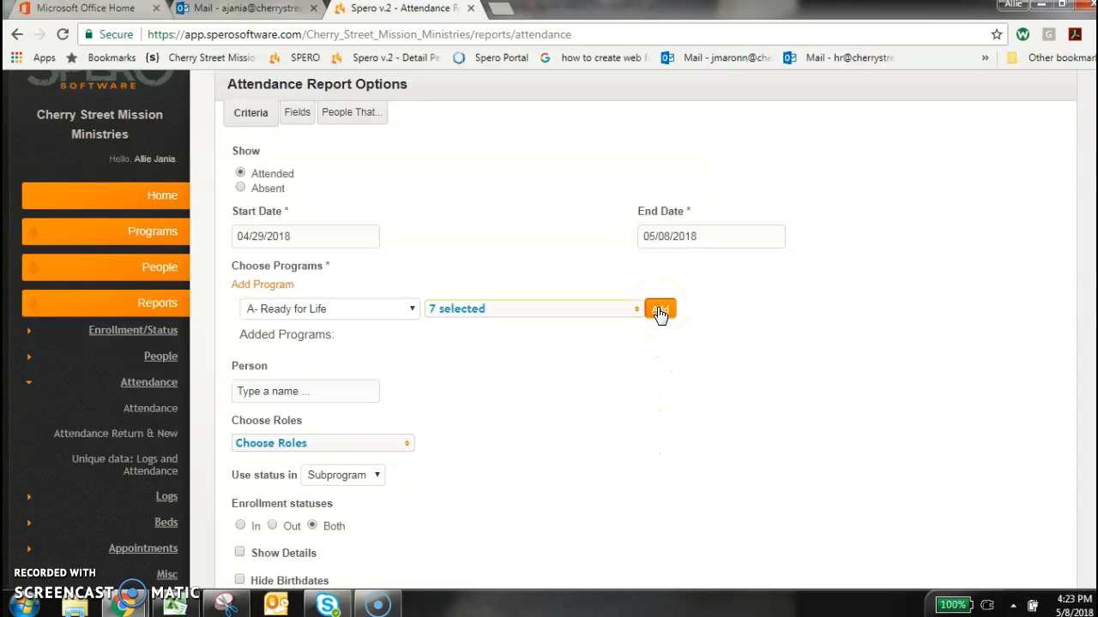
# Include all roles in the attendance report, from Guest - Community to Volunteer
pyautogui.scroll(-3, 657, 318)
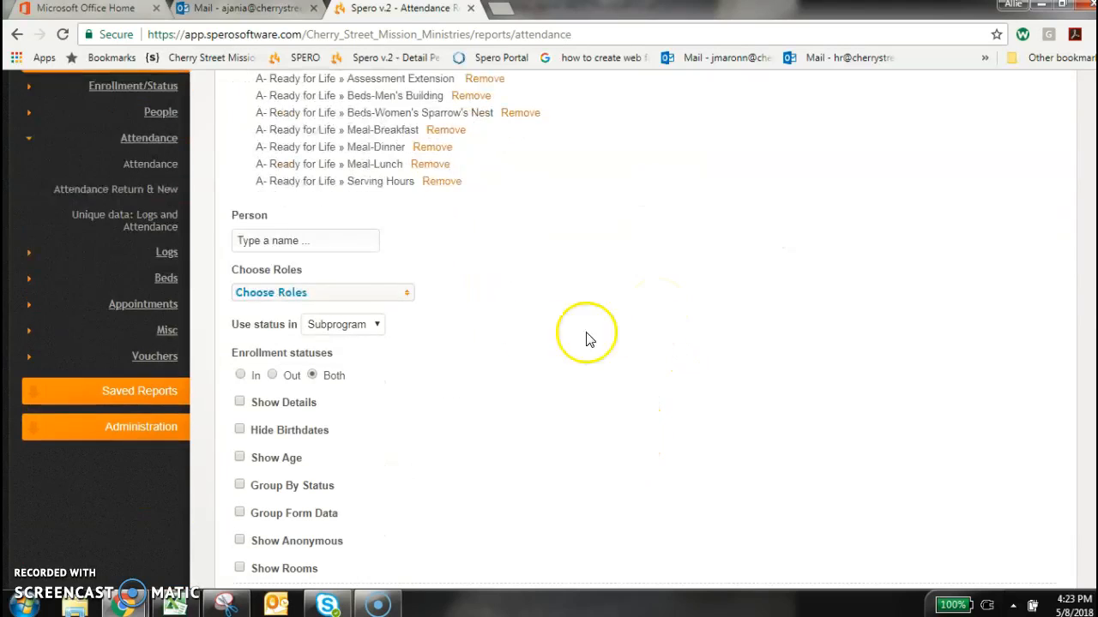
pyautogui.click(342, 292)
pyautogui.click(293, 339)
pyautogui.click(303, 364)
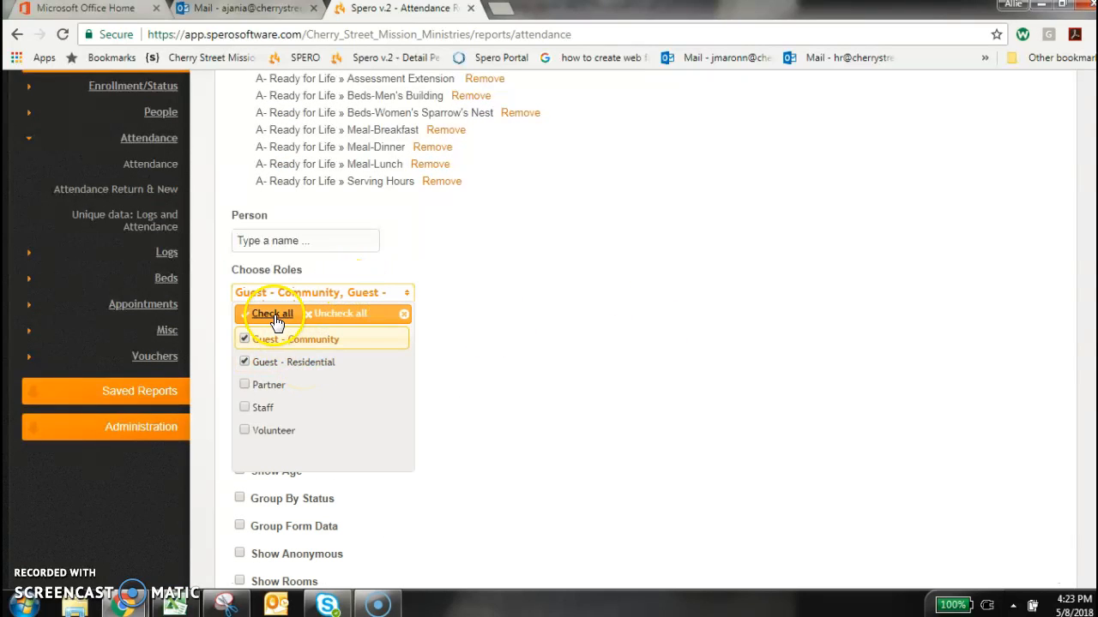
pyautogui.click(249, 314)
pyautogui.click(596, 377)
# Limit the enrollment statuses to In and select the Ready for Life- IN status
pyautogui.scroll(-2, 600, 378)
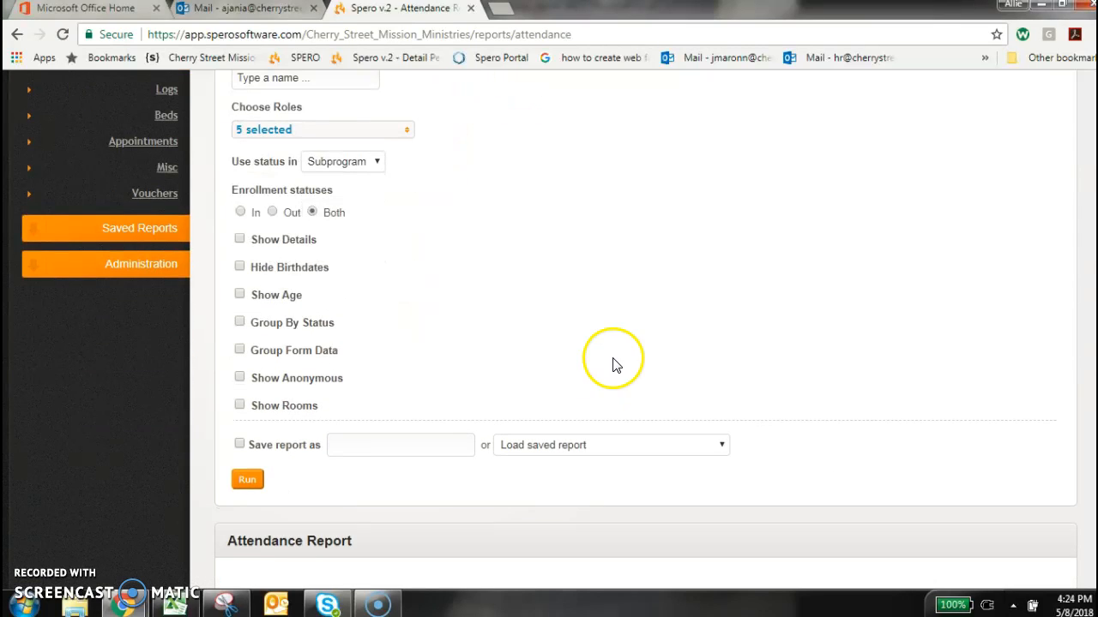
pyautogui.click(240, 212)
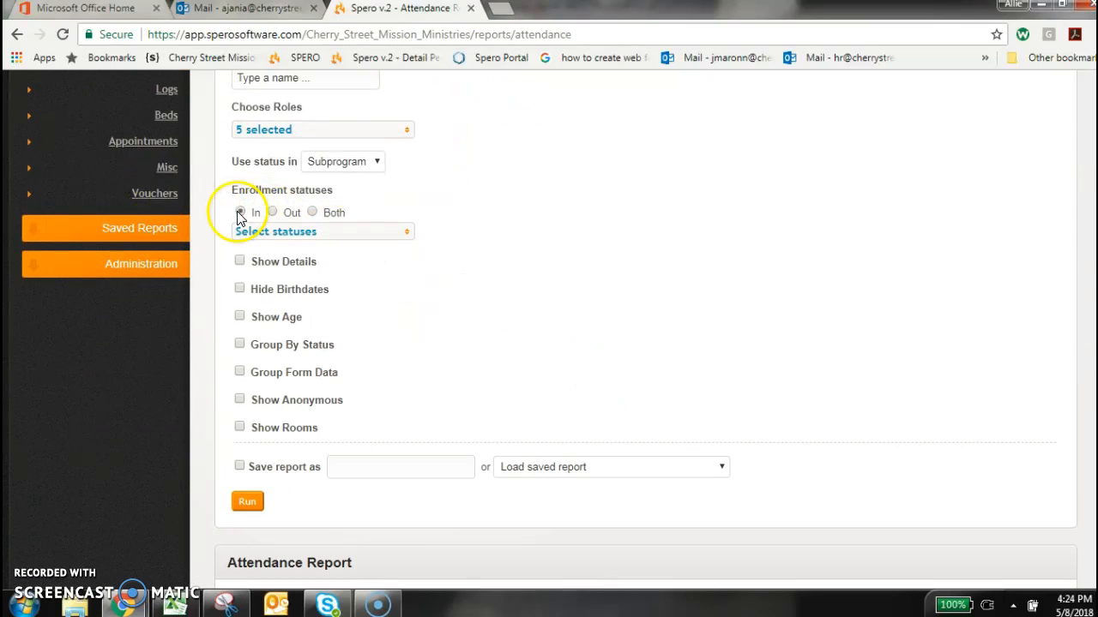
pyautogui.click(271, 232)
pyautogui.moveTo(401, 305); pyautogui.dragTo(404, 331)
pyautogui.click(357, 338)
pyautogui.click(532, 318)
# Try to enable Show Details, run the attendance report and look over the results
pyautogui.scroll(-1, 531, 316)
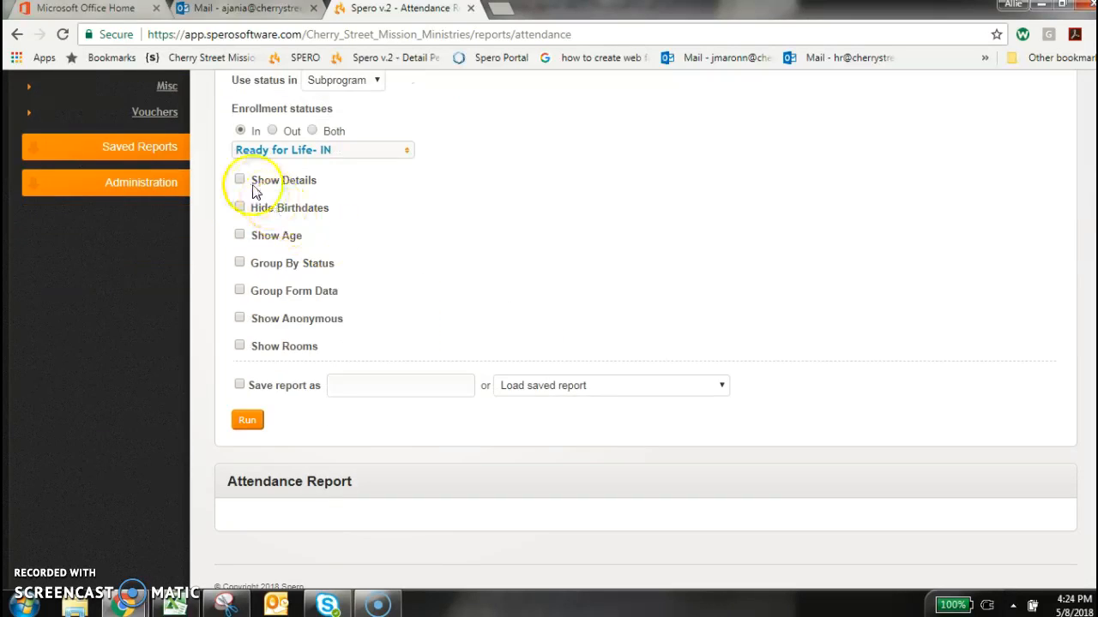
pyautogui.click(251, 185)
pyautogui.click(246, 419)
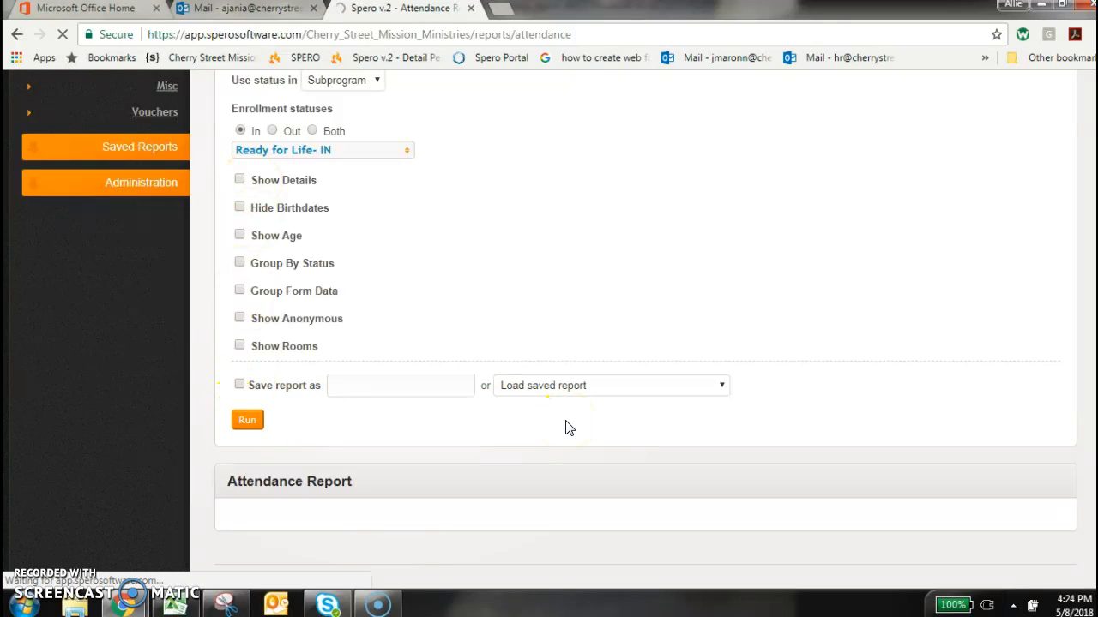
pyautogui.scroll(-10, 566, 429)
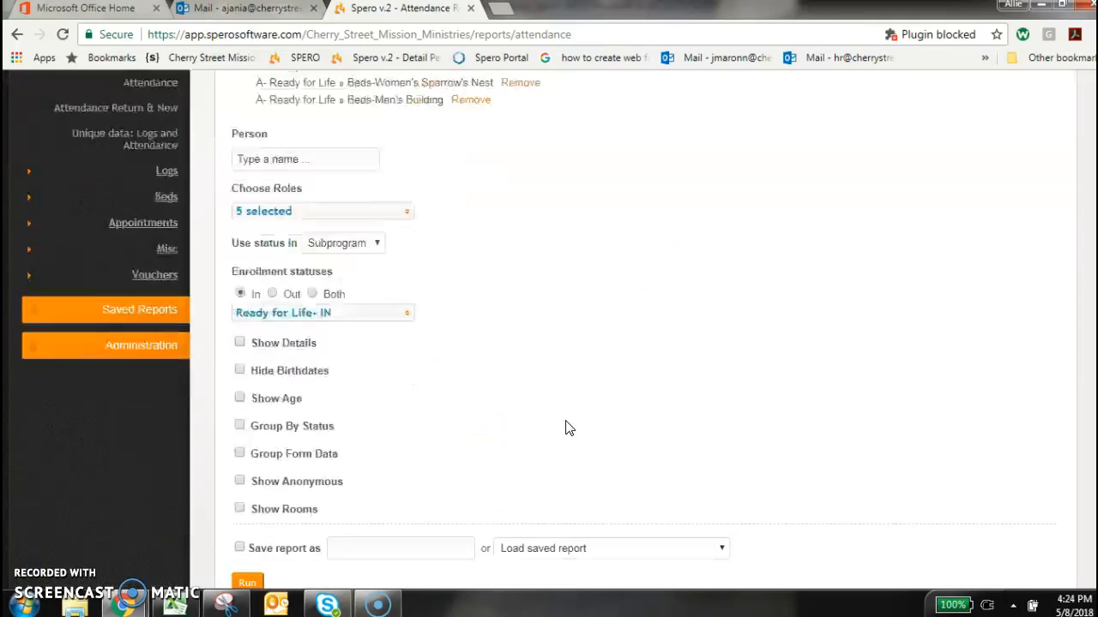
pyautogui.scroll(-1, 566, 429)
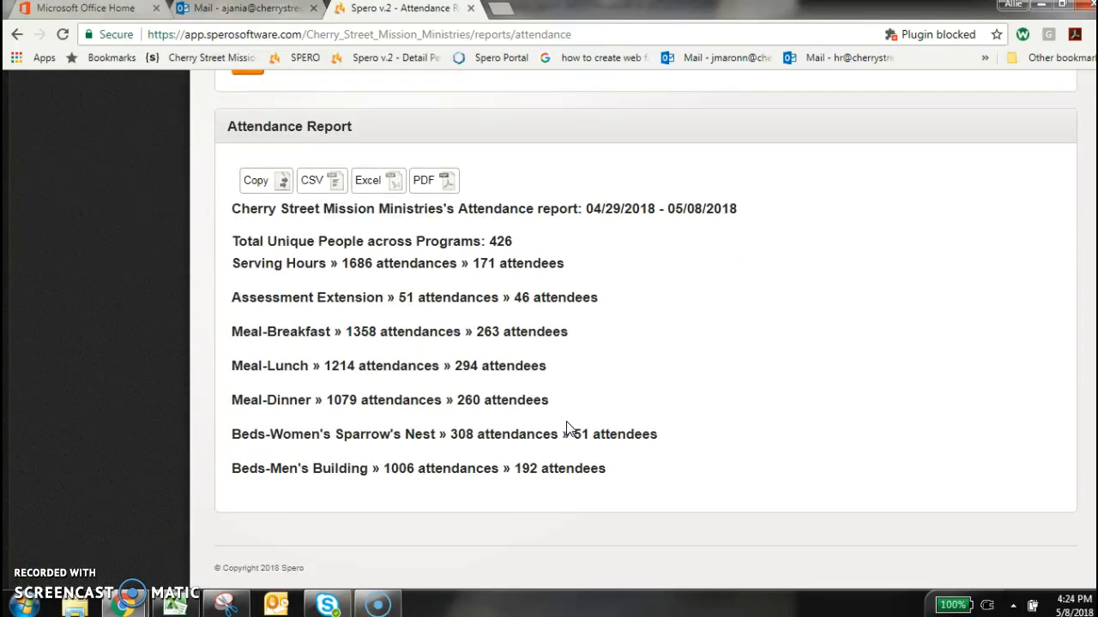
# Enable Show Details in the report options and run the attendance report again
pyautogui.scroll(9, 566, 429)
pyautogui.scroll(-4, 566, 429)
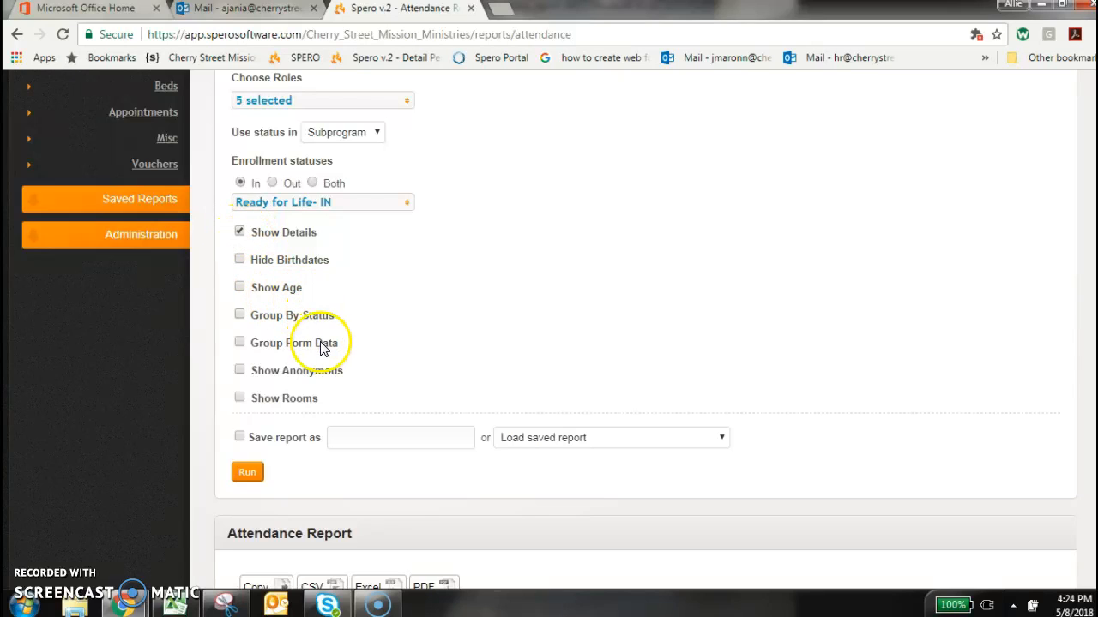
pyautogui.click(245, 476)
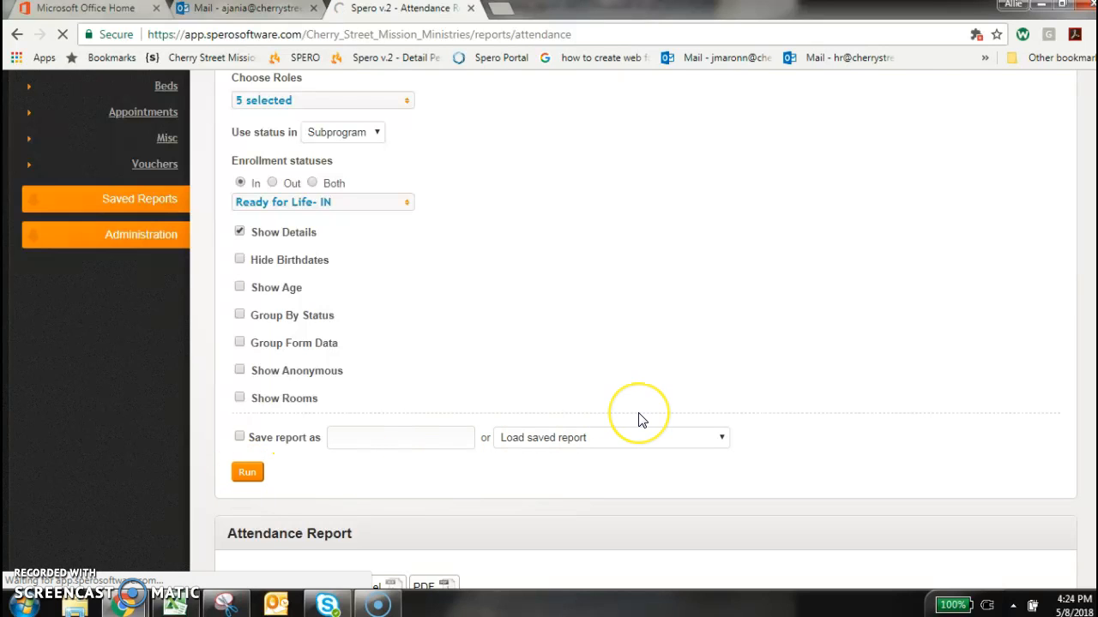
# Review the generated attendance report, including its totals and the detailed attendee list
pyautogui.click(614, 420)
pyautogui.scroll(-4, 615, 421)
pyautogui.scroll(2, 615, 421)
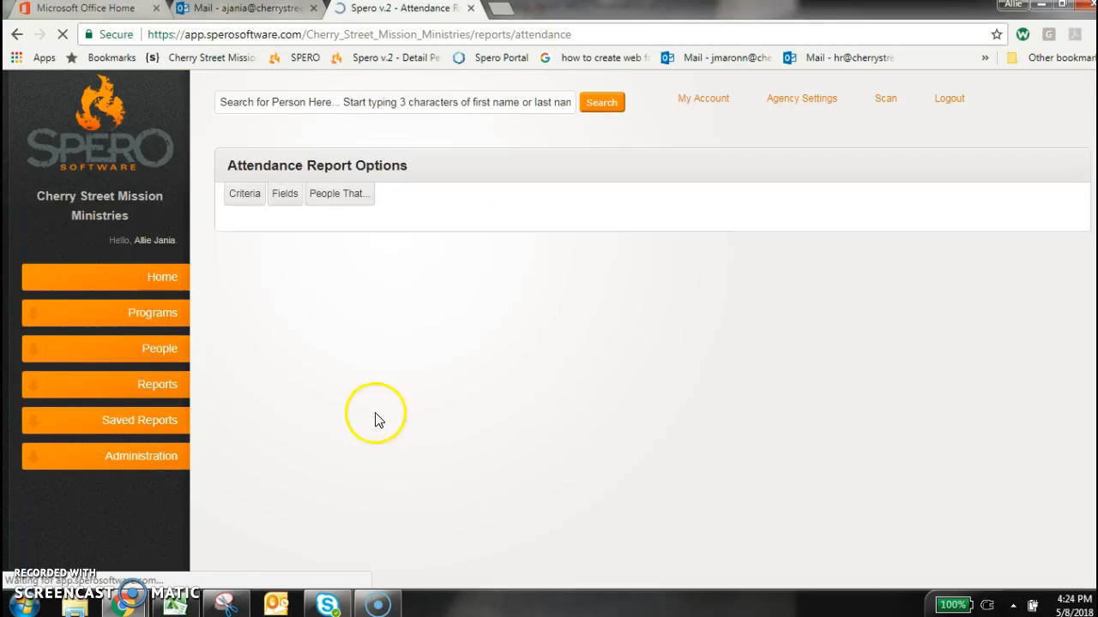
pyautogui.scroll(-10, 375, 421)
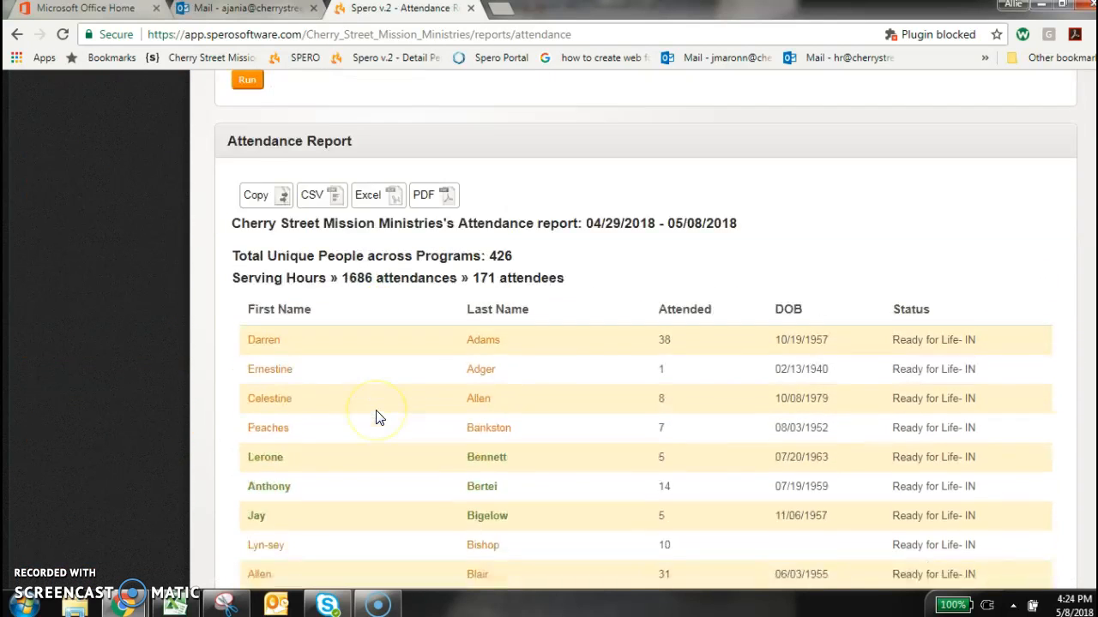
pyautogui.scroll(-1, 377, 418)
pyautogui.doubleClick(518, 190)
pyautogui.click(568, 211)
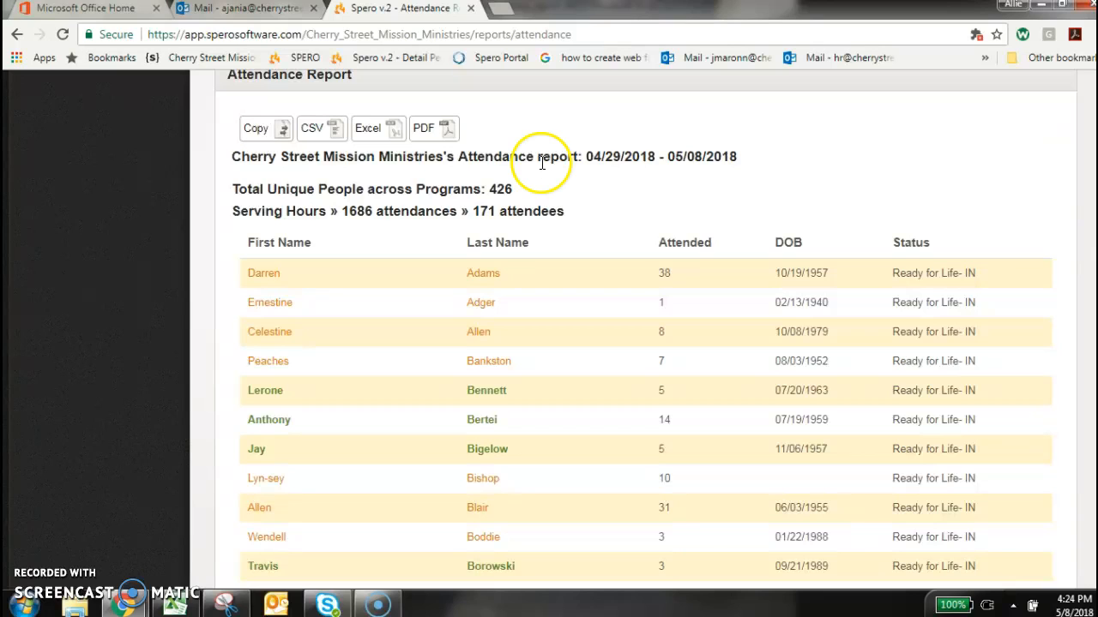
pyautogui.click(516, 205)
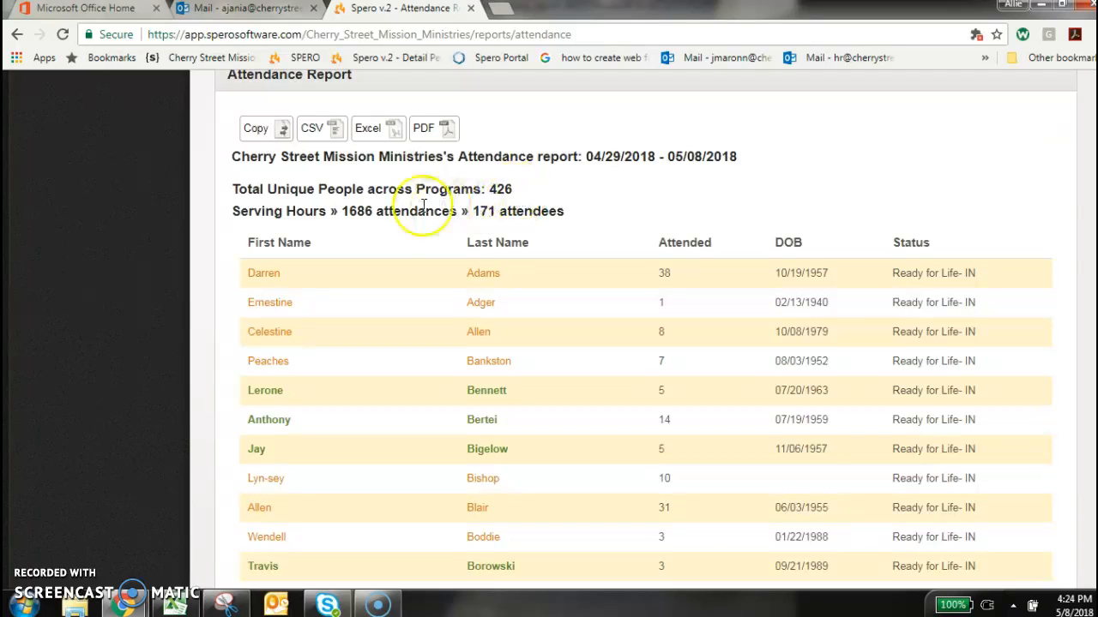
# Export the attendance report to Excel and open the downloaded workbook
pyautogui.click(377, 137)
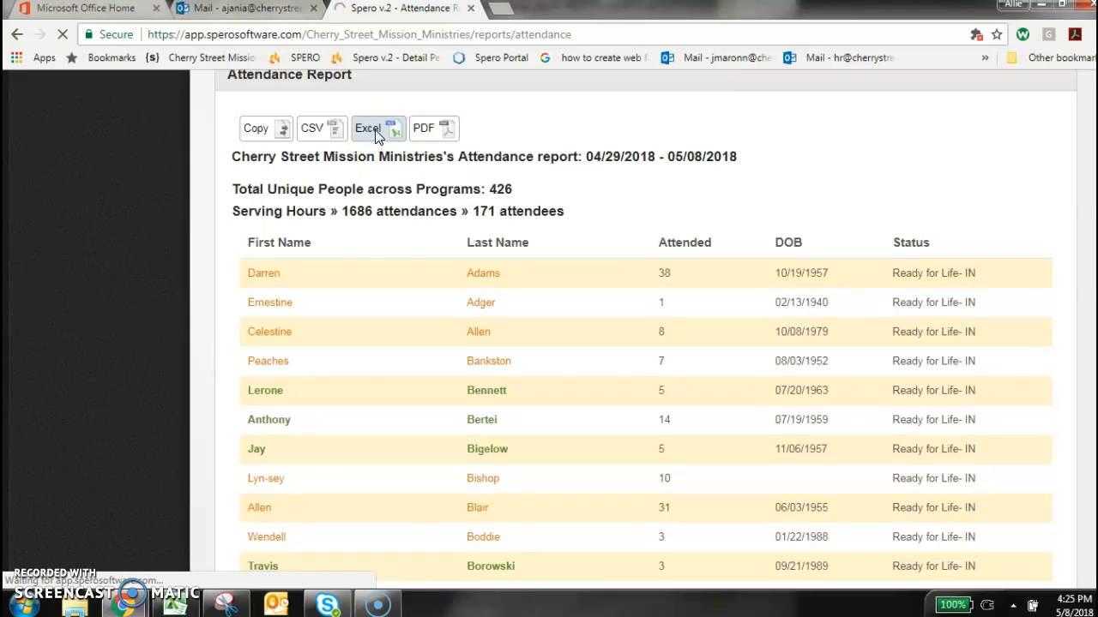
pyautogui.click(379, 566)
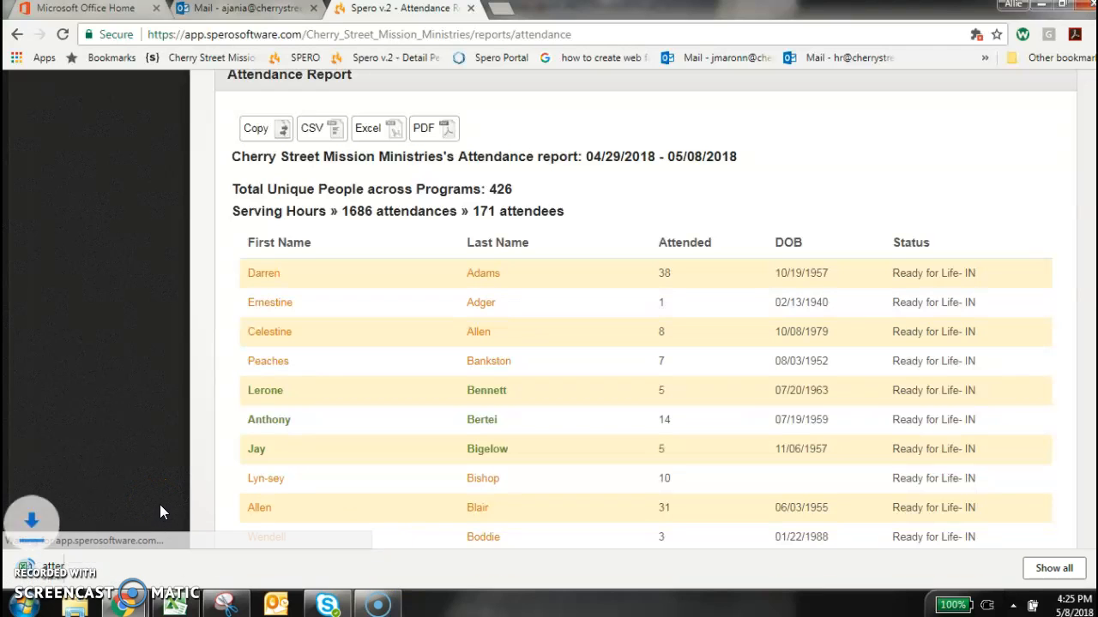
pyautogui.click(109, 562)
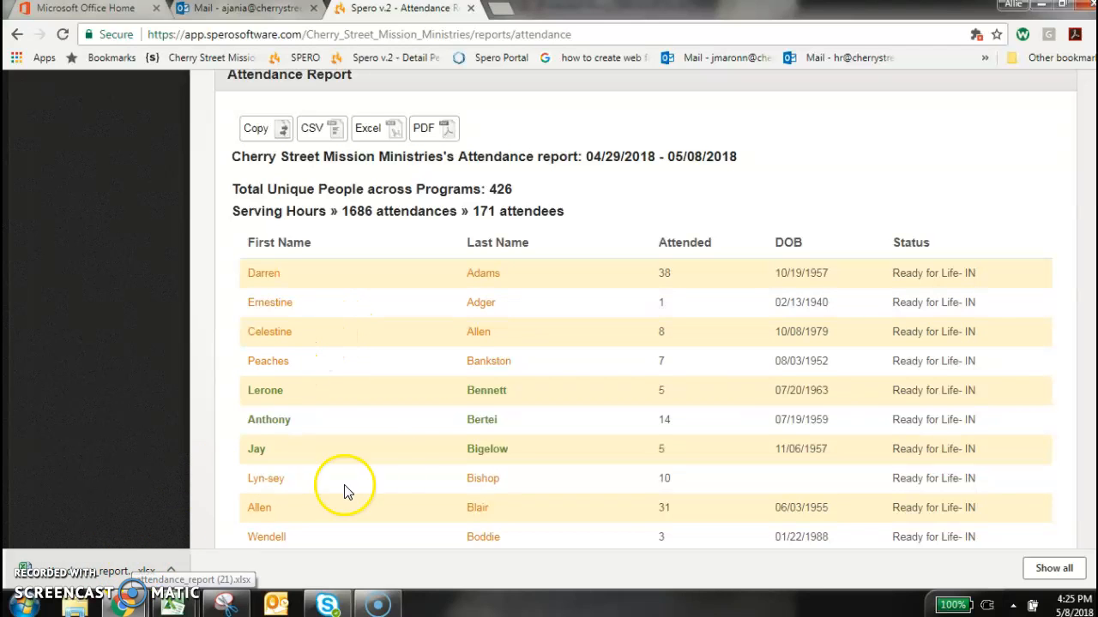
pyautogui.click(145, 576)
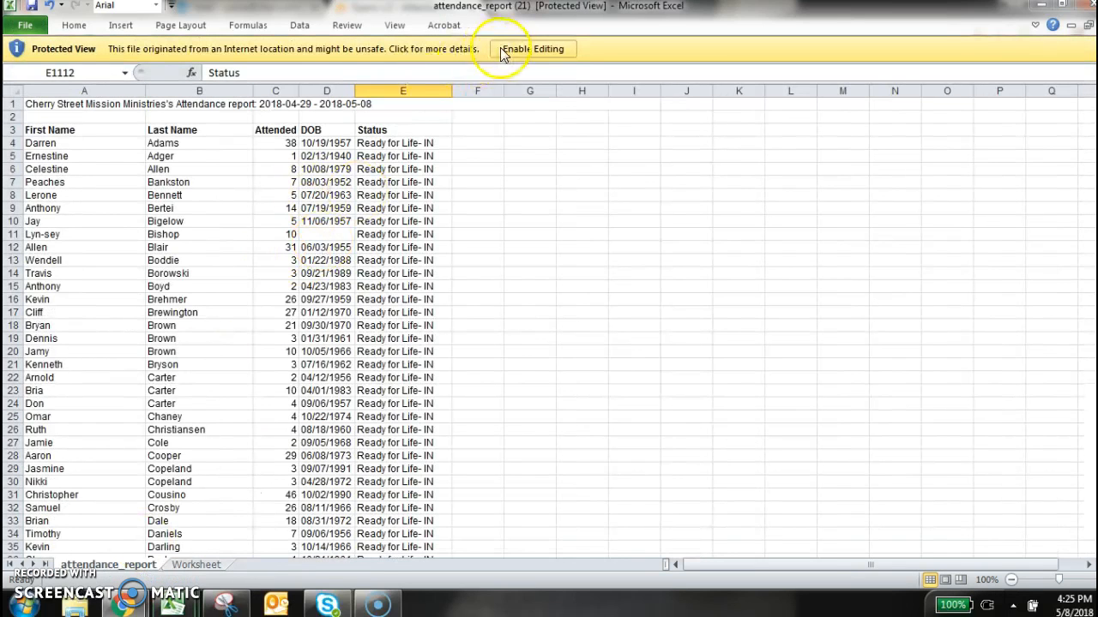
# Enable editing of the workbook and delete the report title row and the empty row above the column headings
pyautogui.click(504, 52)
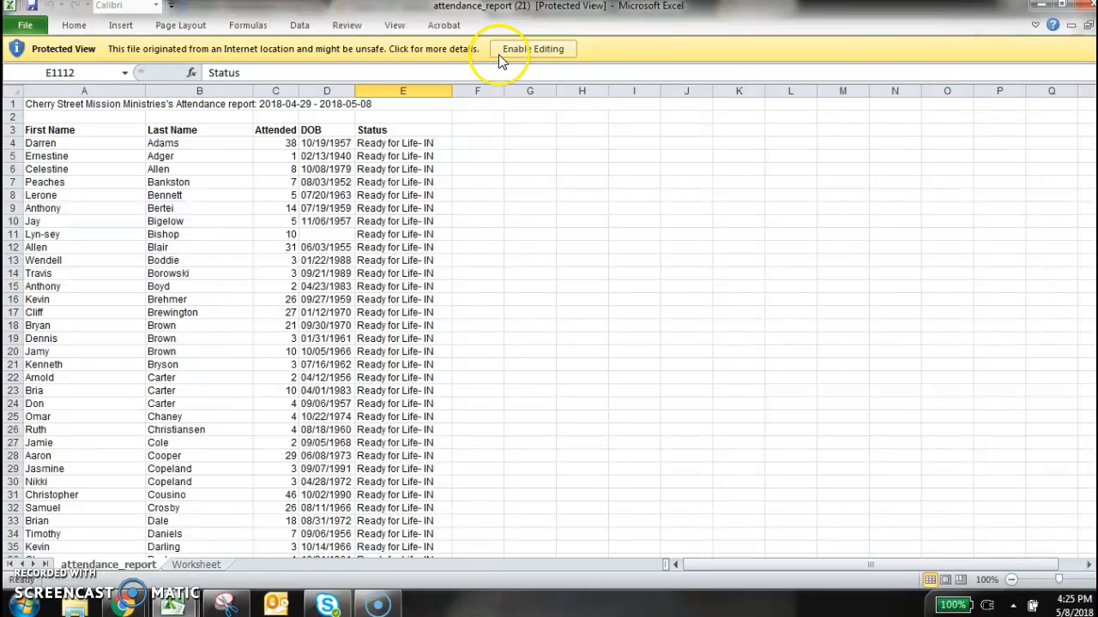
pyautogui.click(499, 54)
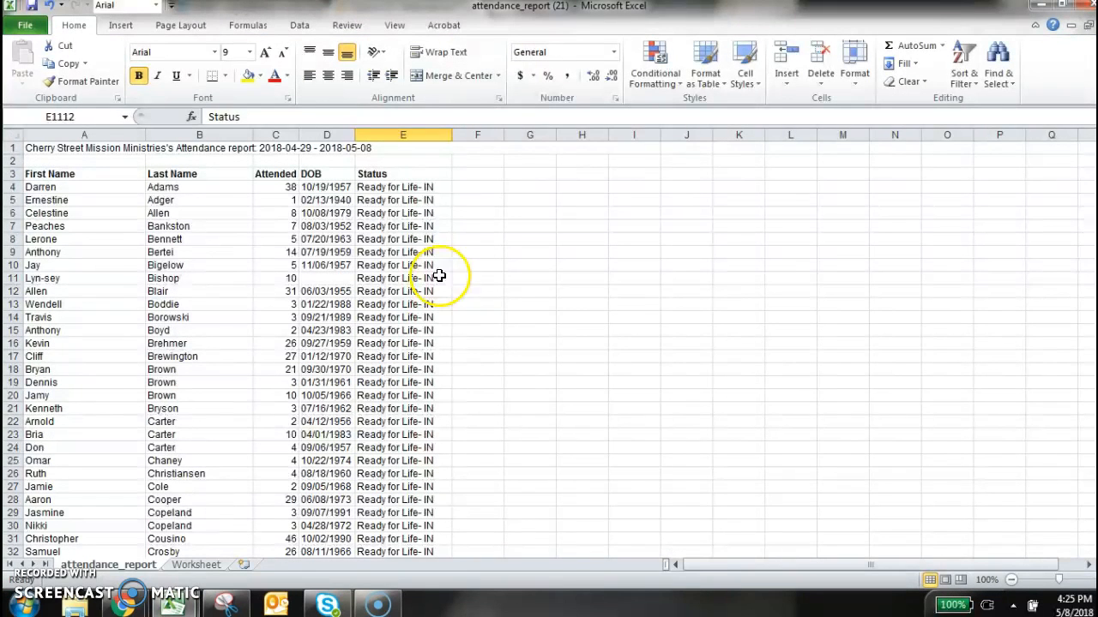
pyautogui.click(15, 161)
pyautogui.moveTo(16, 160); pyautogui.dragTo(15, 148)
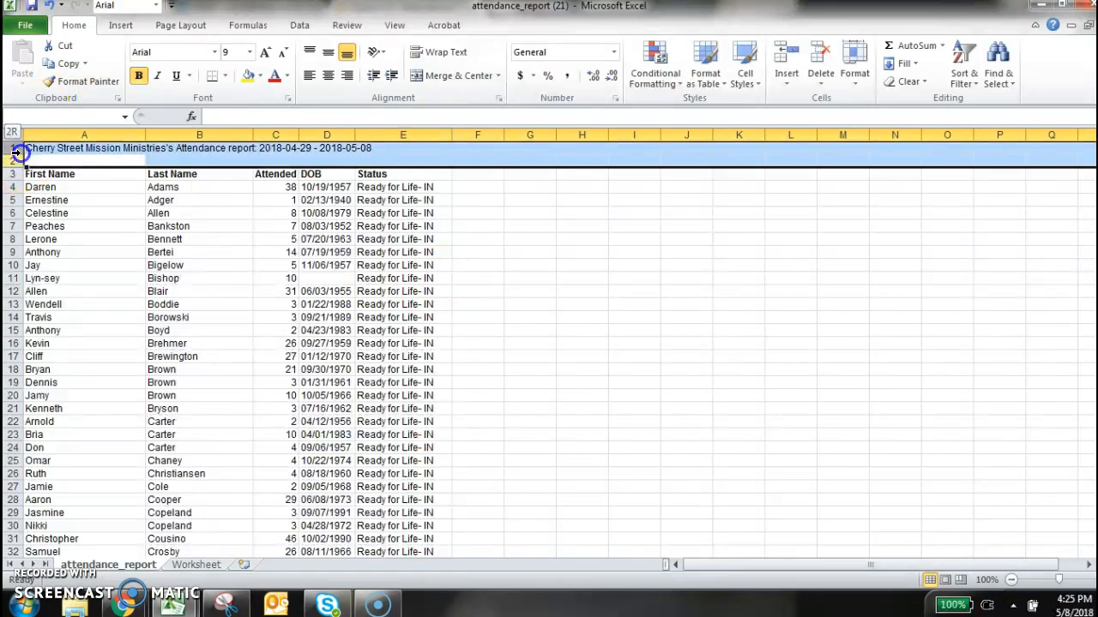
pyautogui.rightClick(16, 151)
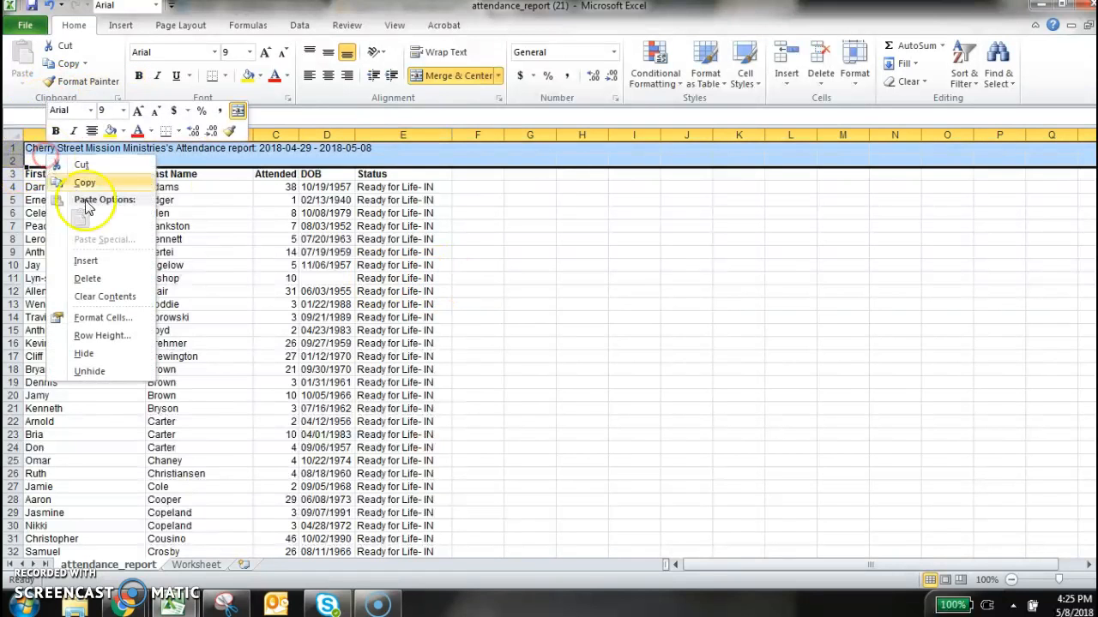
pyautogui.click(87, 278)
pyautogui.click(99, 278)
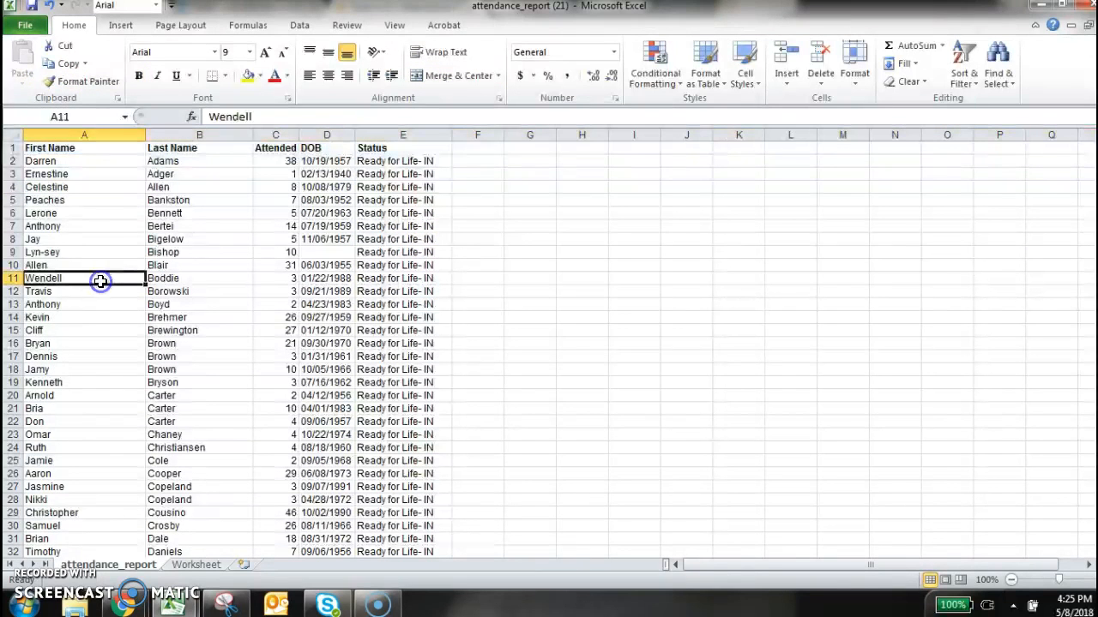
# Turn on filtering for the whole data range from A1 to the last used cell
pyautogui.click(67, 148)
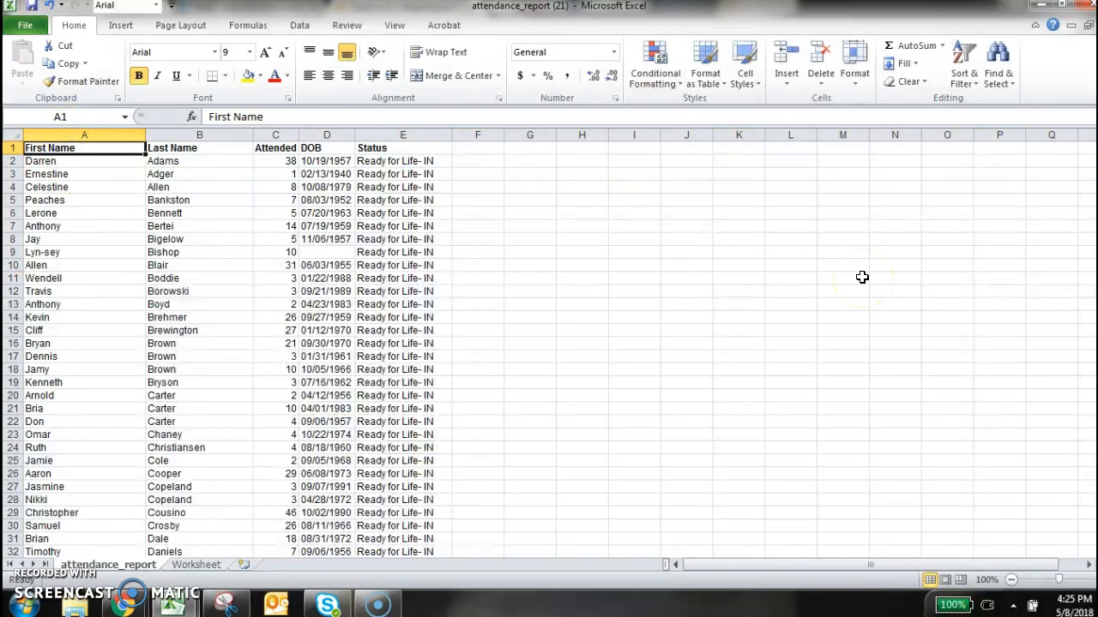
pyautogui.hotkey('ctrl', 'shift', 'End')
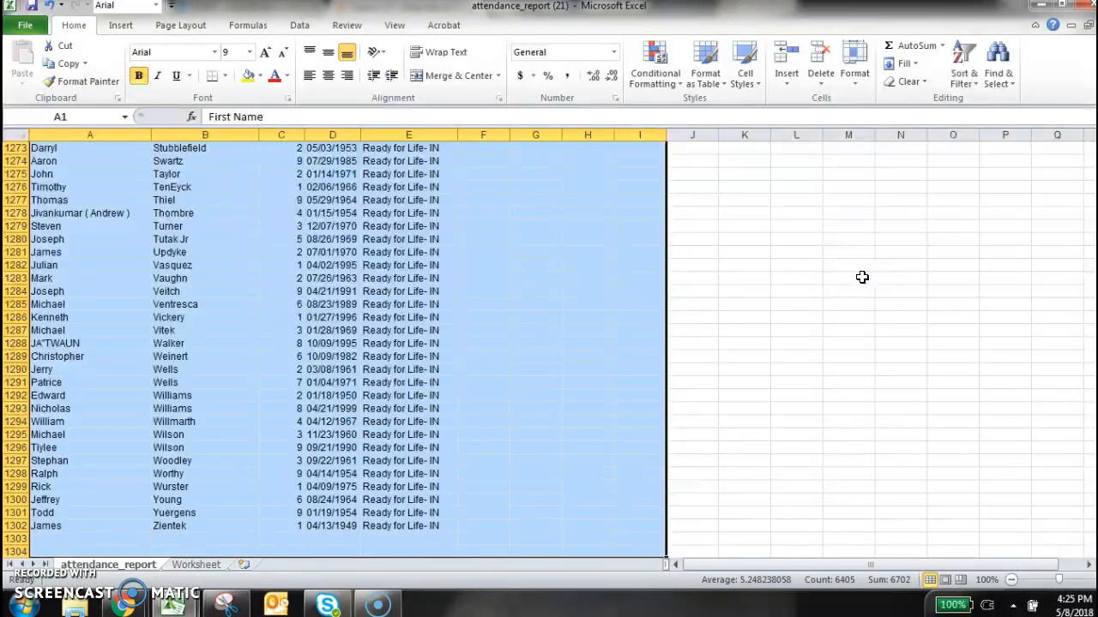
pyautogui.scroll(4, 539, 204)
pyautogui.click(299, 25)
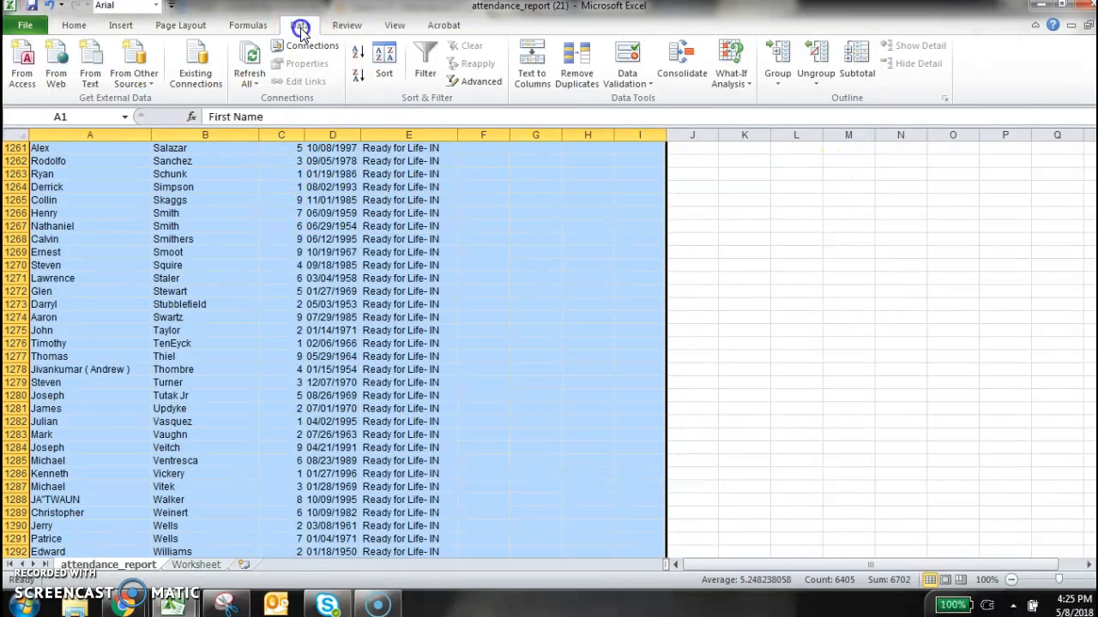
pyautogui.click(425, 62)
pyautogui.click(515, 306)
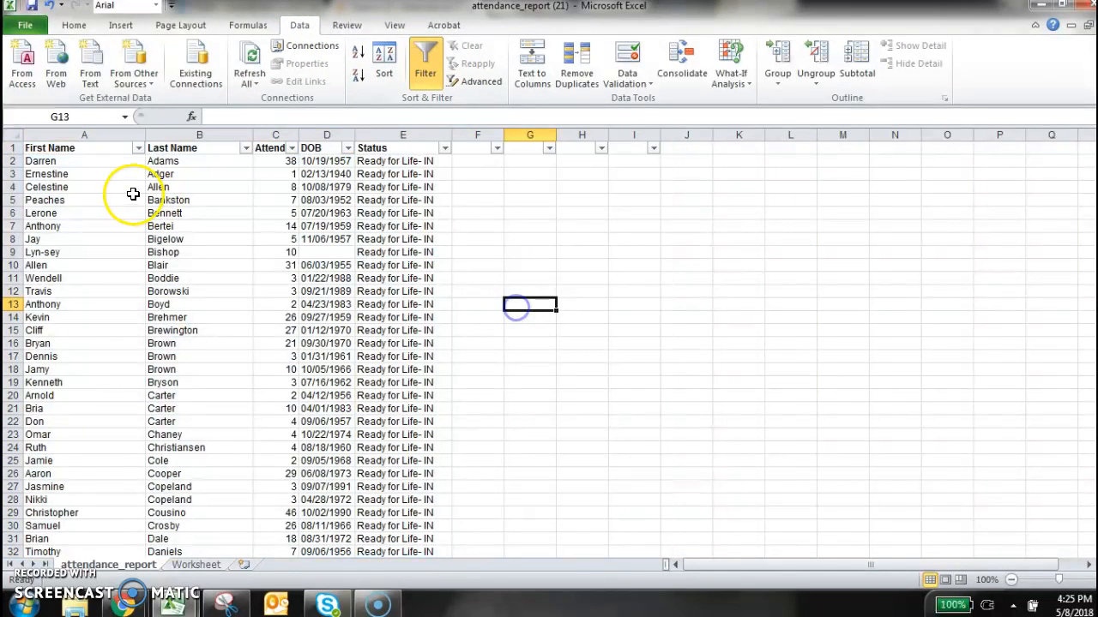
# Filter the First Name column to show only blank entries
pyautogui.click(137, 148)
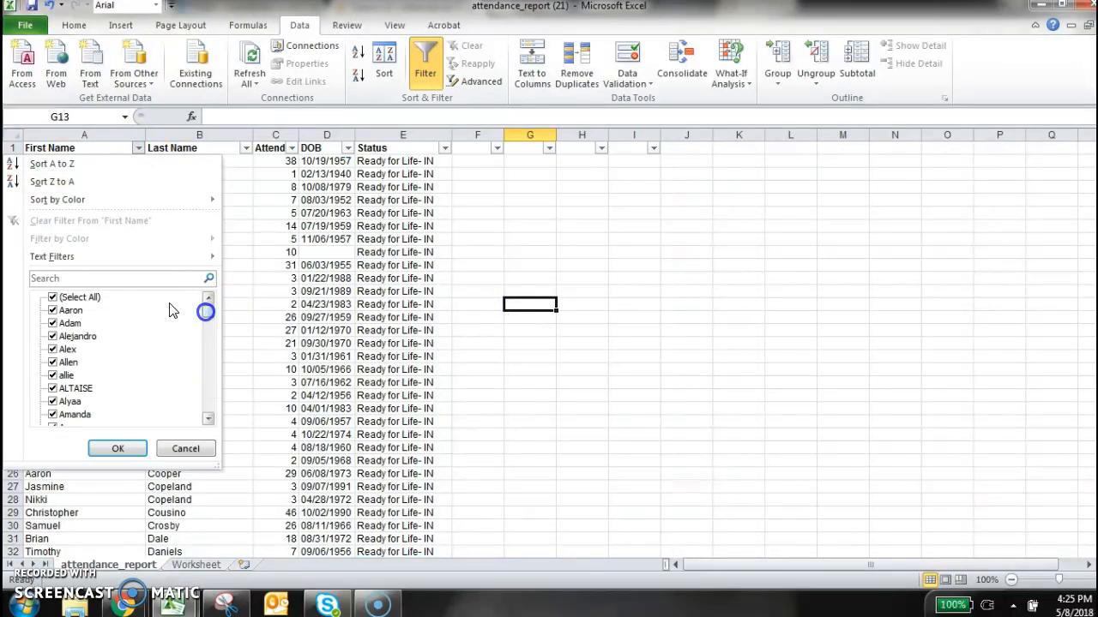
pyautogui.click(80, 297)
pyautogui.moveTo(209, 316); pyautogui.dragTo(210, 417)
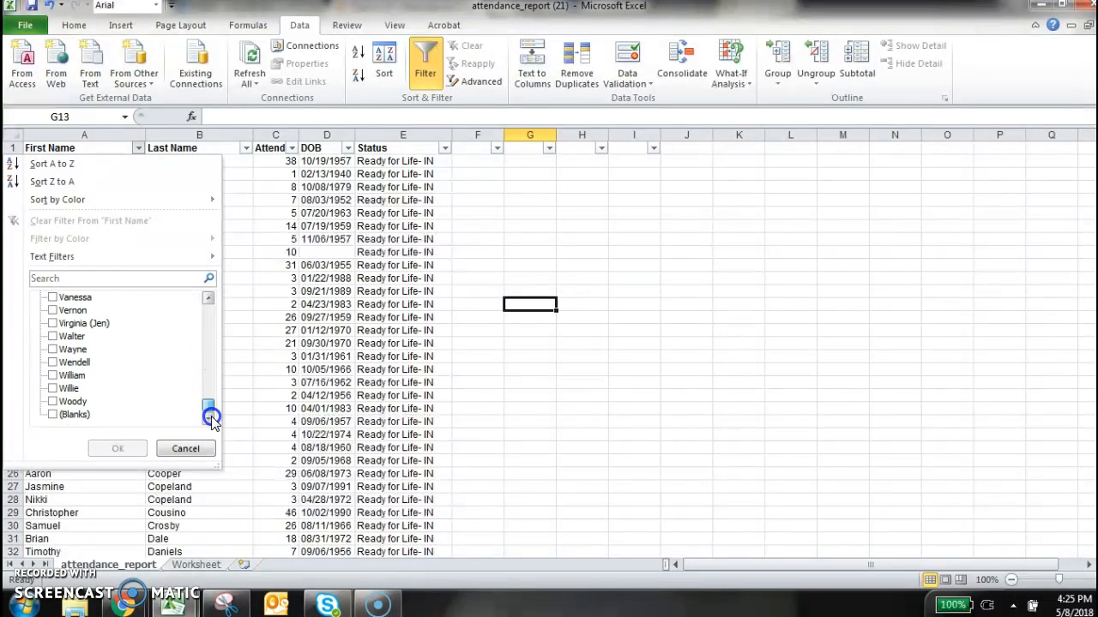
pyautogui.click(75, 415)
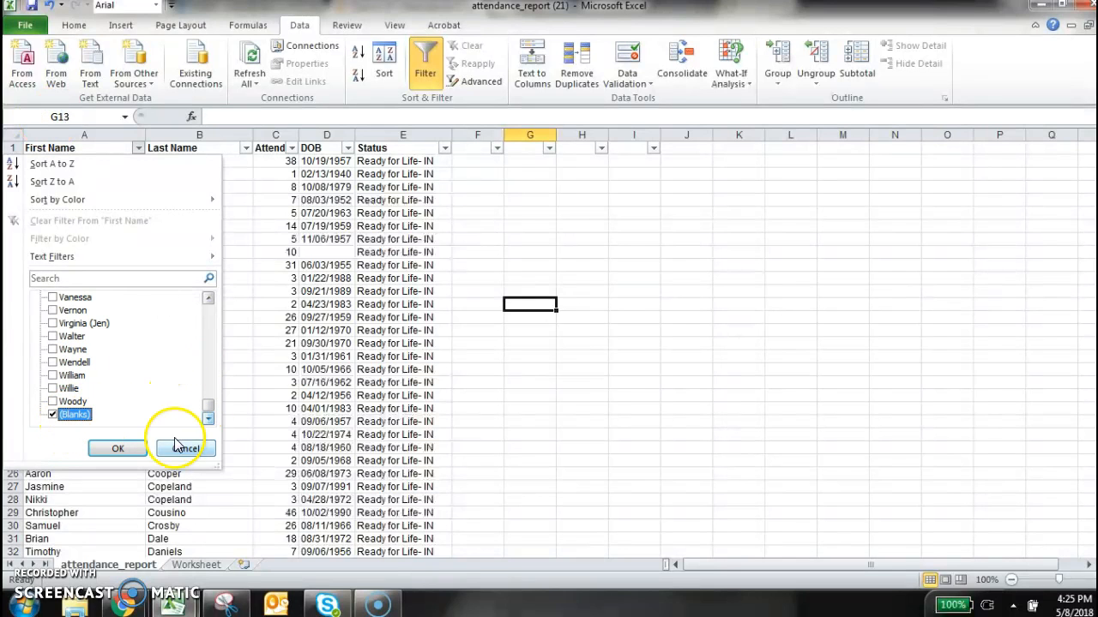
pyautogui.moveTo(206, 414); pyautogui.dragTo(208, 299)
pyautogui.click(117, 448)
pyautogui.click(139, 435)
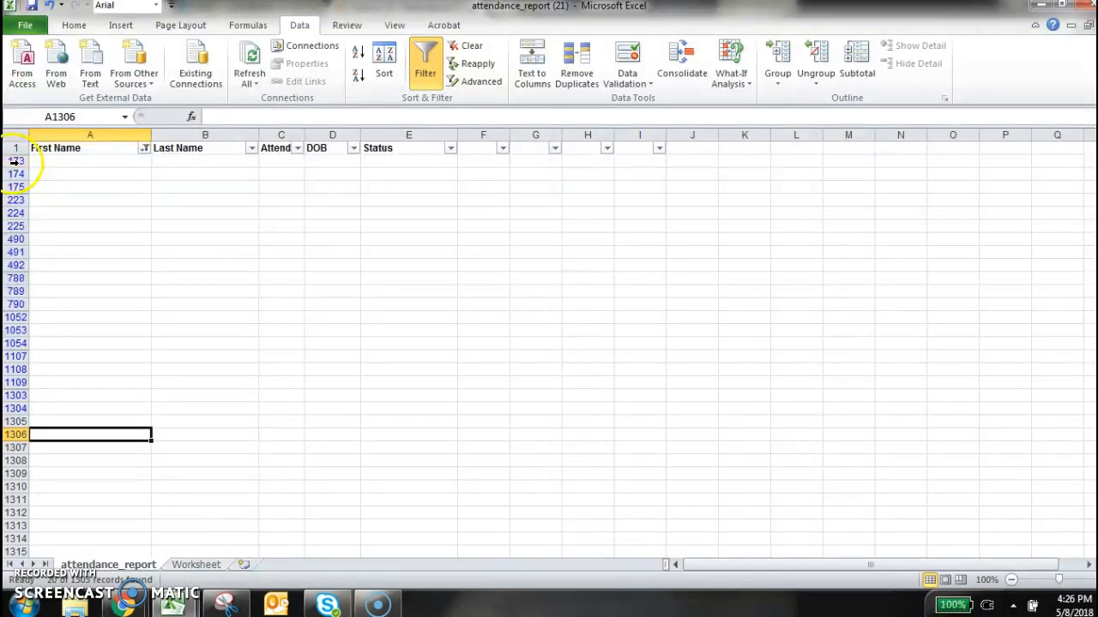
# Delete all the filtered blank rows below the header, from row 173 down through row 1314
pyautogui.moveTo(15, 160); pyautogui.dragTo(61, 536)
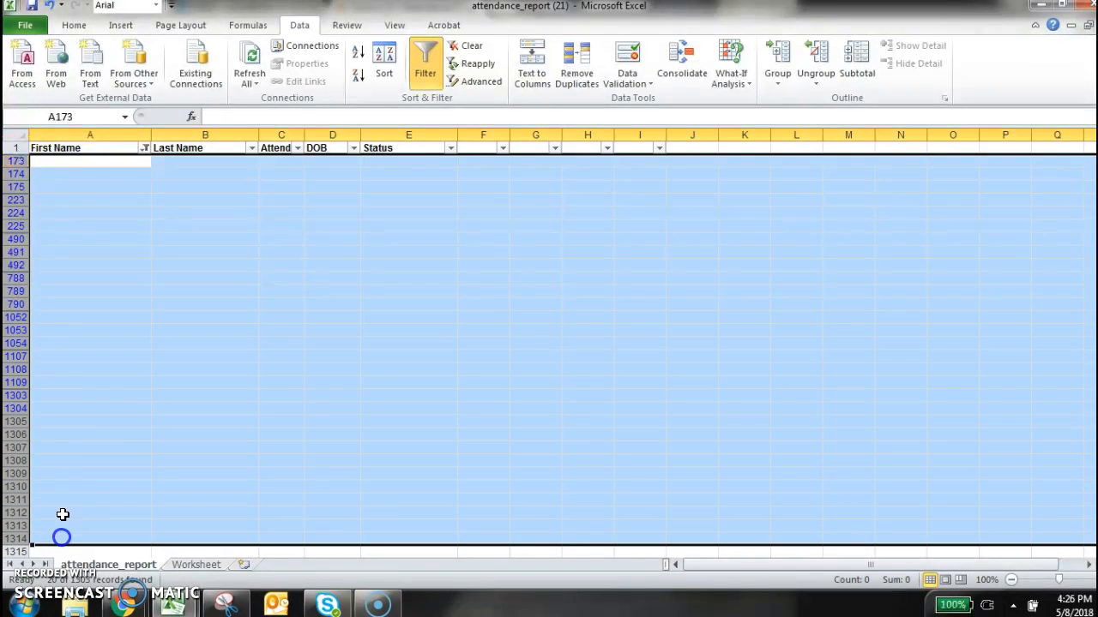
pyautogui.rightClick(164, 280)
pyautogui.click(256, 400)
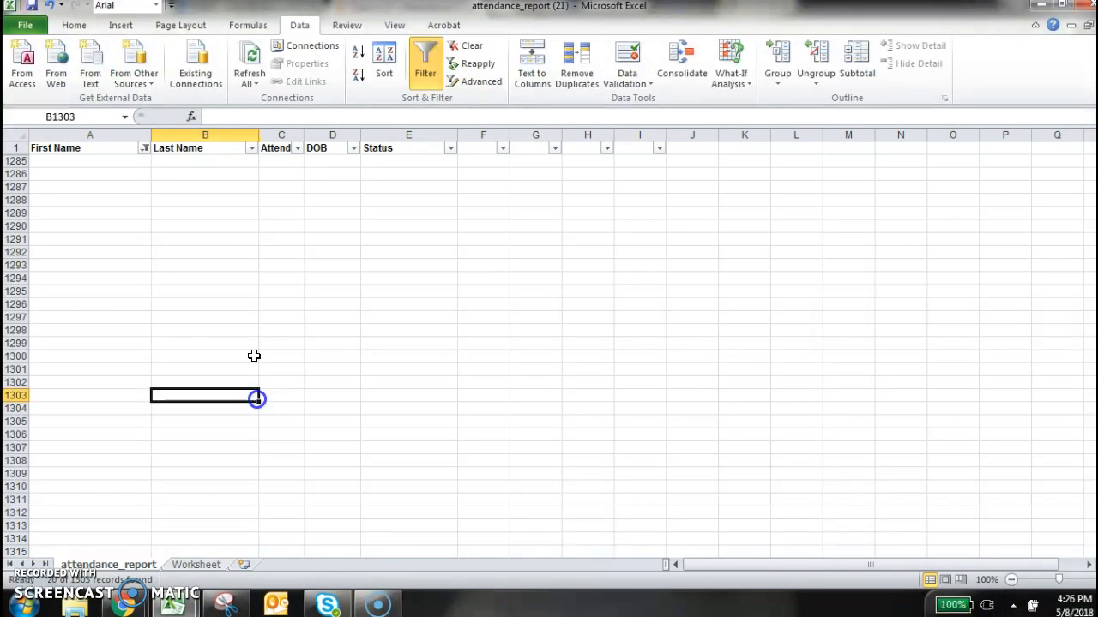
# Reset the First Name filter to include all entries
pyautogui.click(144, 148)
pyautogui.click(53, 296)
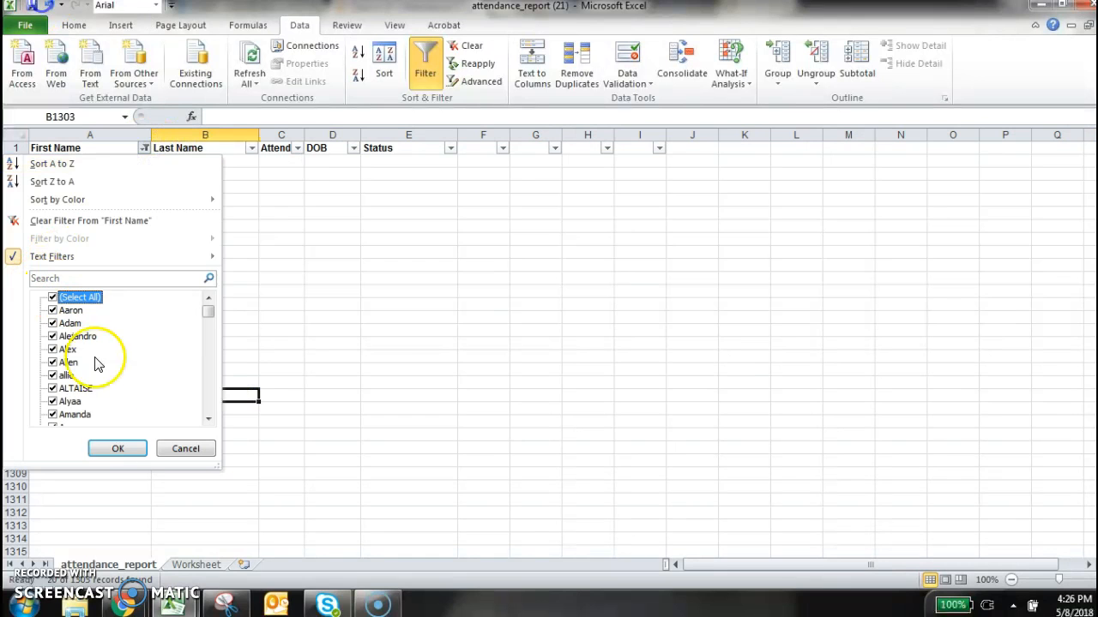
pyautogui.click(121, 449)
pyautogui.click(556, 371)
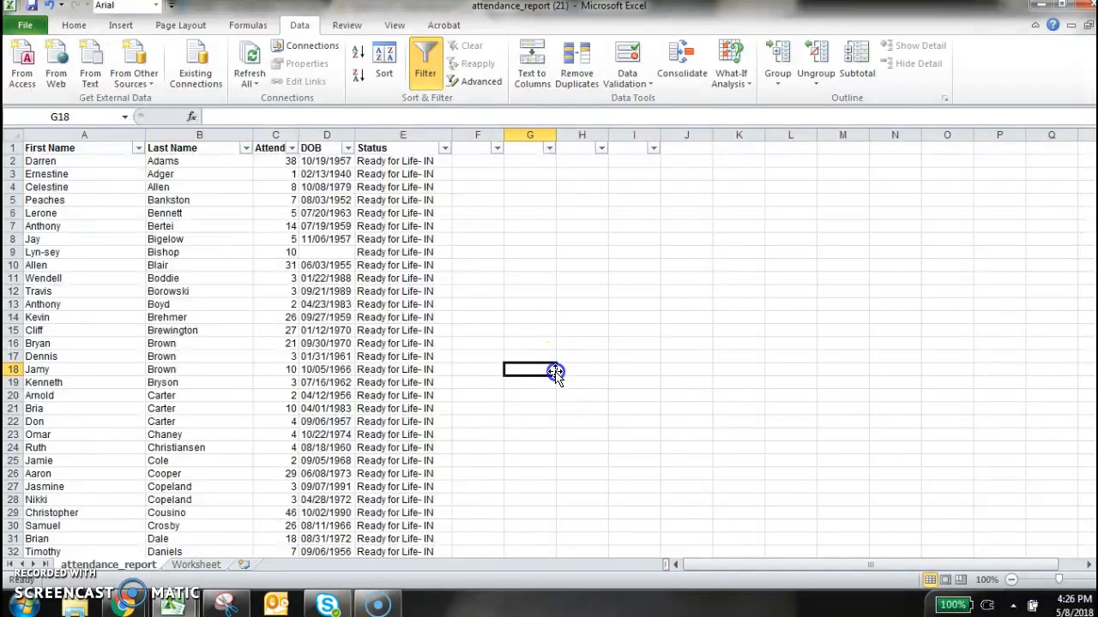
# Add the column heading Unique ID in cell F1, beside Status
pyautogui.click(477, 149)
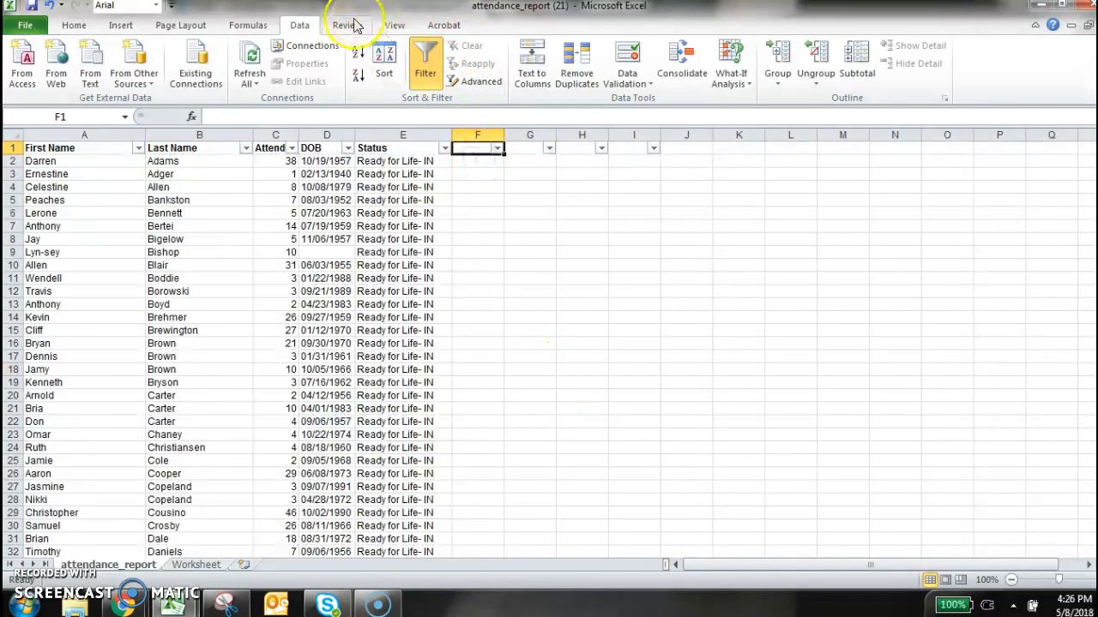
pyautogui.write('UNi')
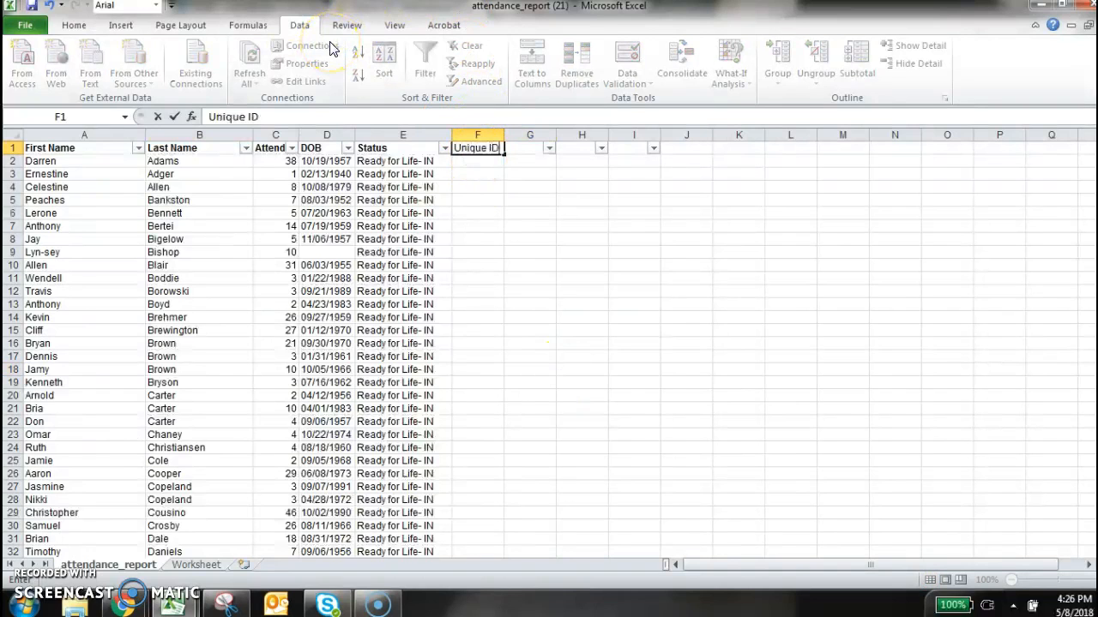
pyautogui.write('que ID')
pyautogui.press('Return')
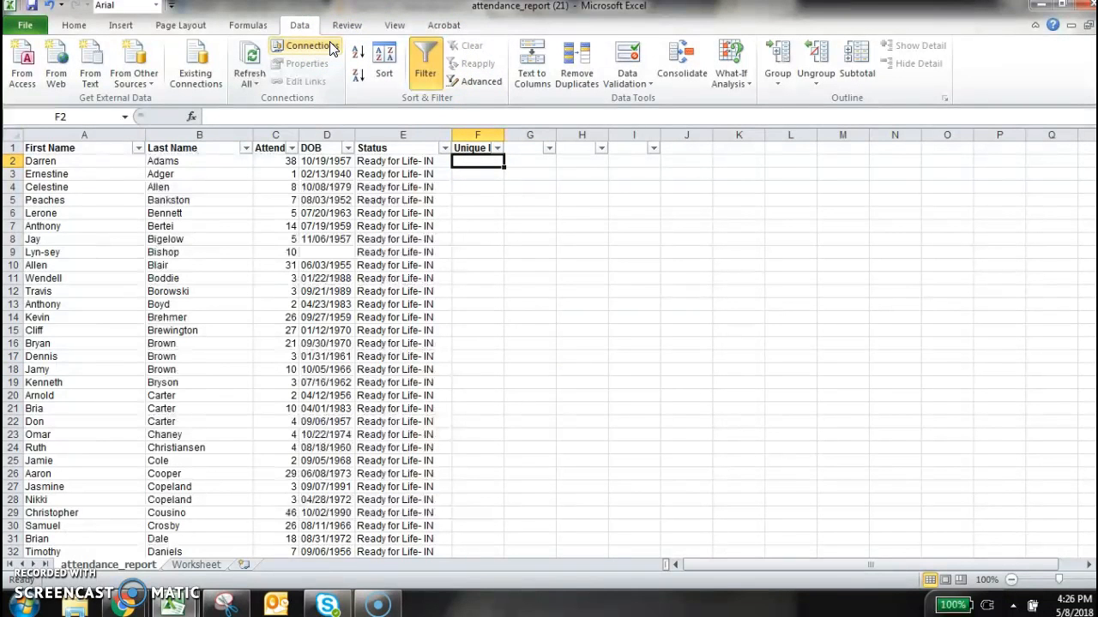
# Enter the formula =CONCATENATE(A2,B2,D2) in F2 to join first name, last name and DOB
pyautogui.write('=con')
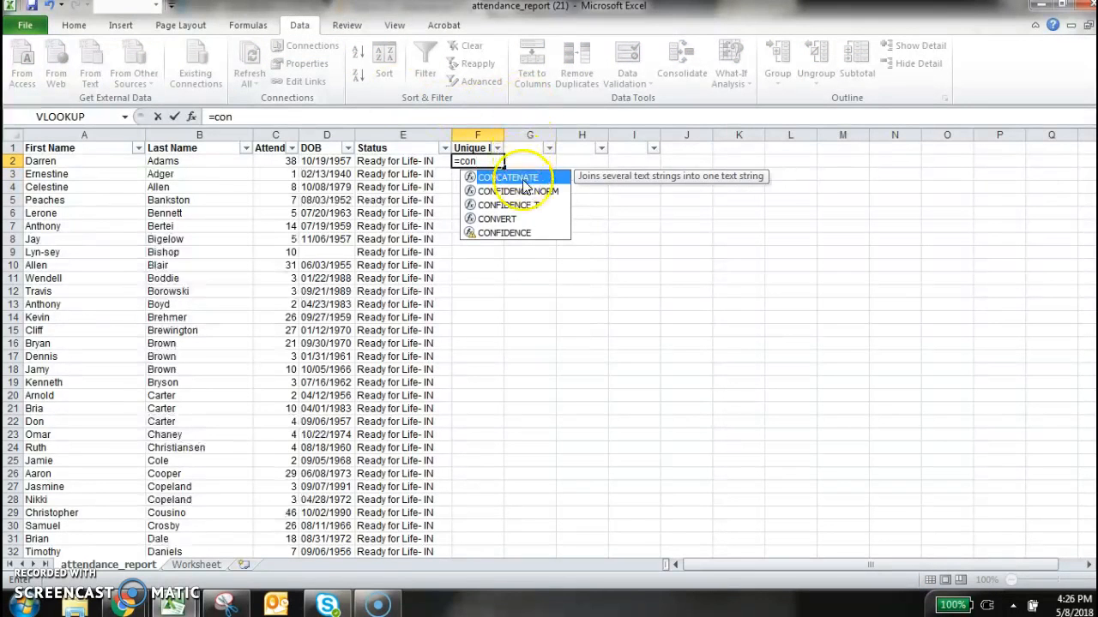
pyautogui.doubleClick(524, 182)
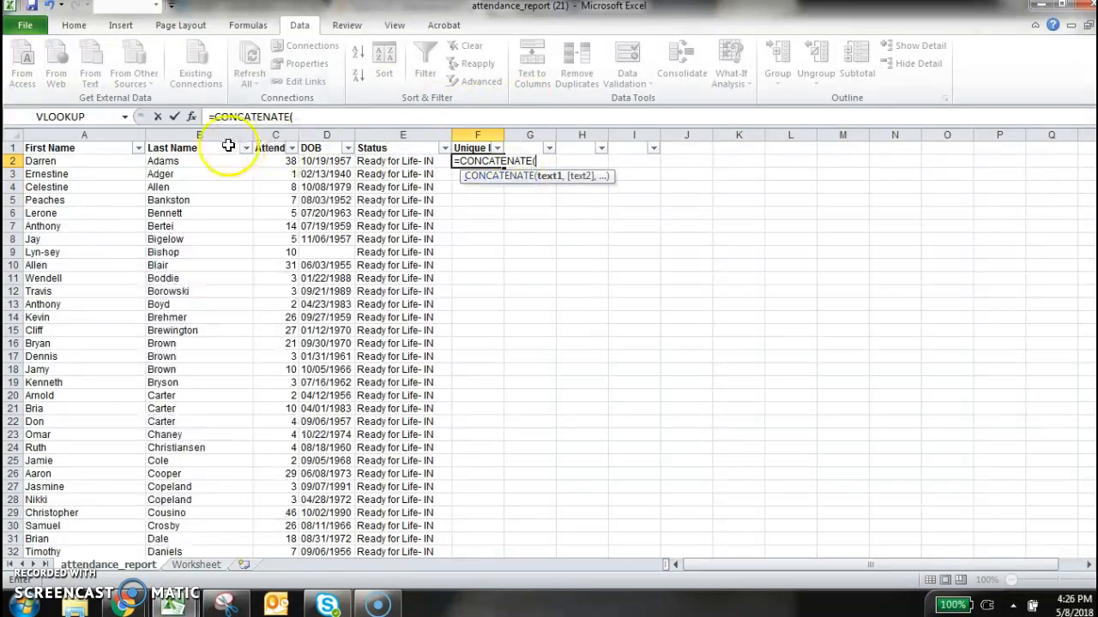
pyautogui.click(68, 161)
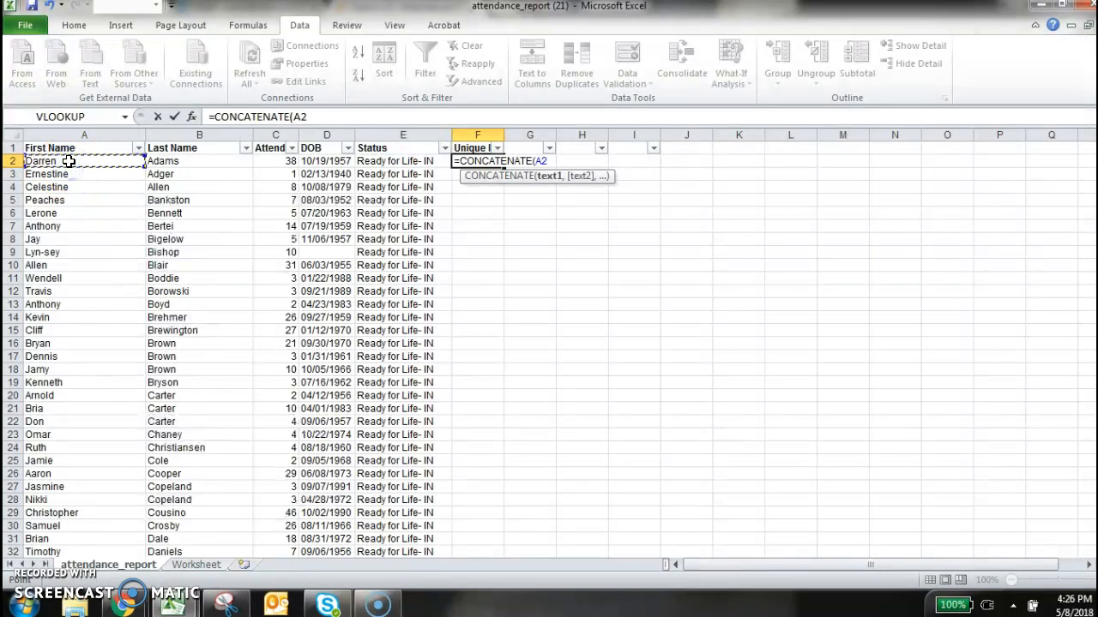
pyautogui.write(',')
pyautogui.click(221, 163)
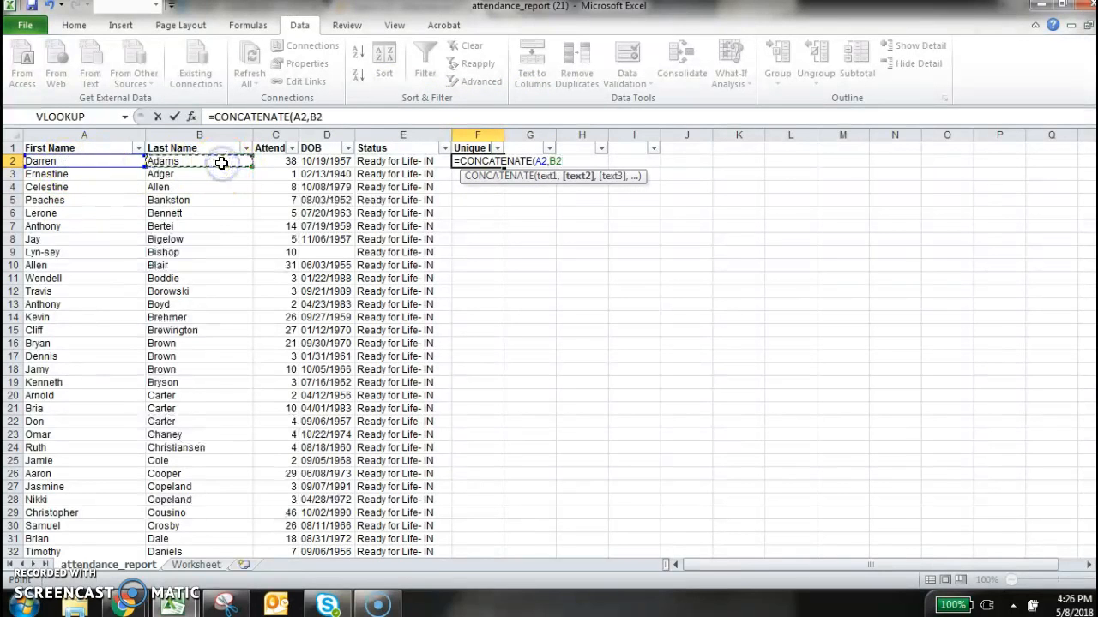
pyautogui.write(',')
pyautogui.click(324, 161)
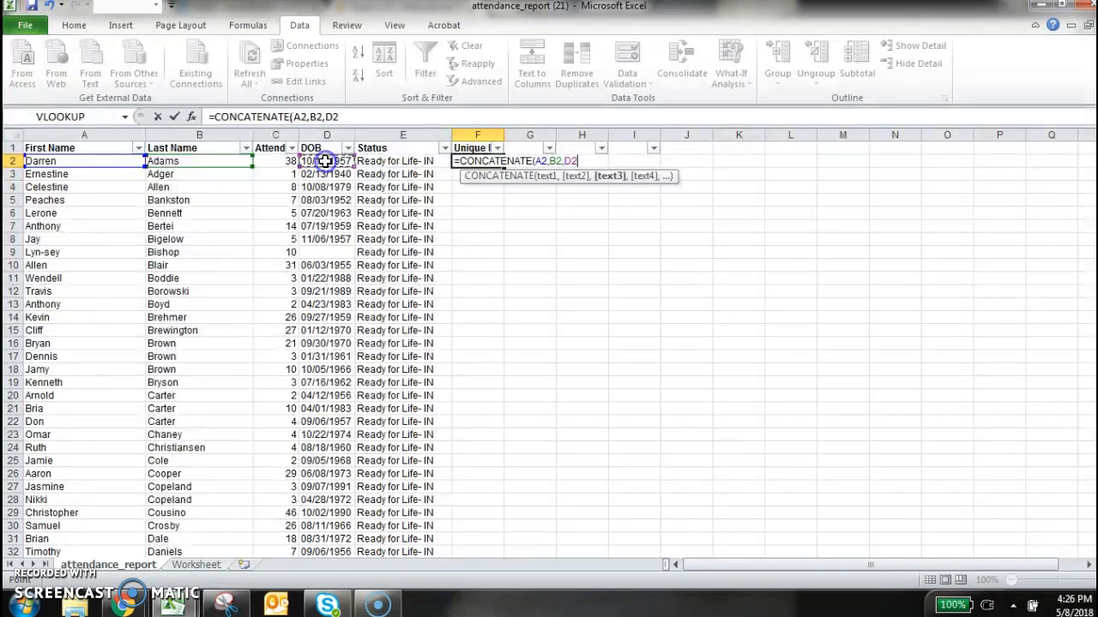
pyautogui.write(')')
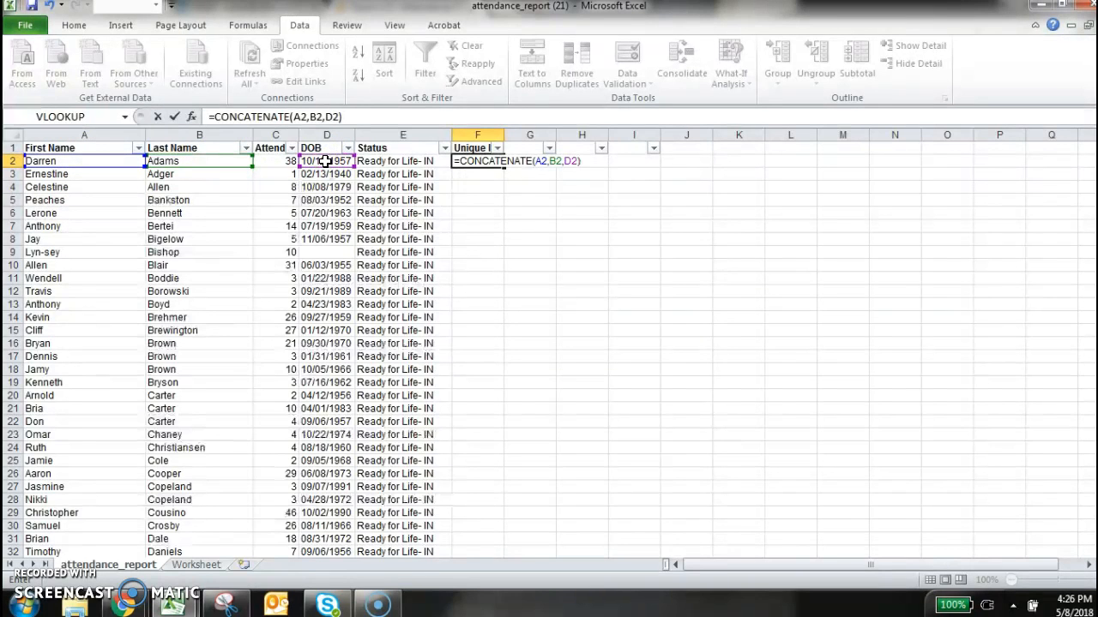
pyautogui.press('Return')
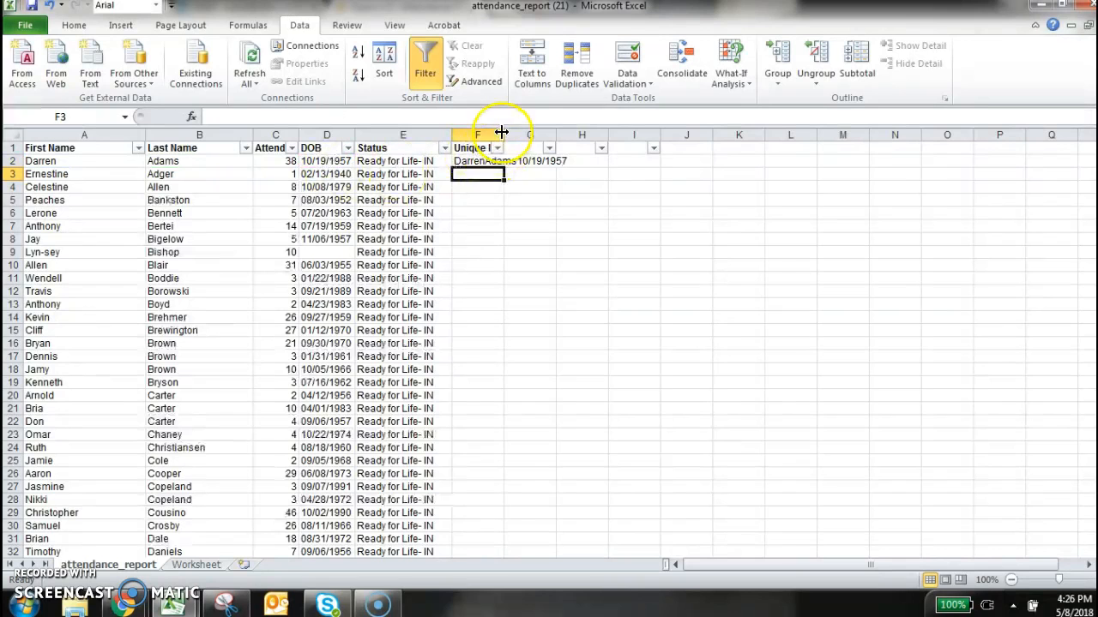
# Fit the Unique ID column's width to its contents and fill the F2 formula down for all attendees
pyautogui.doubleClick(503, 135)
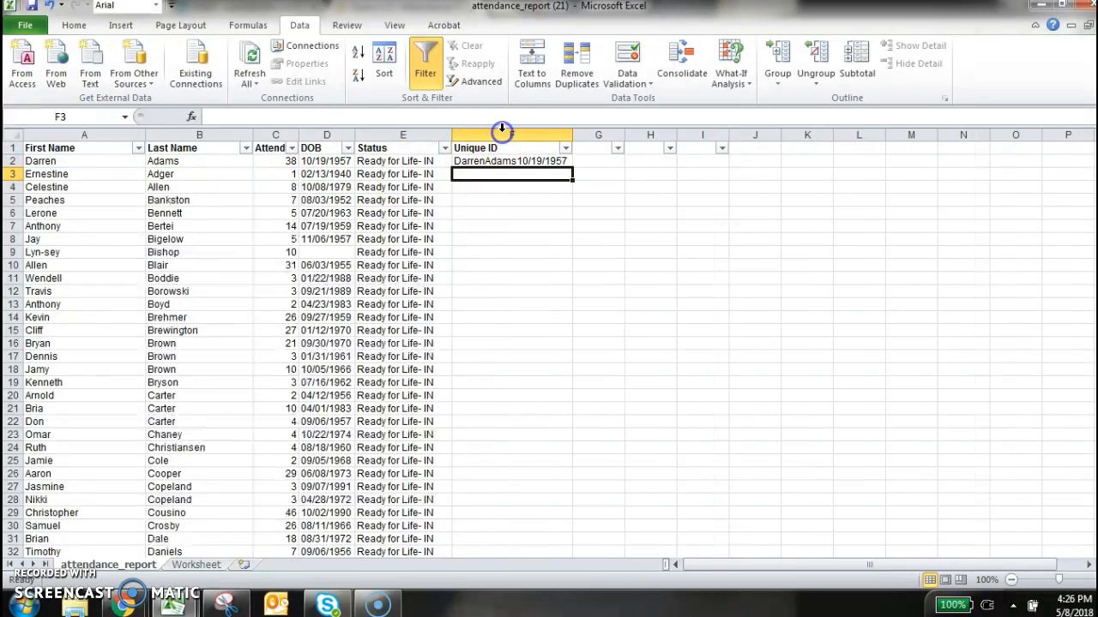
pyautogui.click(565, 163)
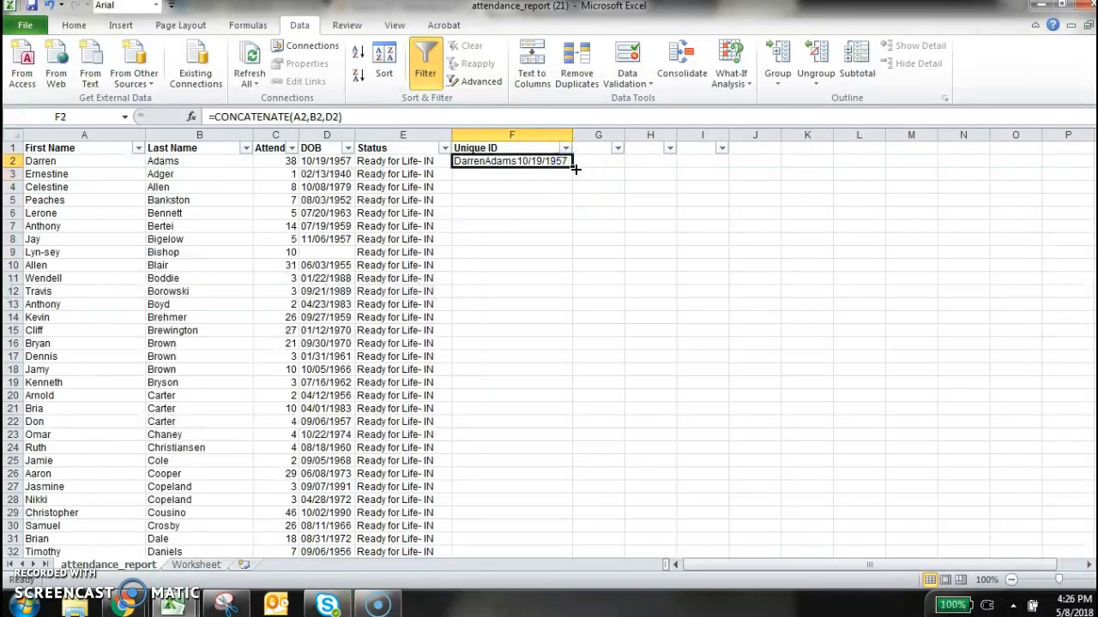
pyautogui.doubleClick(574, 166)
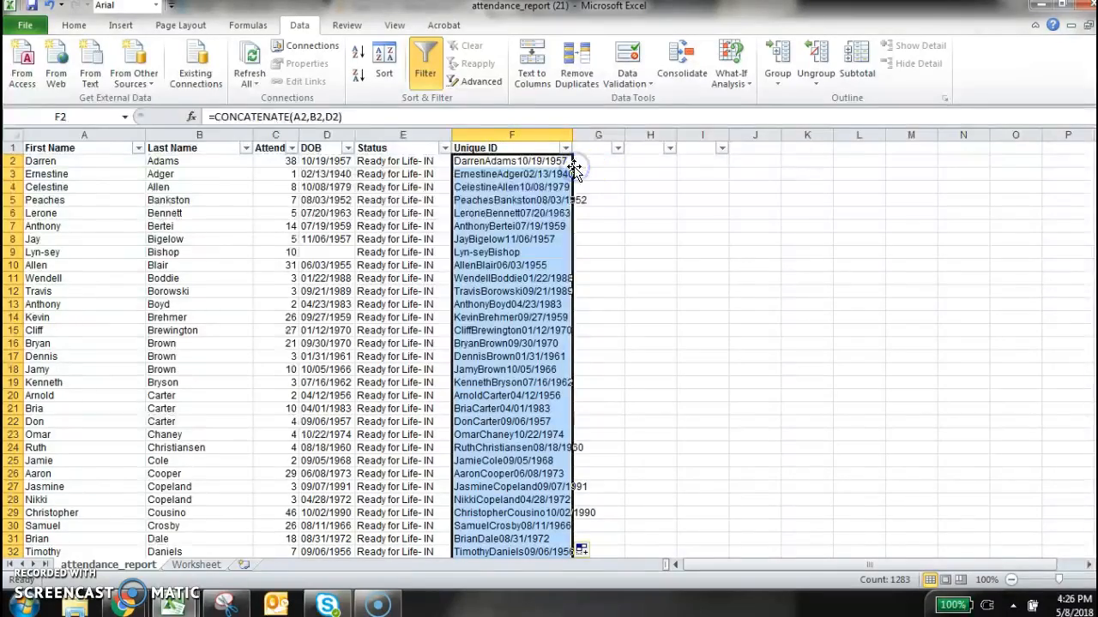
pyautogui.moveTo(1097, 157); pyautogui.dragTo(1040, 79)
pyautogui.click(795, 355)
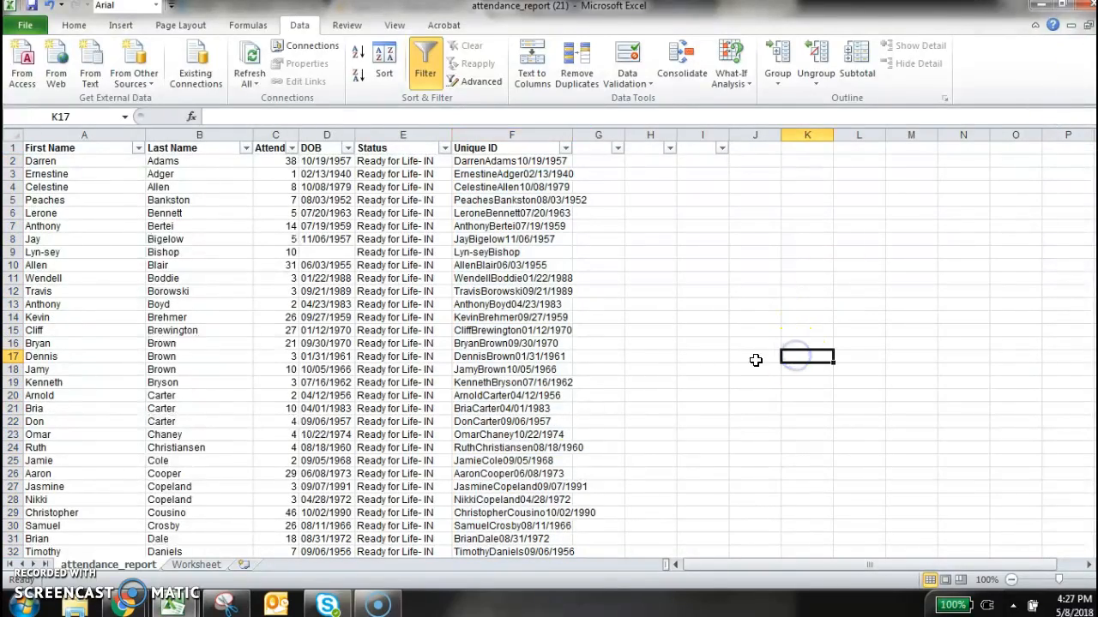